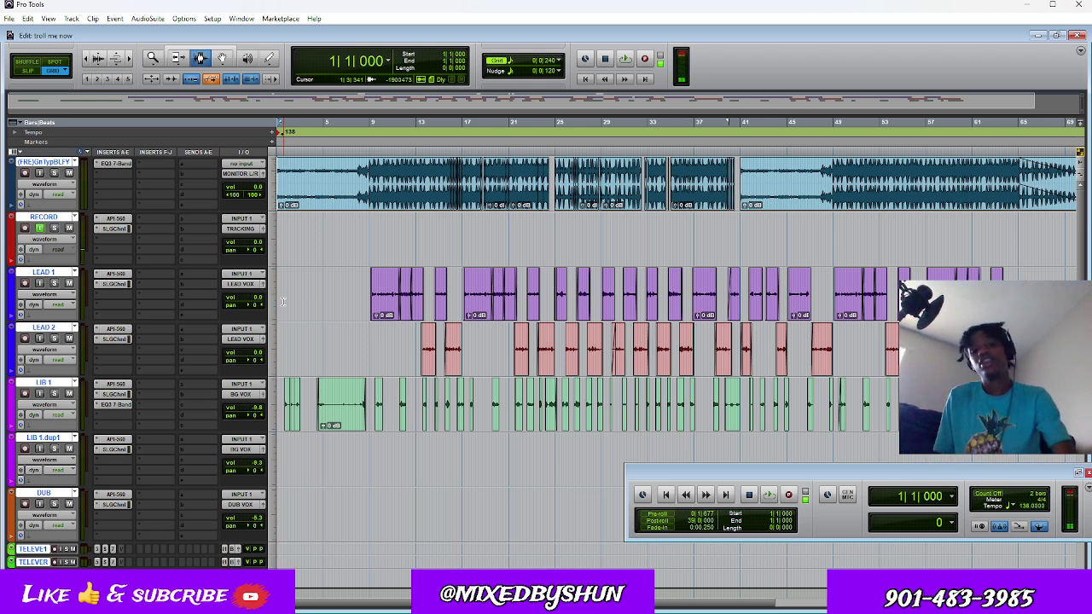
# Step: Add a short fade-in at the start of the first LIB 1 clip, ending at 1|4|000
pyautogui.hotkey('ctrl', ']')
pyautogui.hotkey('ctrl', ']')
pyautogui.hotkey('ctrl', ']')
pyautogui.hotkey('ctrl', ']')
pyautogui.hotkey('ctrl', ']')
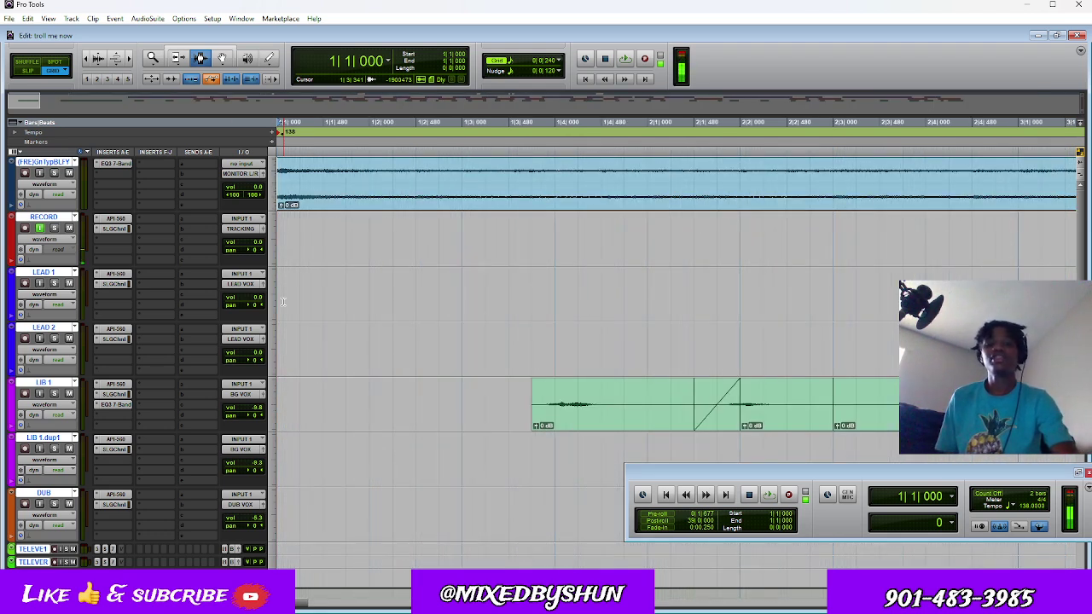
pyautogui.hotkey('ctrl', '[')
pyautogui.click(392, 431)
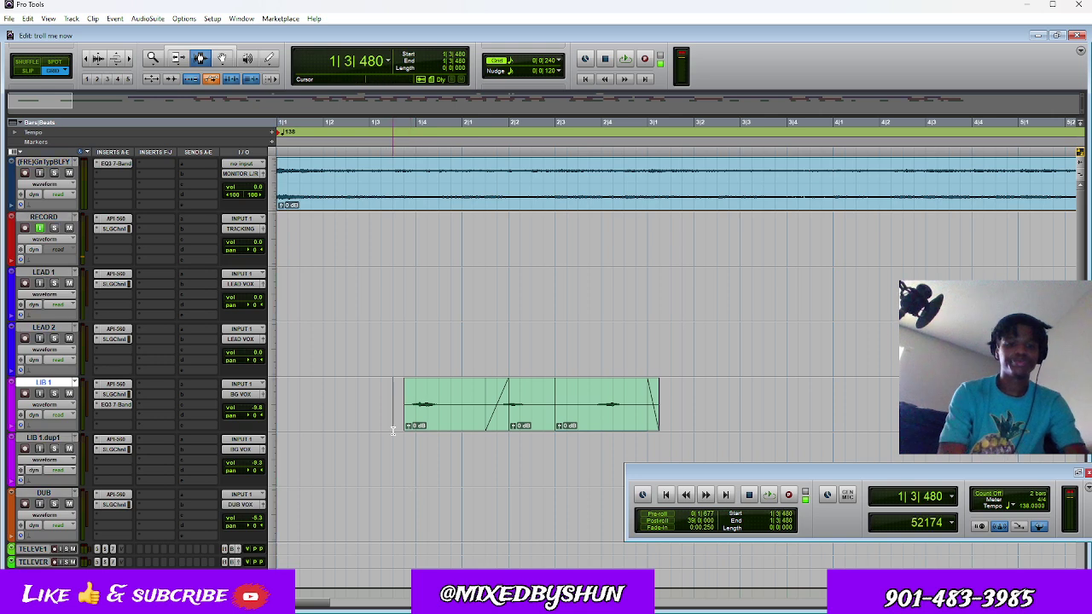
pyautogui.hotkey('ctrl', '[')
pyautogui.hotkey('ctrl', '[')
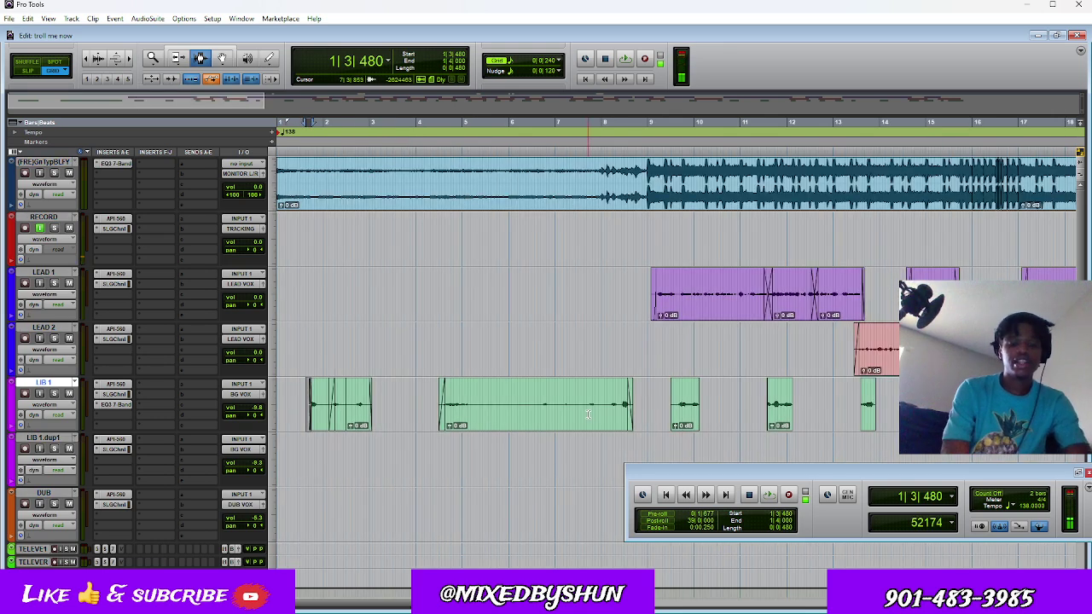
pyautogui.hotkey('ctrl', ']')
pyautogui.hotkey('ctrl', ']')
pyautogui.hotkey('ctrl', ']')
pyautogui.click(604, 393)
# Step: Fade in the LIB 1 clip in bar 9 up to 9|3|720 and trim its start to 9|3|480
pyautogui.hotkey('ctrl', '[')
pyautogui.hotkey('ctrl', '[')
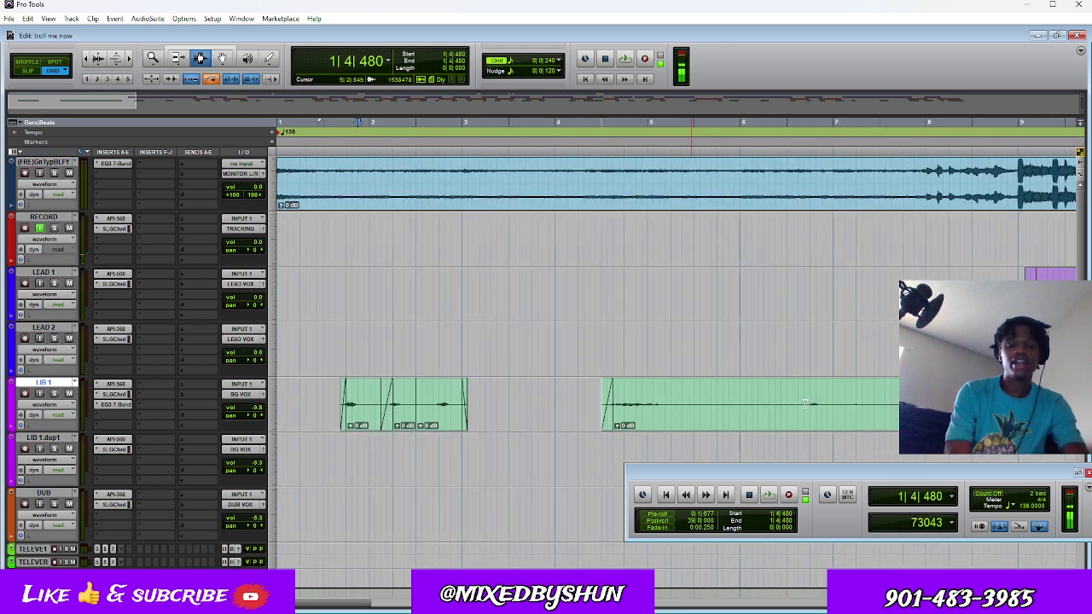
pyautogui.hotkey('ctrl', '[')
pyautogui.click(731, 388)
pyautogui.hotkey('ctrl', ']')
pyautogui.hotkey('ctrl', ']')
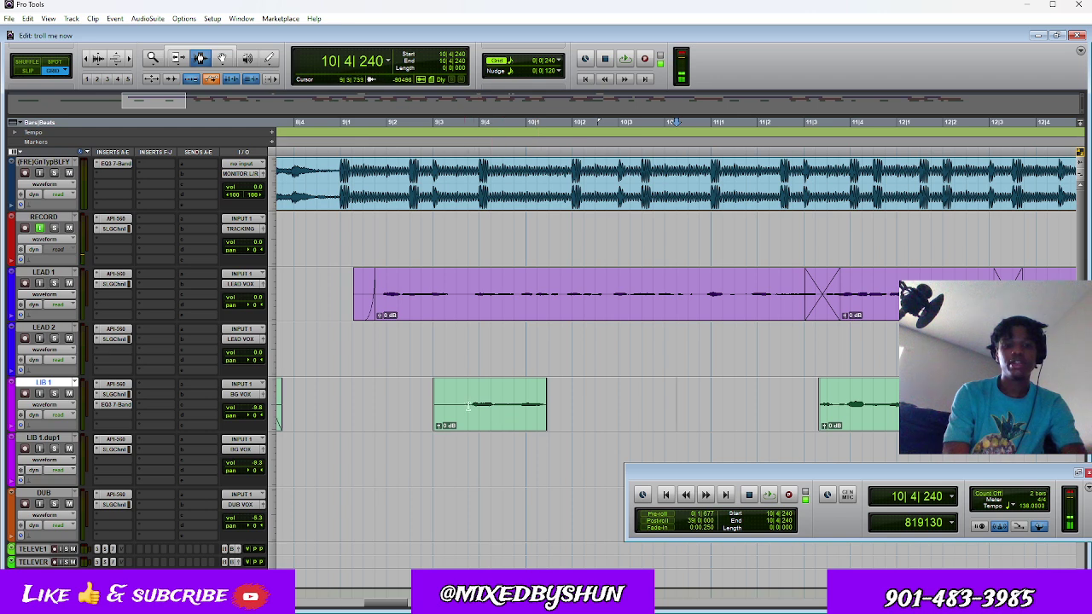
pyautogui.moveTo(467, 406)
pyautogui.mouseDown()
pyautogui.moveTo(433, 394)
pyautogui.moveTo(462, 394)
pyautogui.moveTo(398, 394)
pyautogui.moveTo(457, 396)
pyautogui.mouseUp()
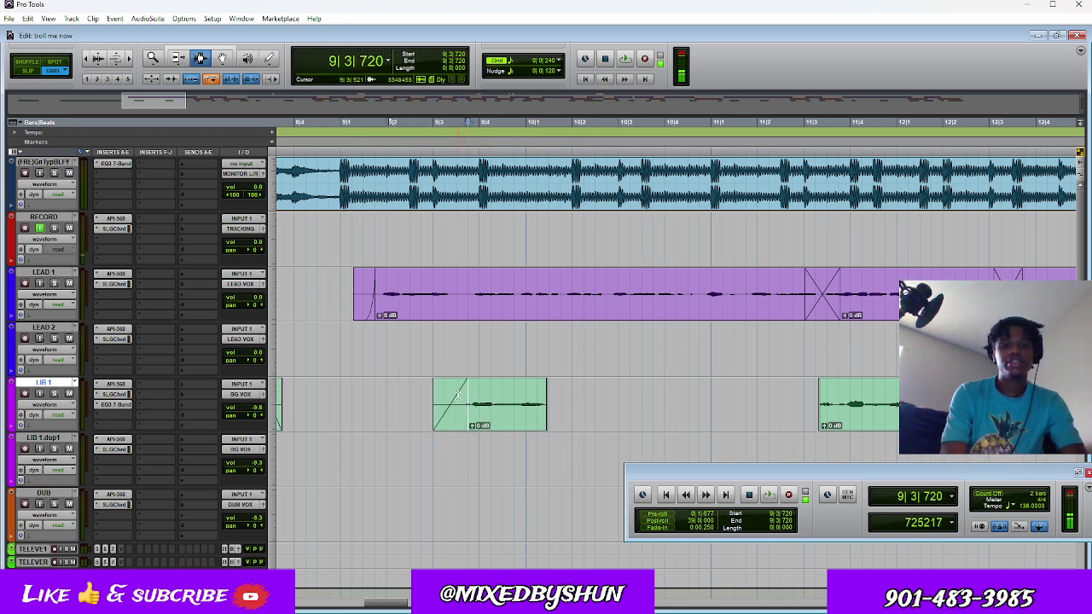
pyautogui.click(457, 395)
pyautogui.press('a')
pyautogui.hotkey('ctrl', '[')
pyautogui.hotkey('ctrl', '[')
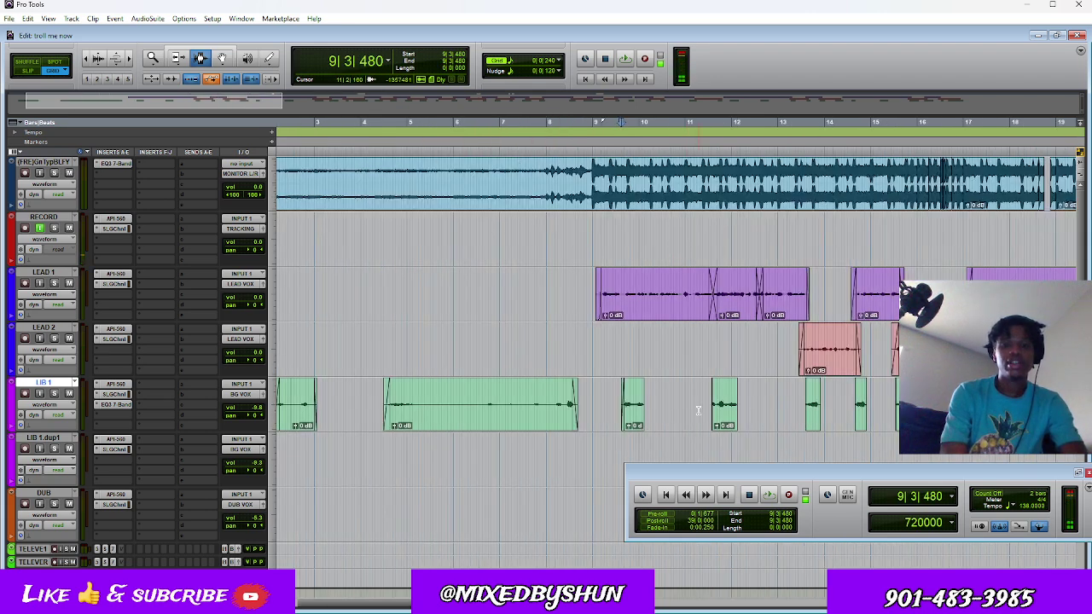
# Step: Add a fade-out at the end of the LIB 1 clip in bar 14, starting at 14|4|480
pyautogui.click(698, 410)
pyautogui.hotkey('ctrl', ']')
pyautogui.hotkey('ctrl', ']')
pyautogui.hotkey('ctrl', '[')
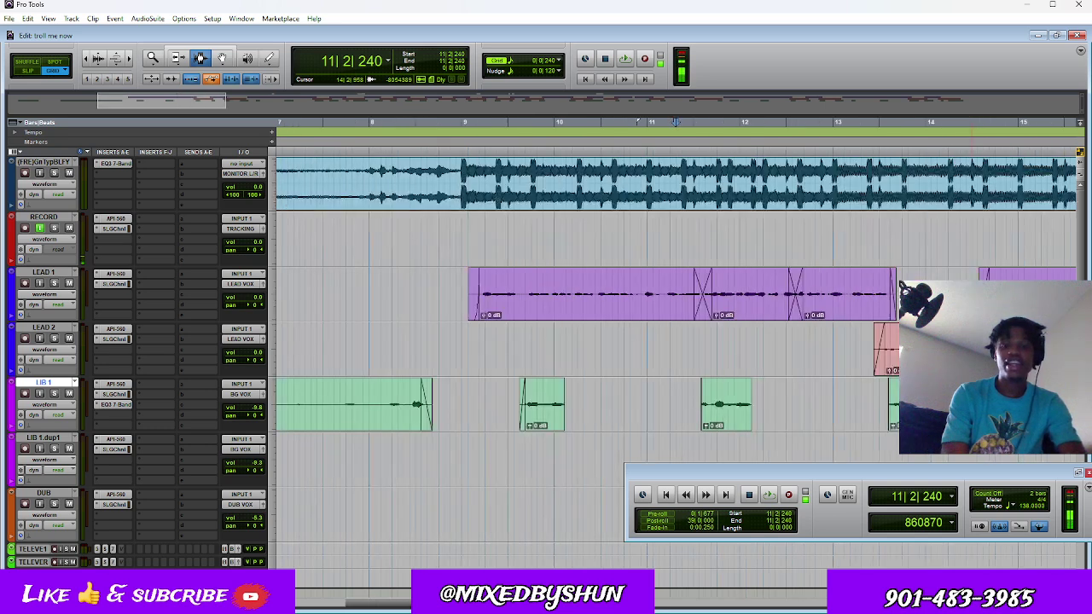
pyautogui.hotkey('ctrl', ']')
pyautogui.moveTo(491, 406); pyautogui.dragTo(583, 409)
pyautogui.hotkey('ctrl', 'f')
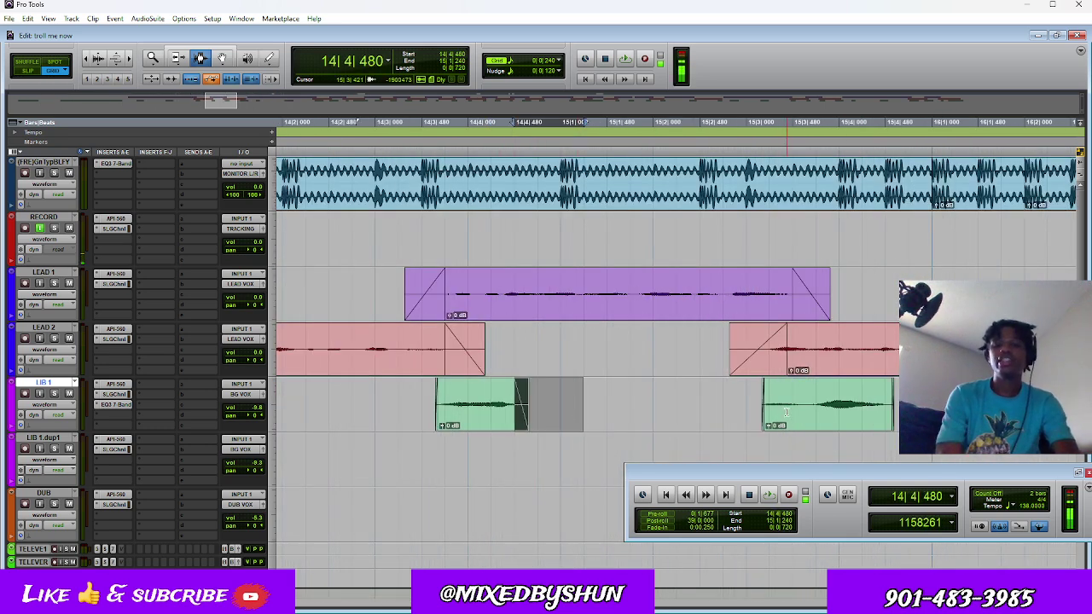
# Step: Trim the LEAD 2 clip in bar 15 to start at 15|3|000 and slightly shorten the end of the overlapping LEAD 1 clip
pyautogui.moveTo(731, 358); pyautogui.dragTo(747, 359)
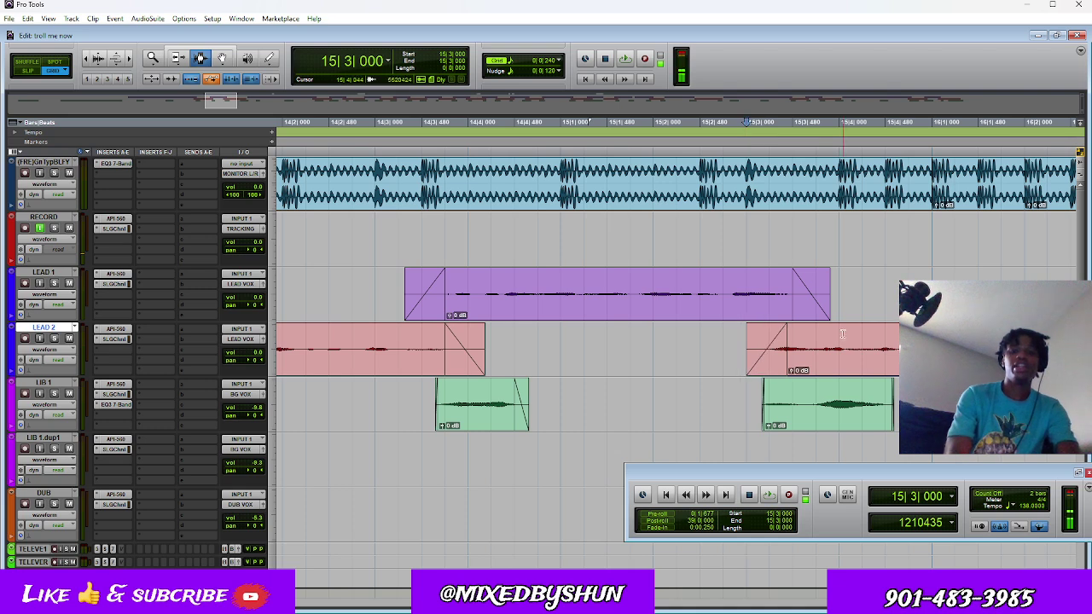
pyautogui.click(824, 305)
pyautogui.moveTo(825, 304); pyautogui.dragTo(798, 279)
pyautogui.scroll(-3, 794, 299)
pyautogui.click(777, 338)
pyautogui.scroll(3, 777, 338)
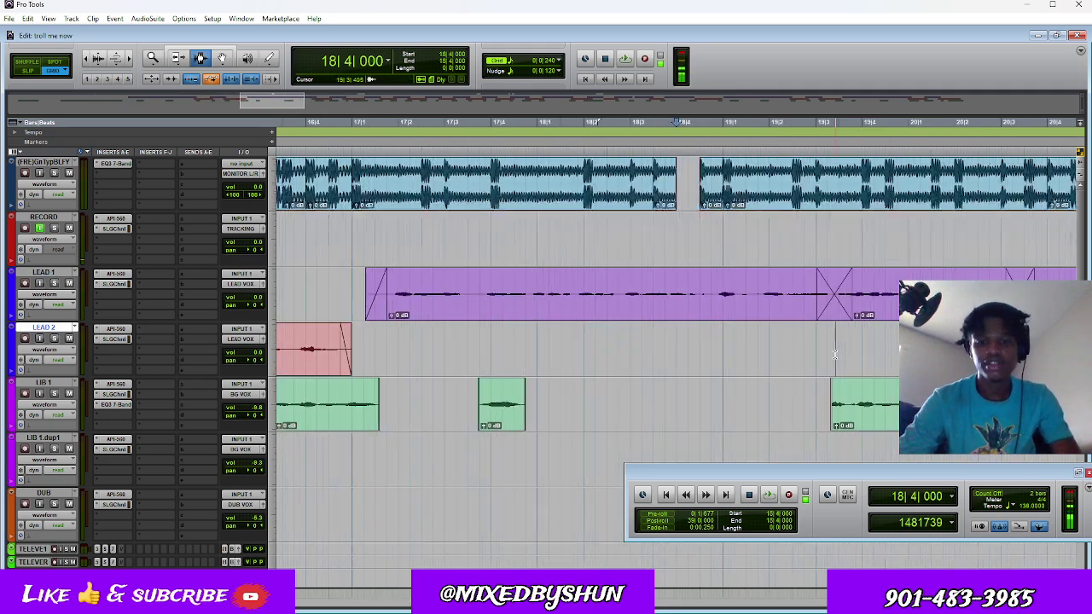
pyautogui.scroll(-6, 853, 367)
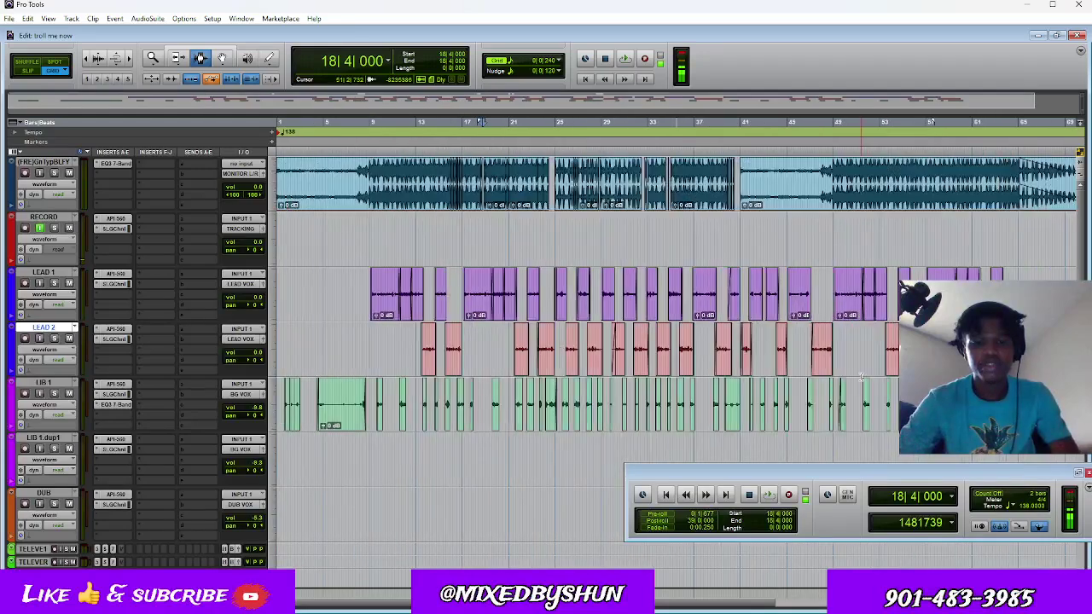
# Step: Lengthen the fade-out on the LIB 1 clip that ends just after bar 3 so it starts at 2|4|480
pyautogui.click(669, 495)
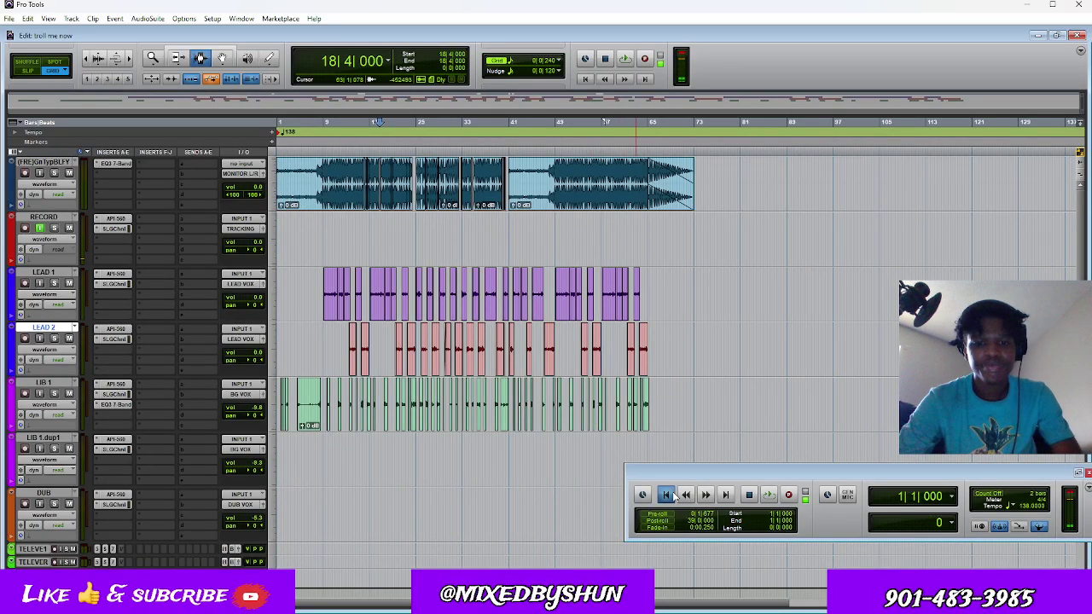
pyautogui.hotkey('ctrl', ']')
pyautogui.hotkey('ctrl', ']')
pyautogui.hotkey('ctrl', ']')
pyautogui.hotkey('ctrl', ']')
pyautogui.hotkey('ctrl', ']')
pyautogui.hotkey('ctrl', ']')
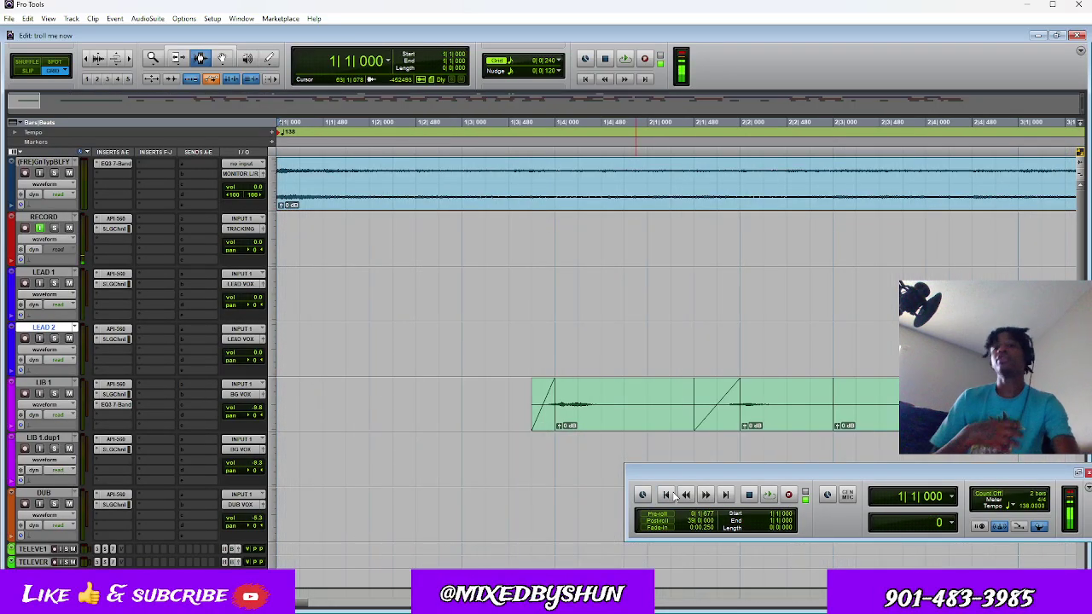
pyautogui.hotkey('ctrl', '[')
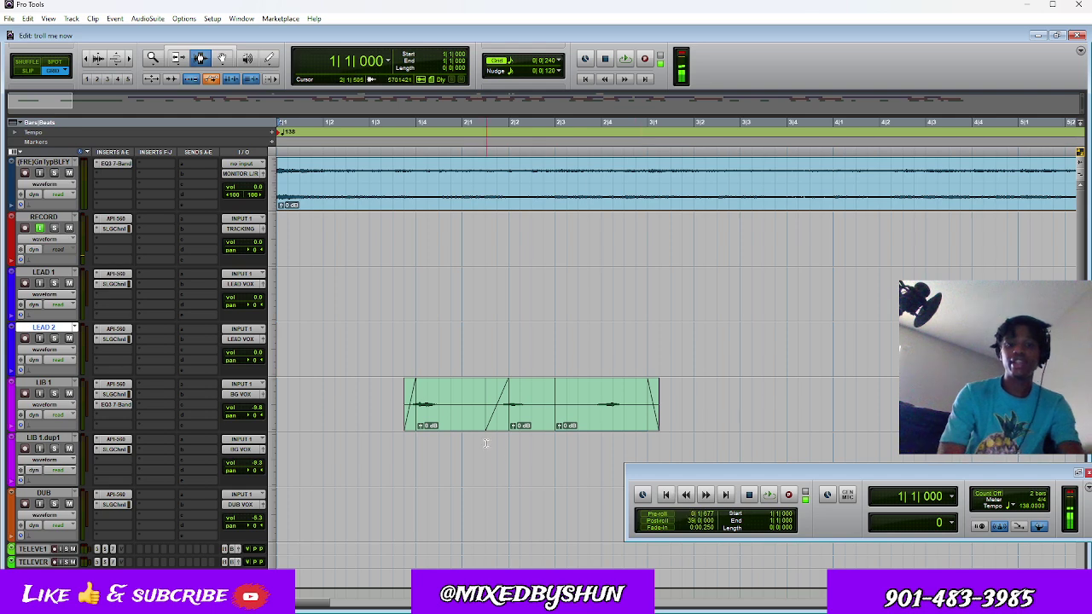
pyautogui.moveTo(682, 416); pyautogui.dragTo(629, 414)
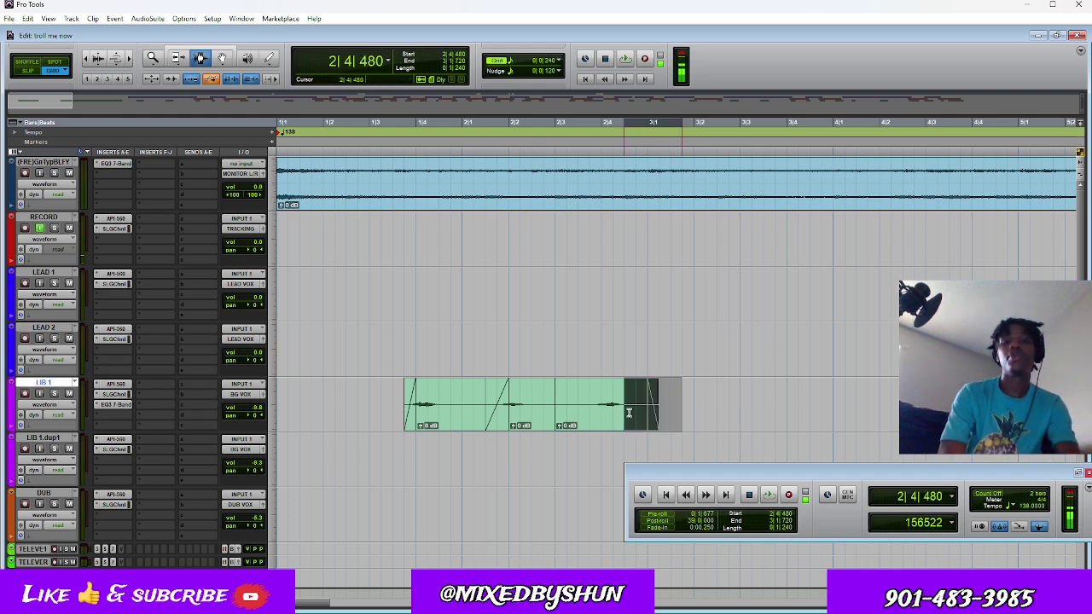
pyautogui.click(663, 414)
pyautogui.hotkey('ctrl', '[')
pyautogui.hotkey('ctrl', '[')
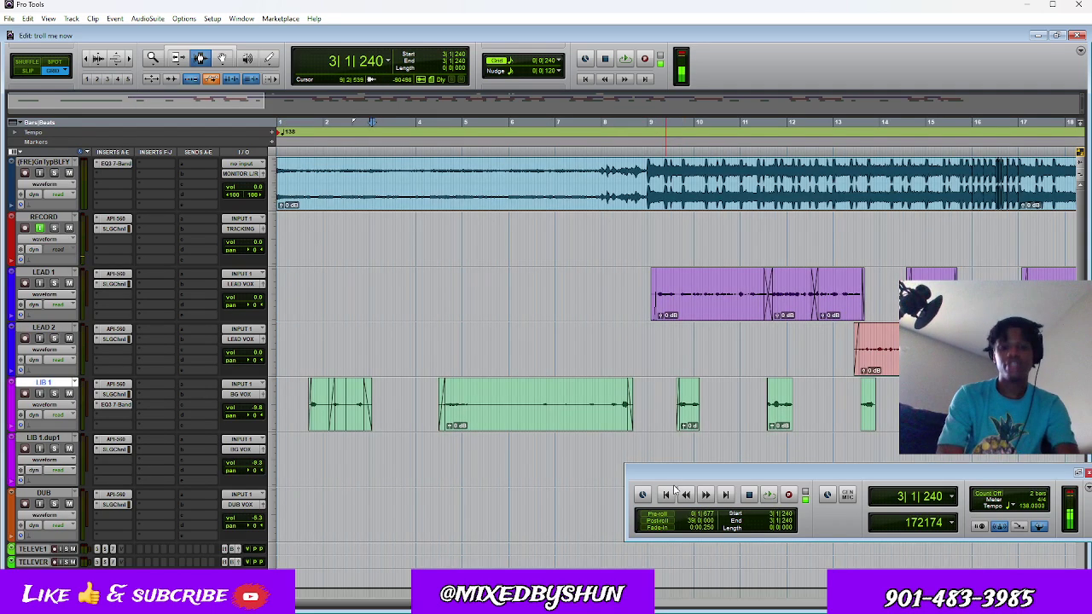
# Step: Return to the start of the session and view the interface input choices of the RECORD track
pyautogui.click(671, 495)
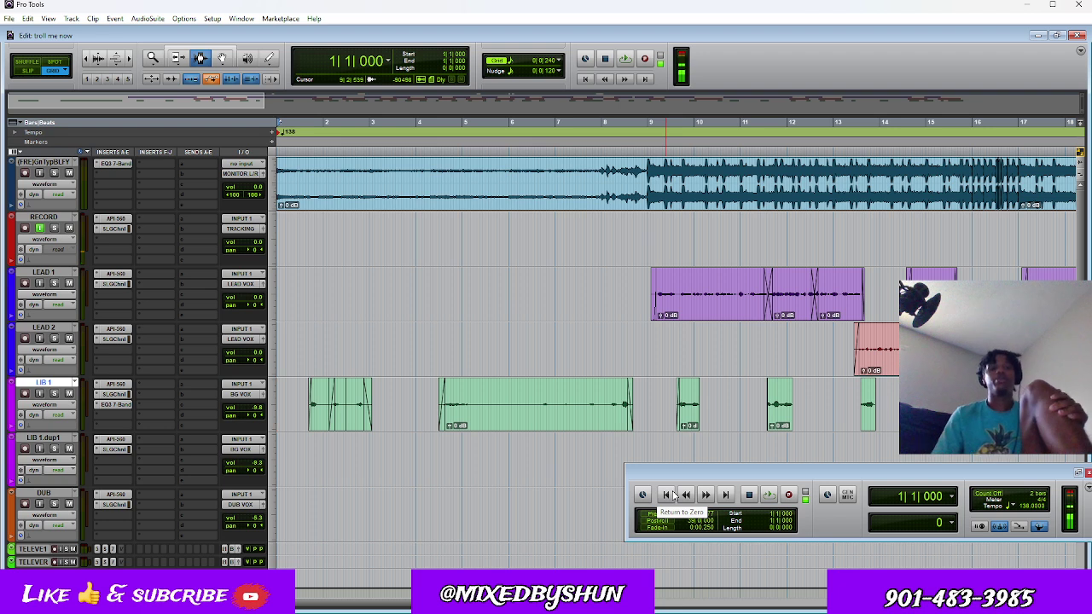
pyautogui.click(673, 495)
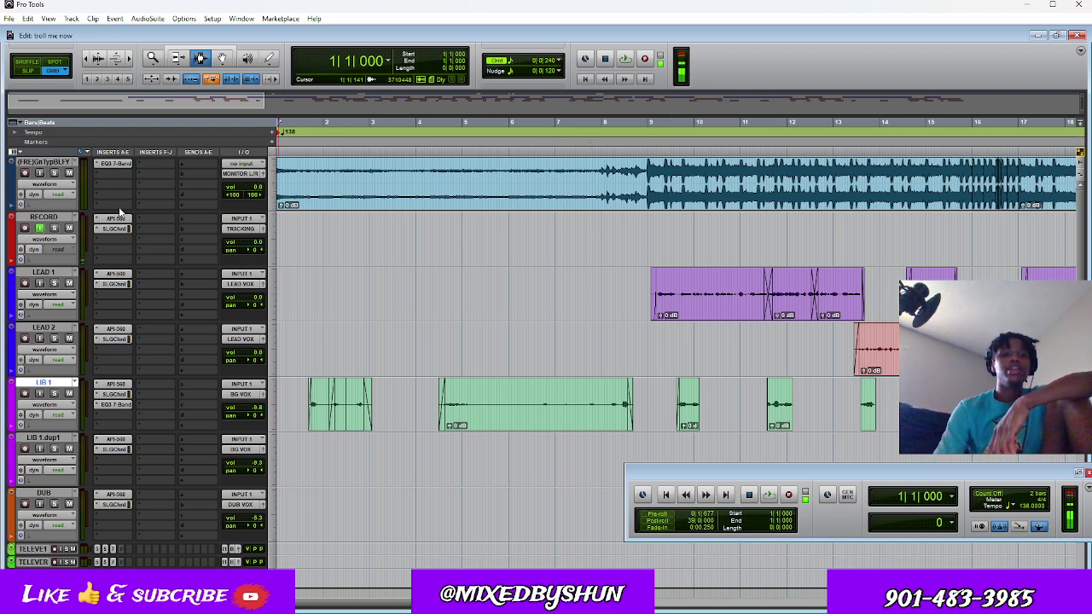
pyautogui.click(225, 220)
pyautogui.moveTo(286, 238)
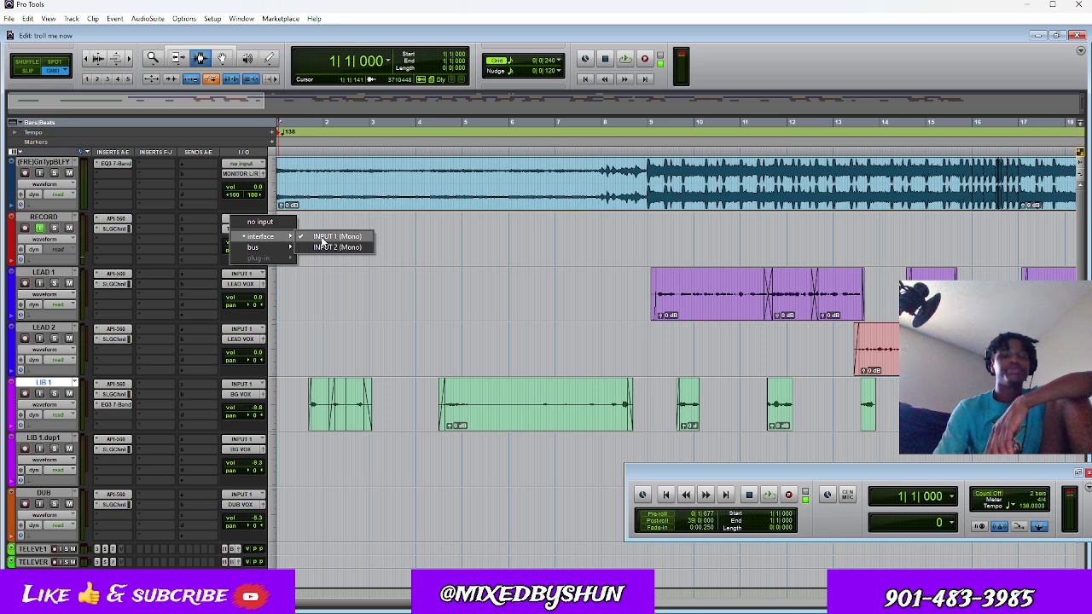
pyautogui.click(441, 248)
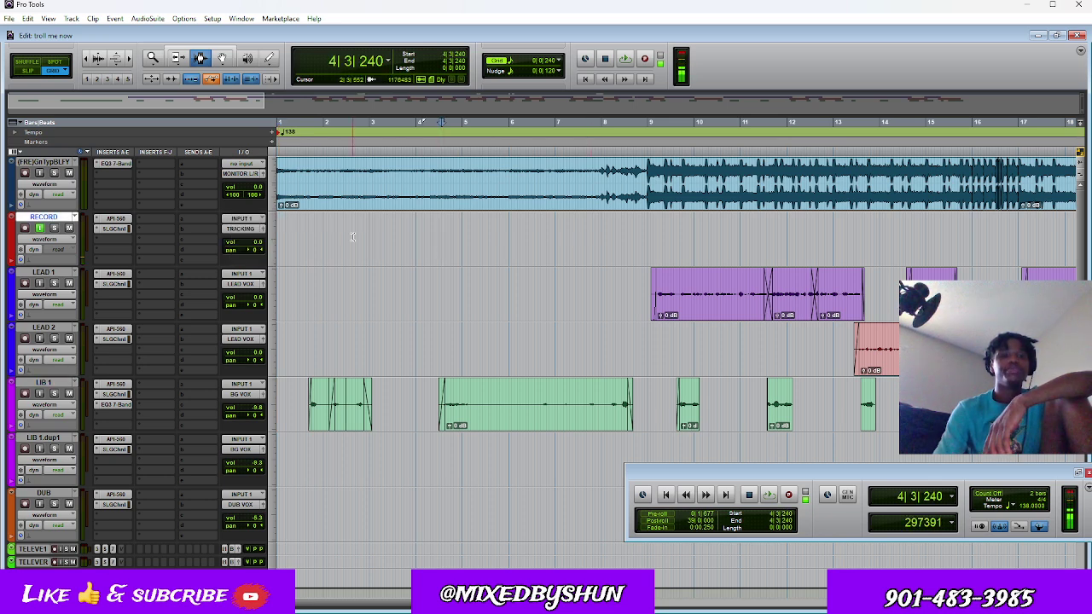
# Step: Select the whole beat from 1|1|000 to 73|1|000 and move that selection to the RECORD track
pyautogui.doubleClick(576, 201)
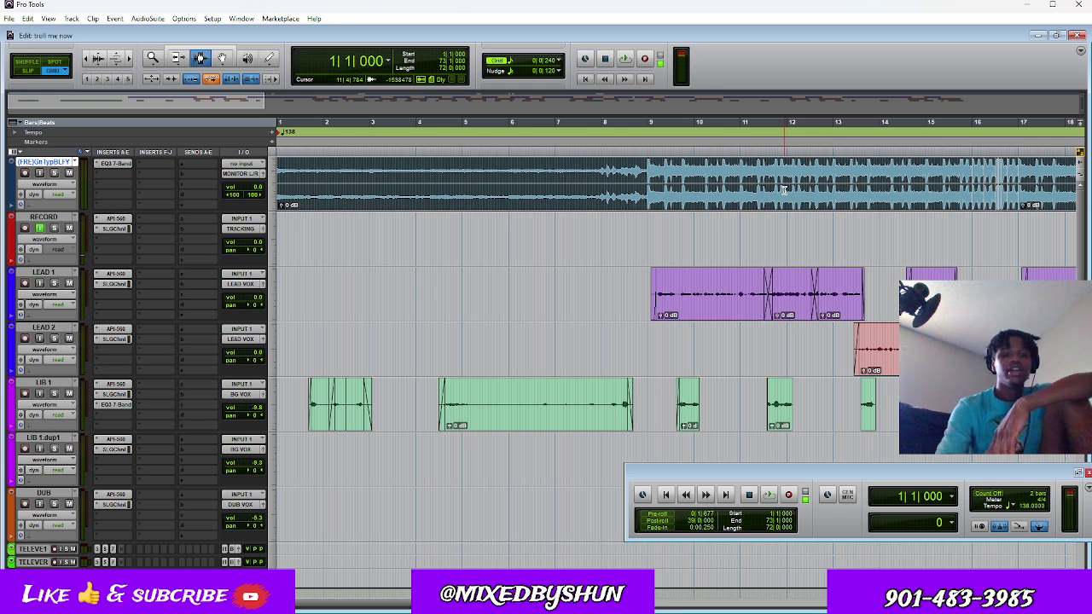
pyautogui.press('r')
pyautogui.press('r')
pyautogui.press('r')
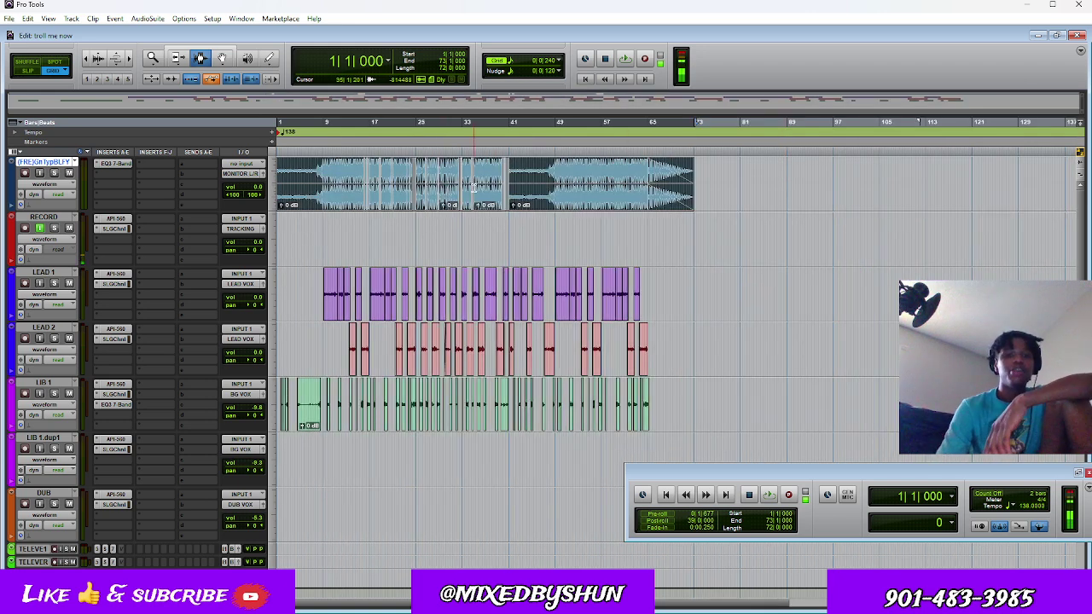
pyautogui.keyDown('shift'); pyautogui.click(47, 218); pyautogui.keyUp('shift')
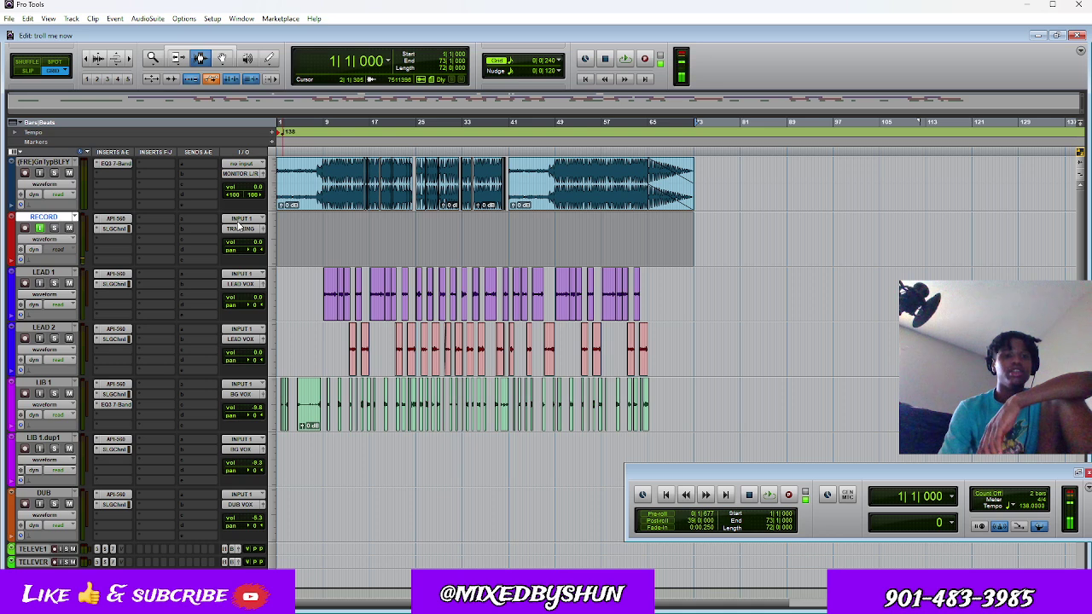
# Step: Inspect the EQ3 7-Band, Saturation Knob and PuigTec EQP1A plug-ins on the Aux 1.dup3 track
pyautogui.scroll(-4, 139, 355)
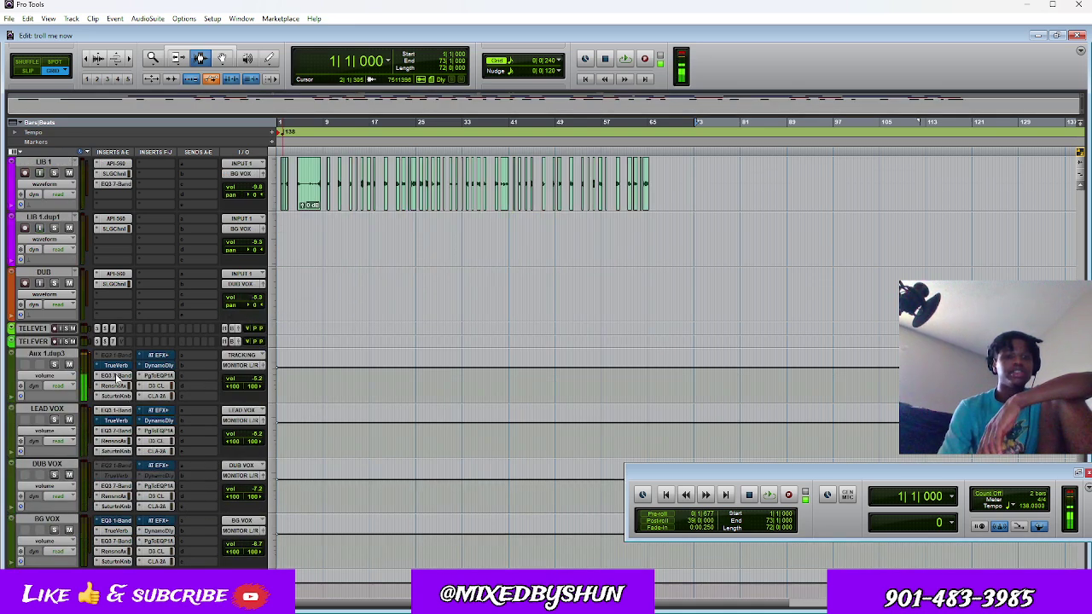
pyautogui.click(117, 376)
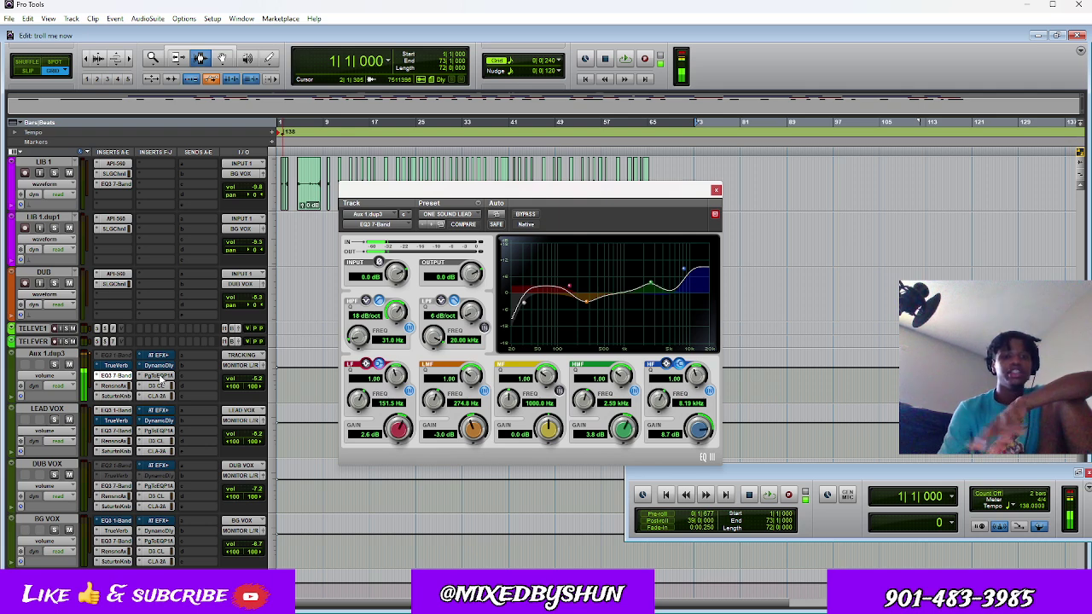
pyautogui.click(716, 190)
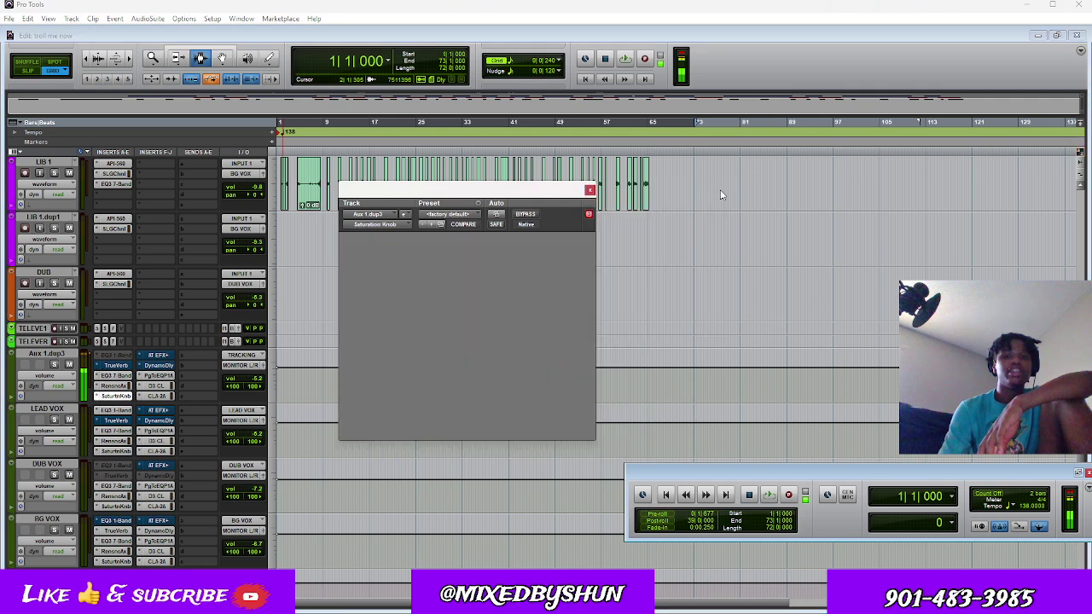
pyautogui.click(156, 375)
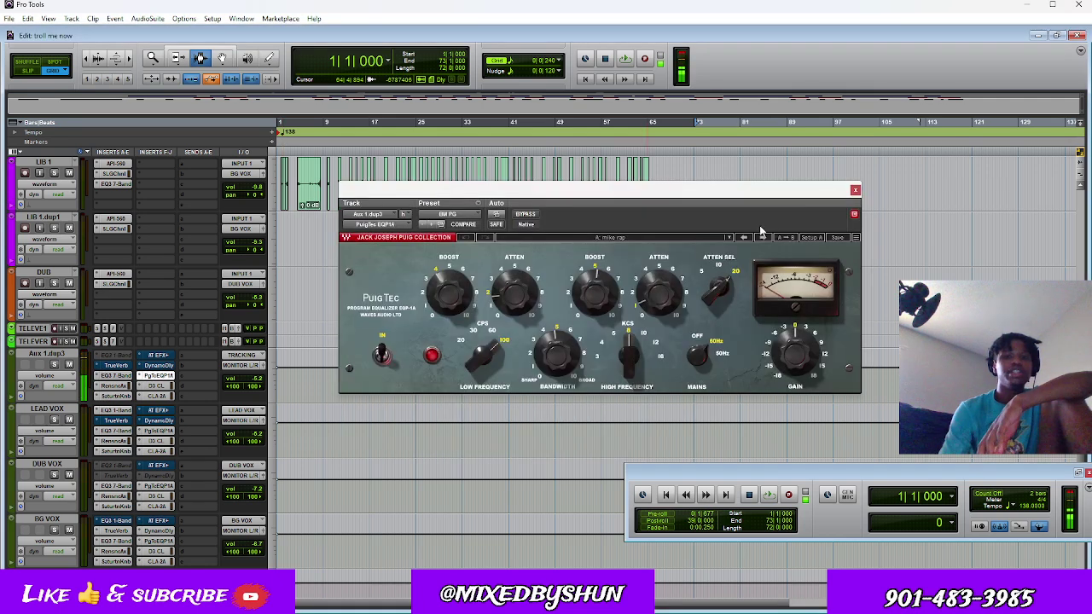
pyautogui.click(855, 189)
# Step: Inspect the API-560 and SLGChnl inserts on the RECORD track, closing each one again
pyautogui.scroll(5, 637, 227)
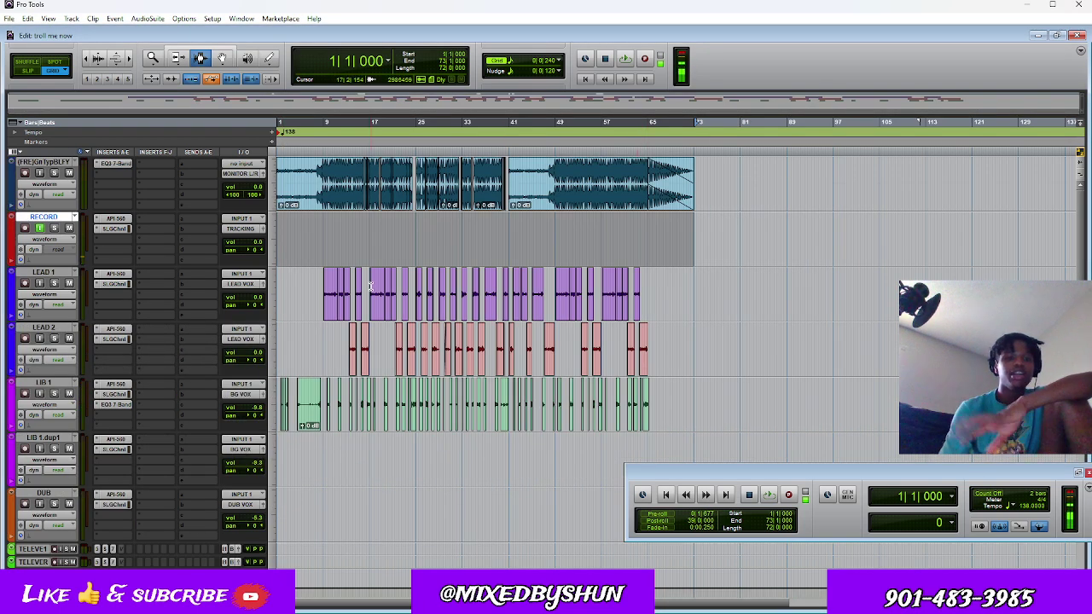
pyautogui.click(115, 218)
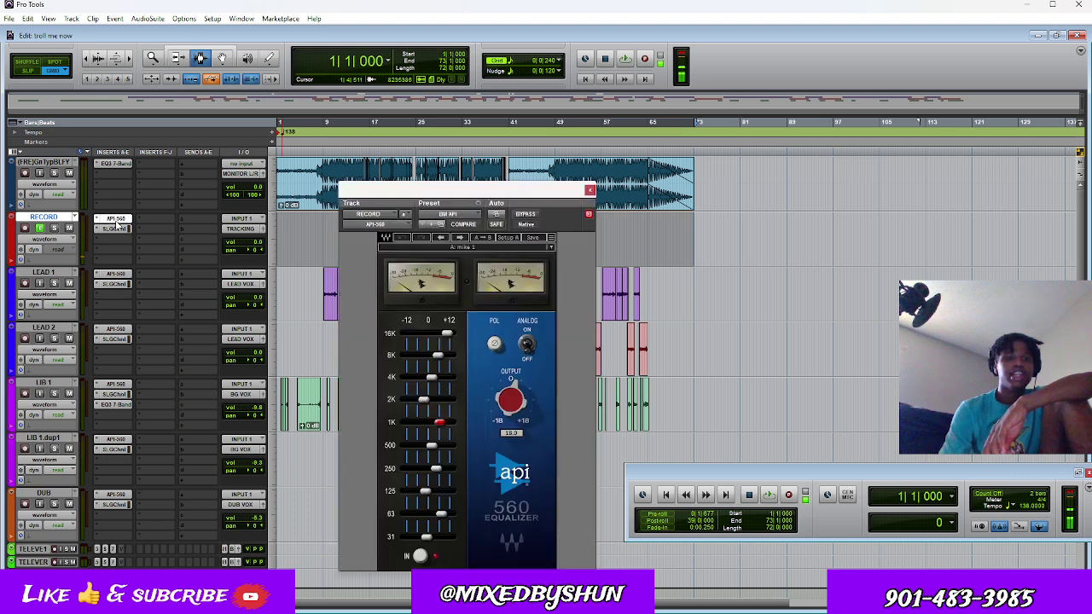
pyautogui.click(115, 218)
pyautogui.click(118, 228)
pyautogui.click(117, 229)
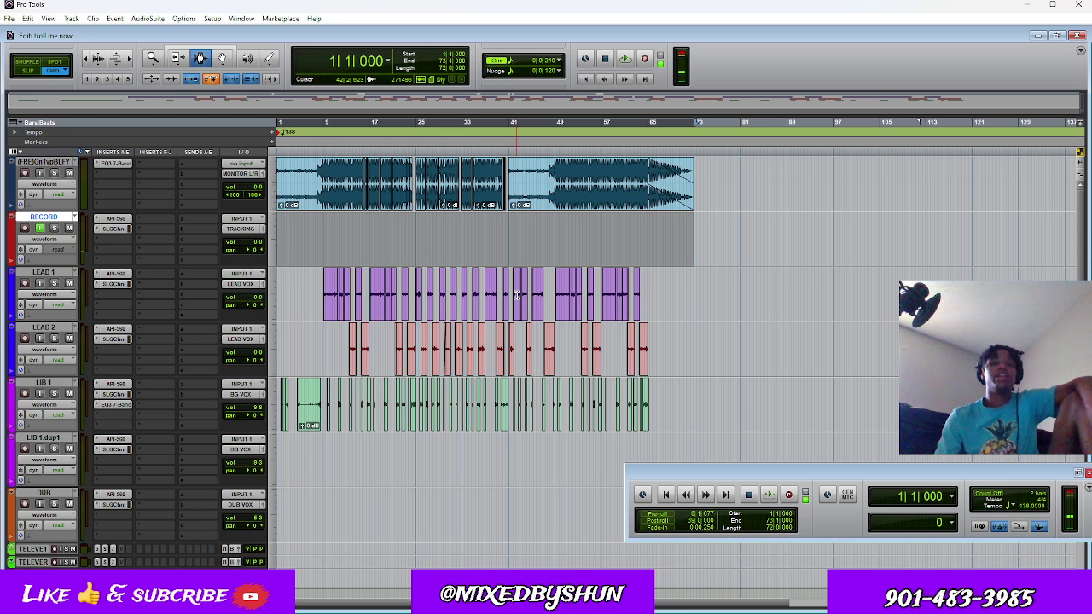
# Step: Select the range from 9|2|240 to 67|2|000 across the vocal tracks LEAD 1 through DUB
pyautogui.scroll(-1, 516, 295)
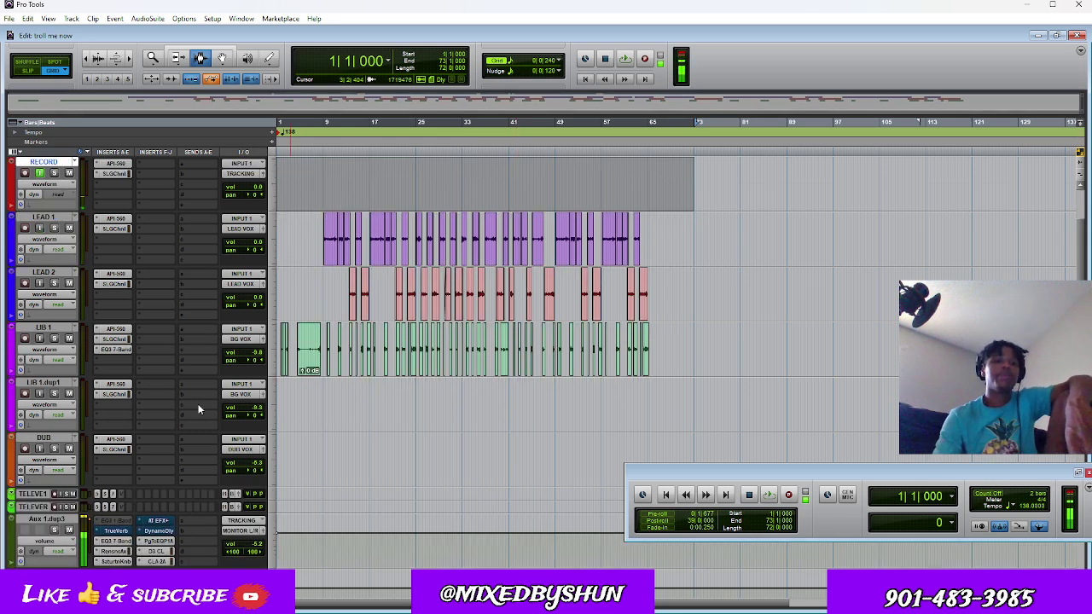
pyautogui.click(290, 546)
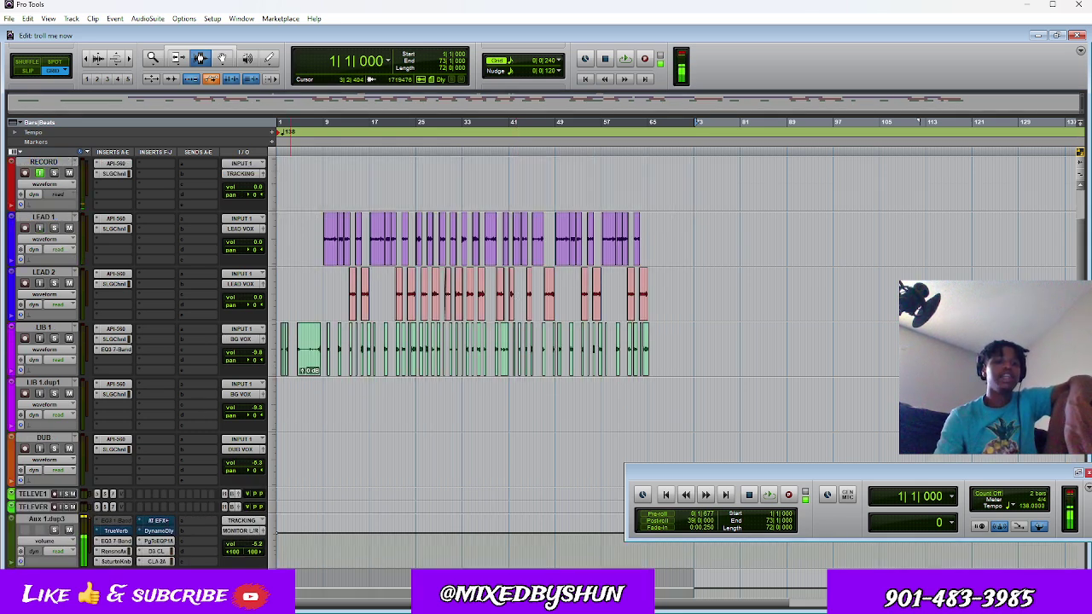
pyautogui.scroll(1, 394, 440)
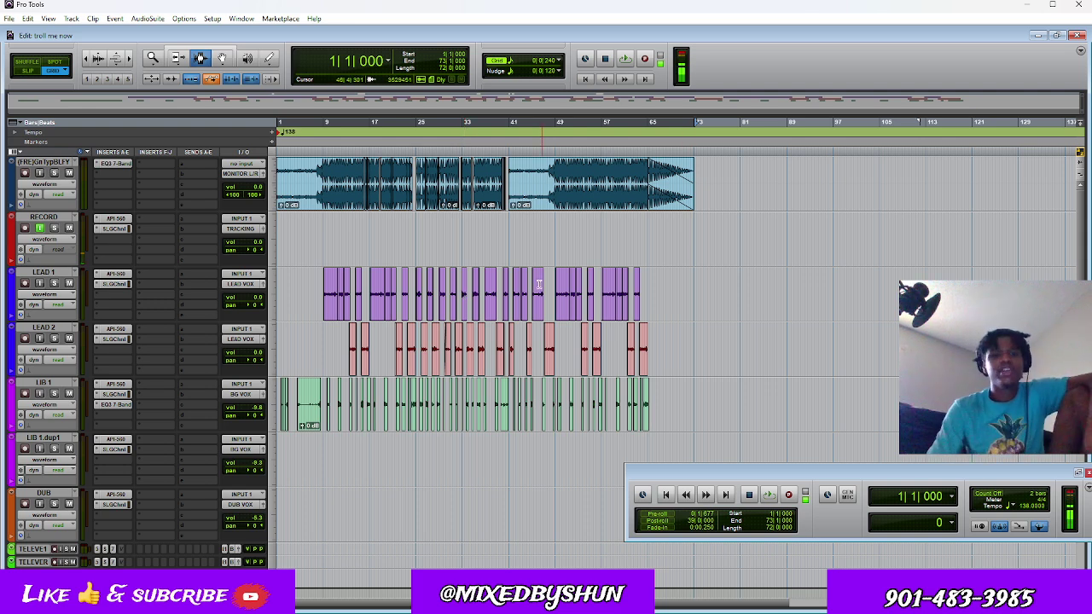
pyautogui.moveTo(657, 283); pyautogui.dragTo(325, 492)
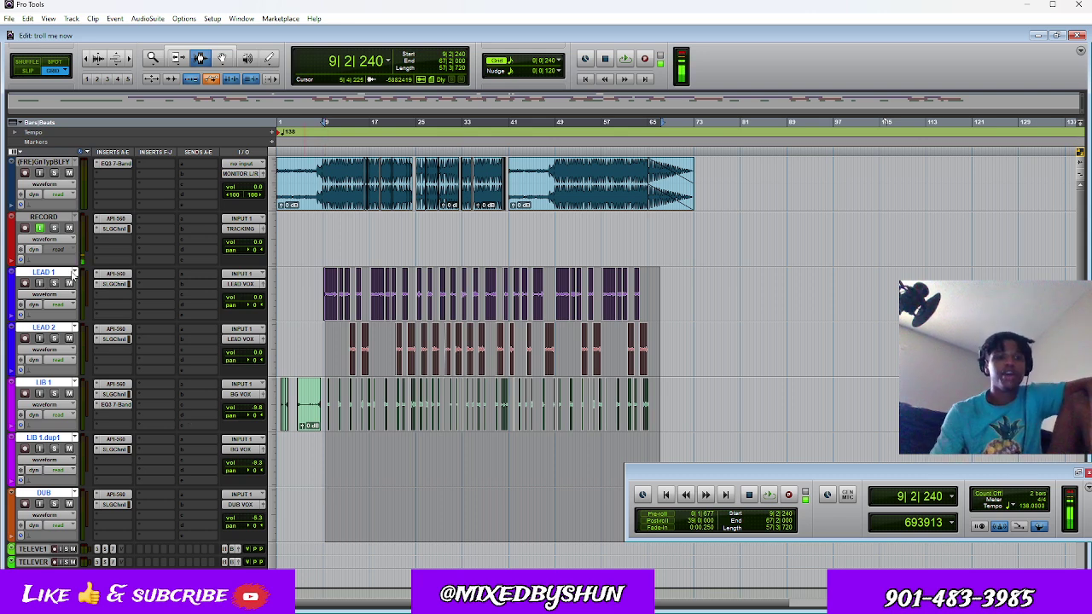
# Step: Inspect the duplication options for the LEAD 1 track without creating a duplicate
pyautogui.click(377, 300)
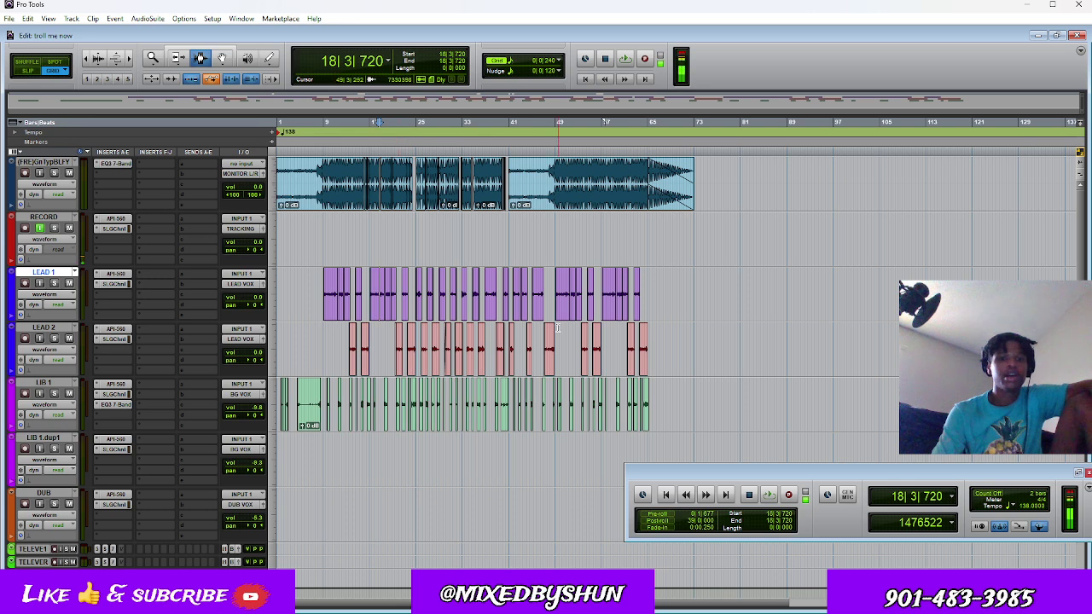
pyautogui.rightClick(51, 280)
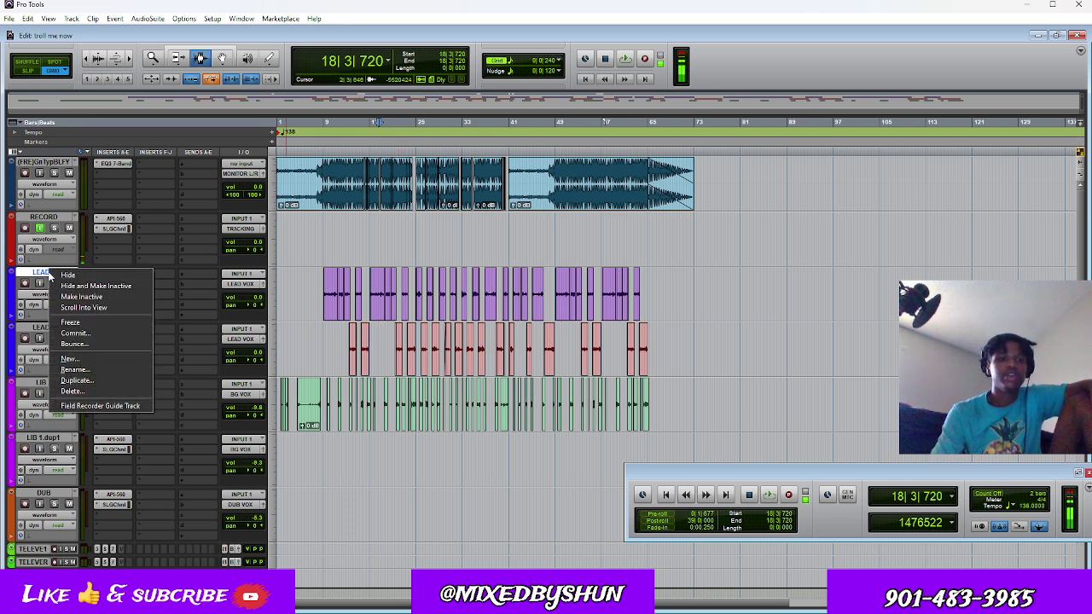
pyautogui.click(99, 381)
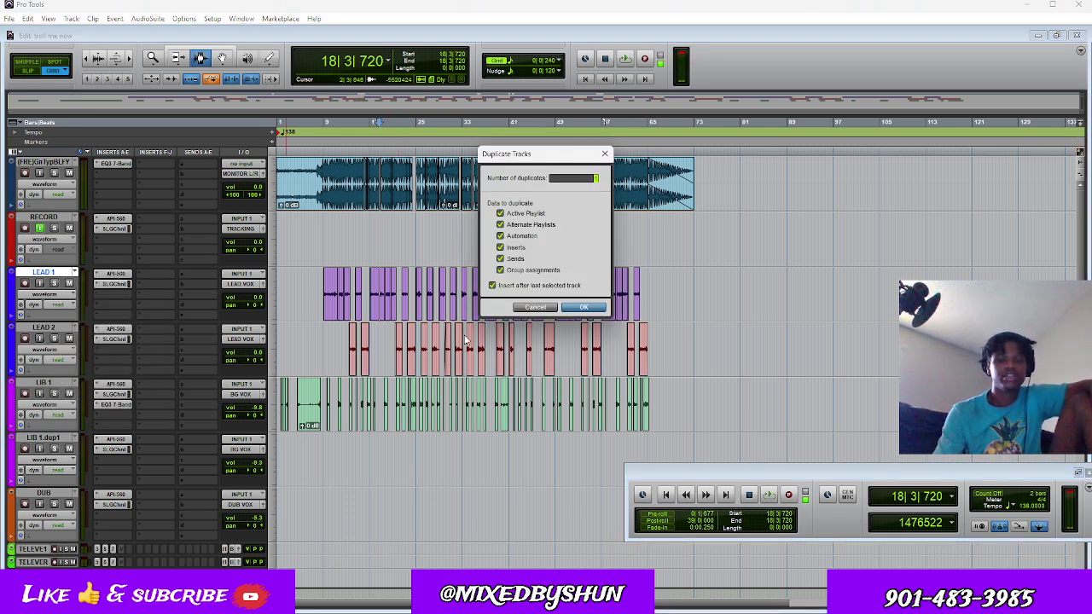
pyautogui.click(583, 307)
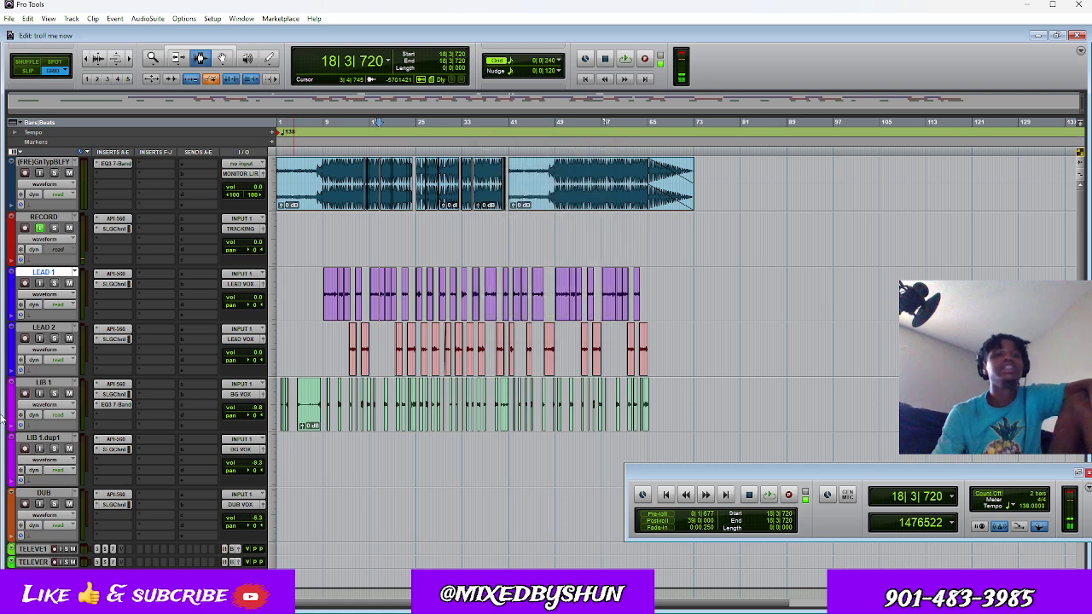
# Step: Inspect the EQ3 7-Band insert on LIB 1 and the SLGChnl insert on LIB 1.dup1, closing each one again
pyautogui.click(51, 383)
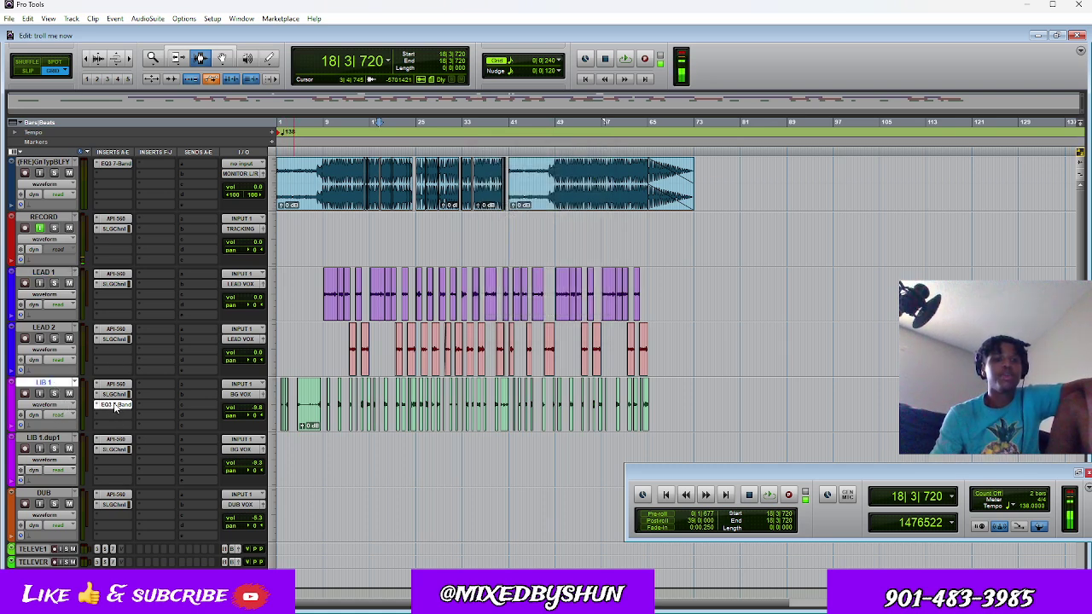
pyautogui.click(115, 404)
pyautogui.click(115, 405)
pyautogui.click(115, 449)
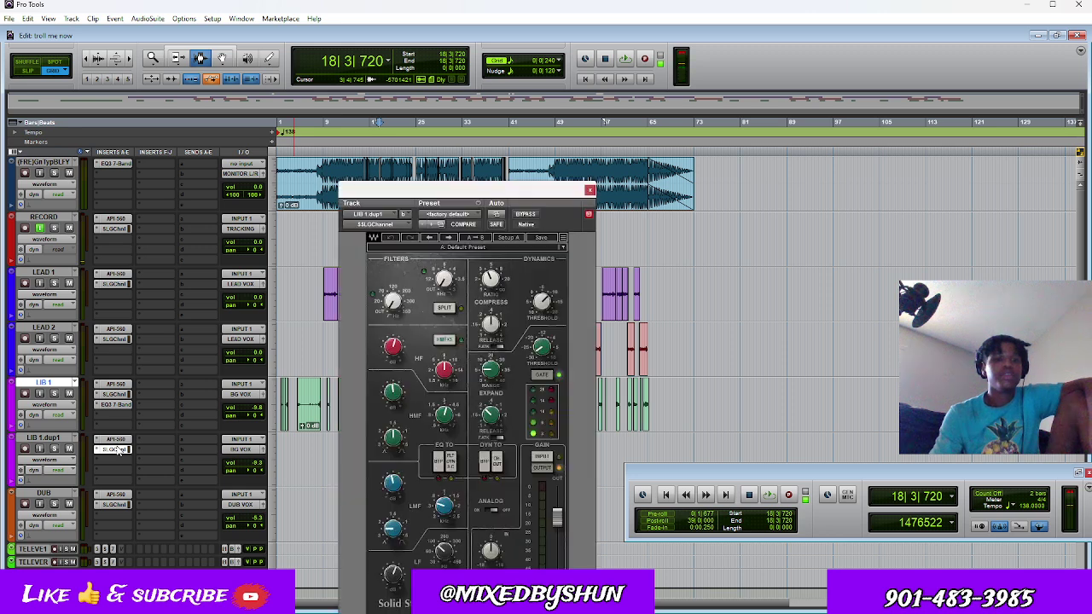
pyautogui.click(115, 450)
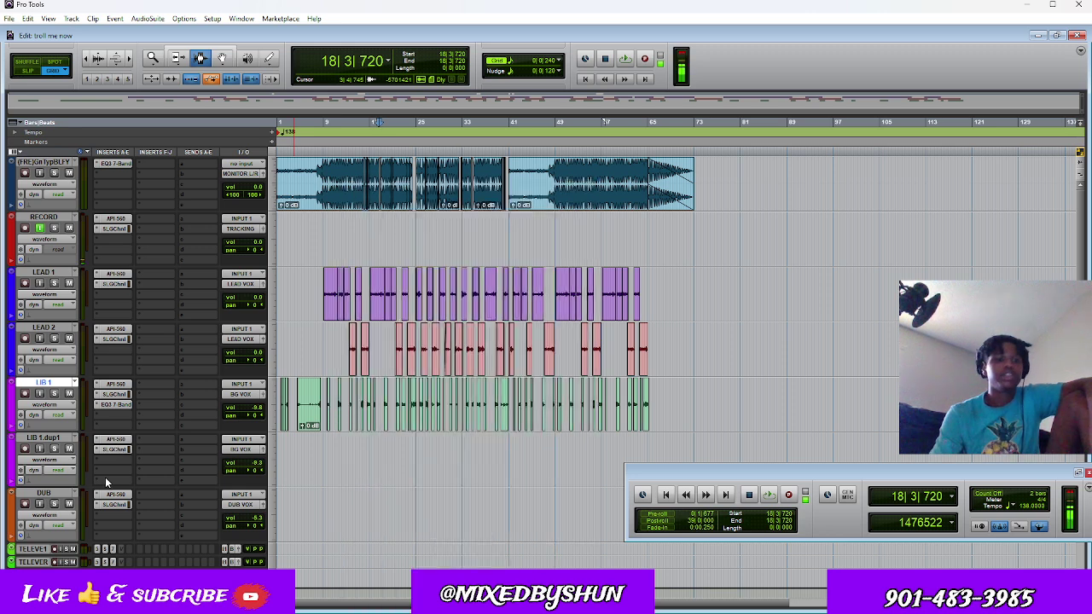
# Step: Shrink the DUB track to a compact height and place the edit cursor at 35|2|480
pyautogui.click(43, 493)
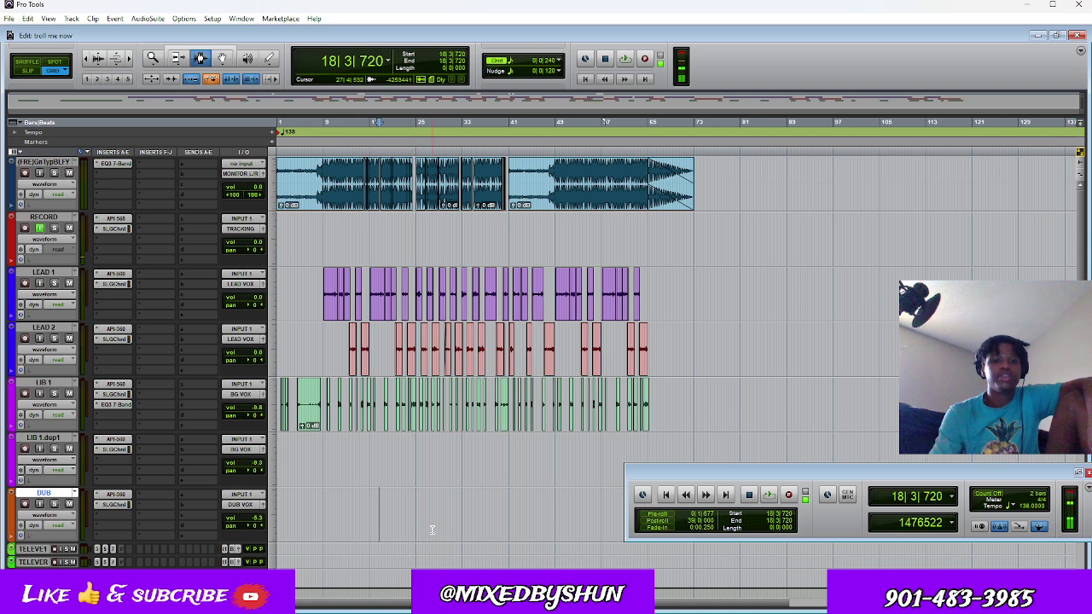
pyautogui.moveTo(281, 516); pyautogui.dragTo(401, 520)
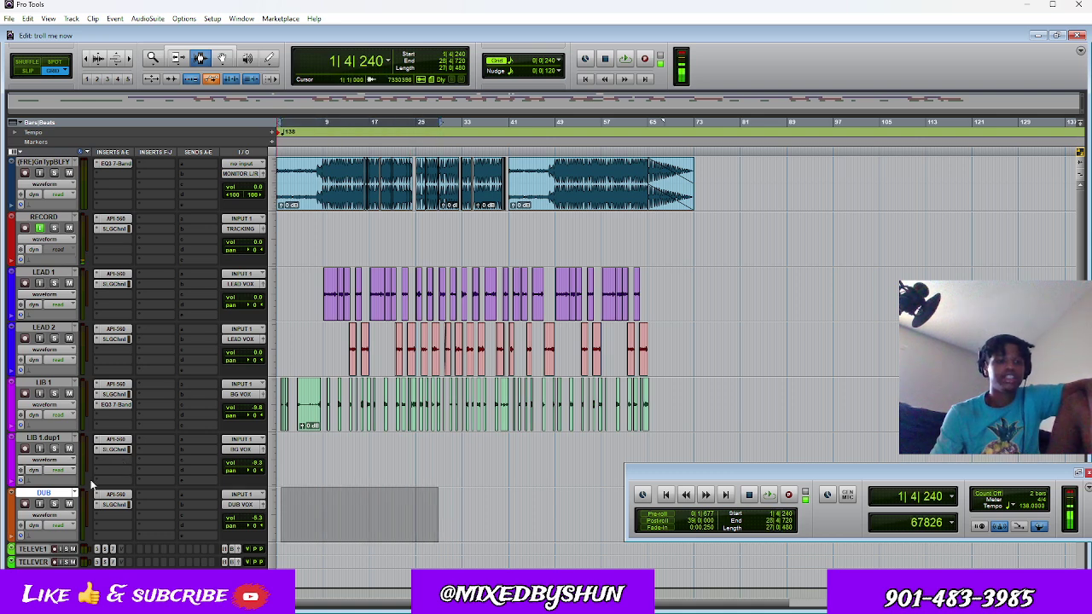
pyautogui.rightClick(49, 498)
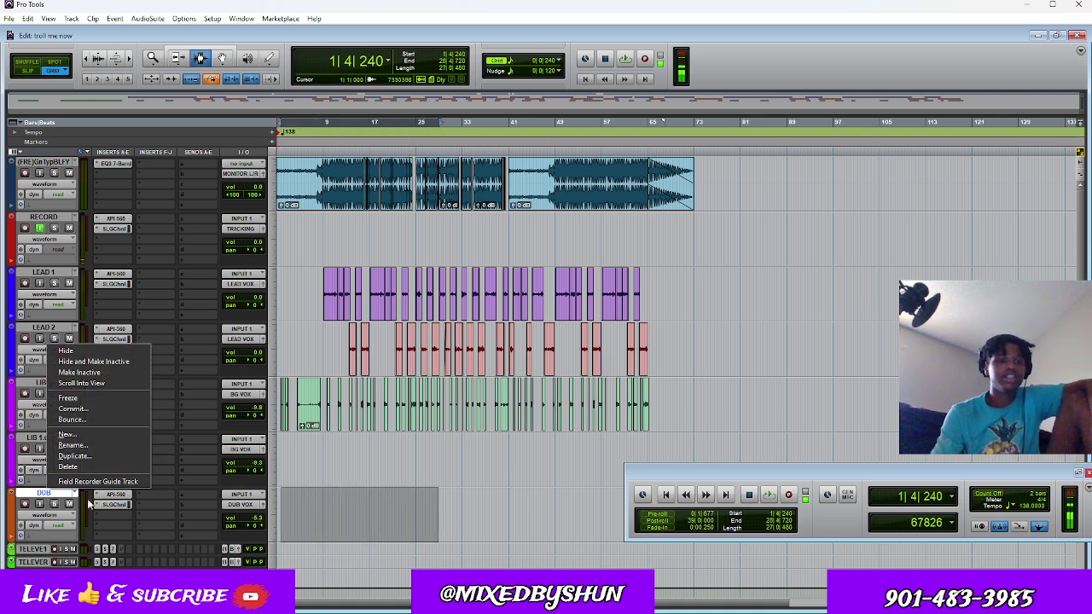
pyautogui.click(47, 538)
pyautogui.moveTo(47, 543); pyautogui.dragTo(47, 509)
pyautogui.click(475, 530)
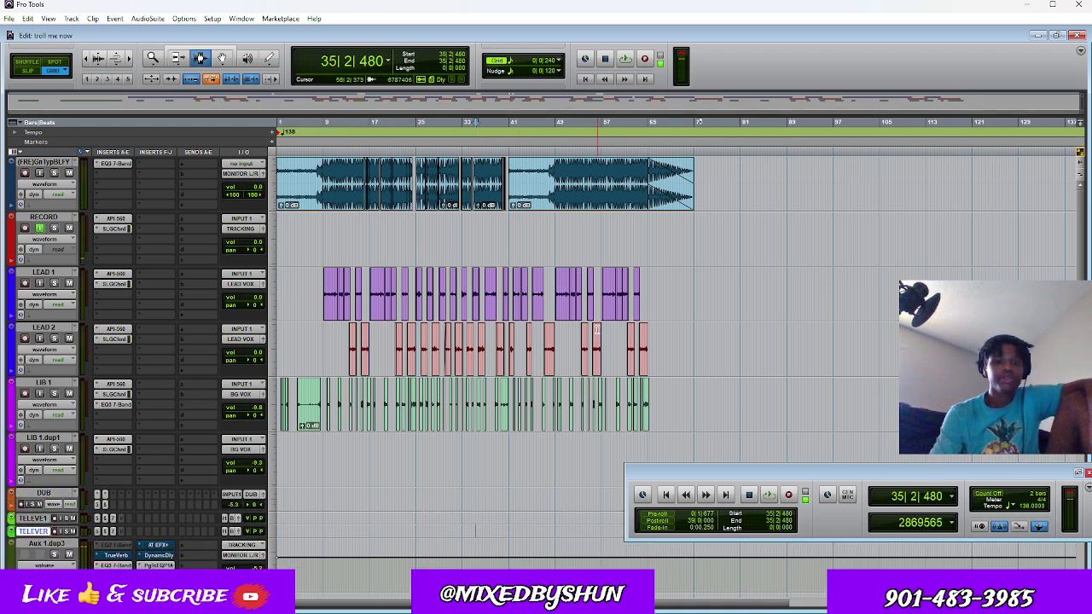
# Step: Return to the session start and examine the opening vocal clips and their fades up close
pyautogui.click(584, 81)
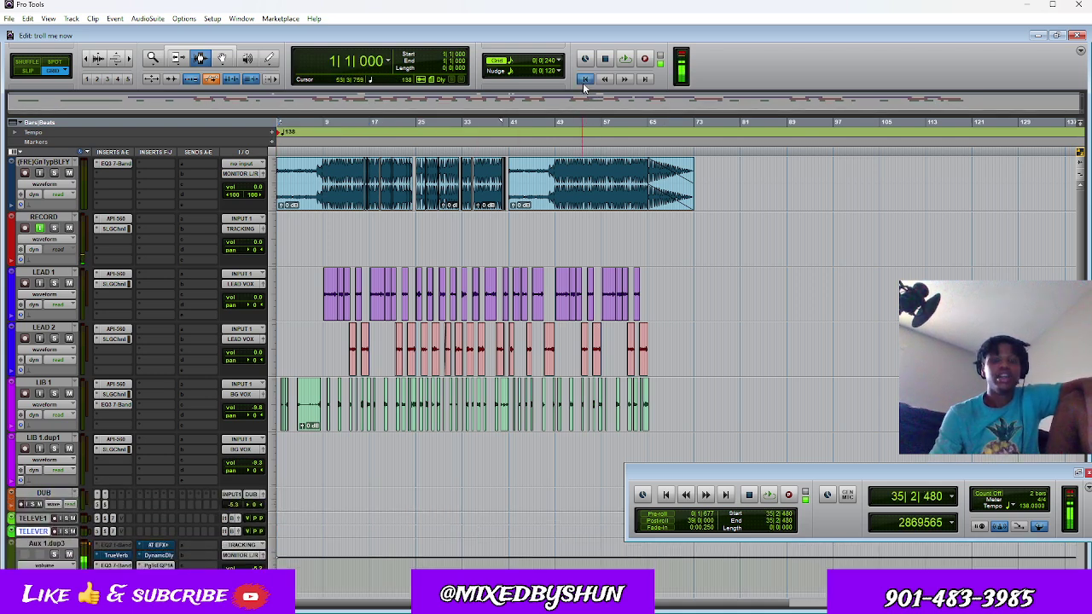
pyautogui.hotkey('ctrl', ']')
pyautogui.hotkey('ctrl', ']')
pyautogui.hotkey('ctrl', ']')
pyautogui.hotkey('ctrl', ']')
pyautogui.hotkey('ctrl', '[')
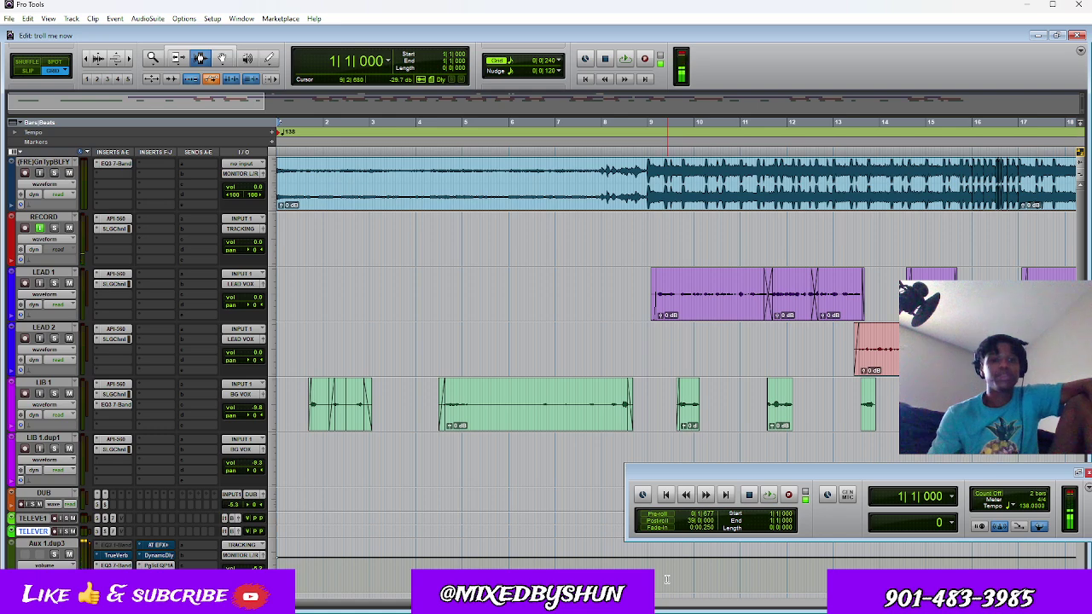
pyautogui.scroll(-2, 668, 579)
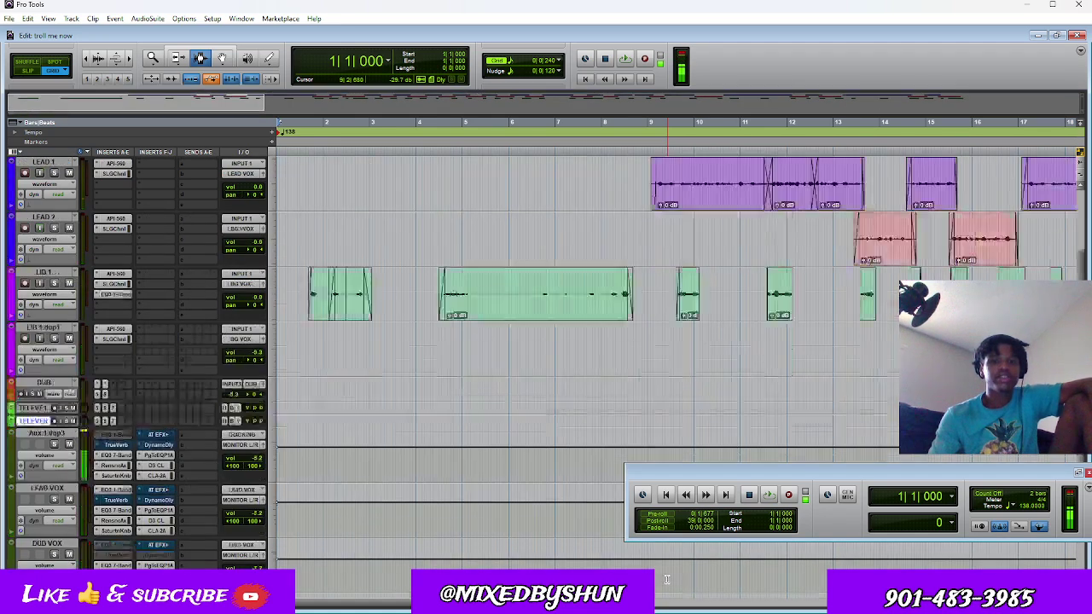
pyautogui.scroll(2, 667, 580)
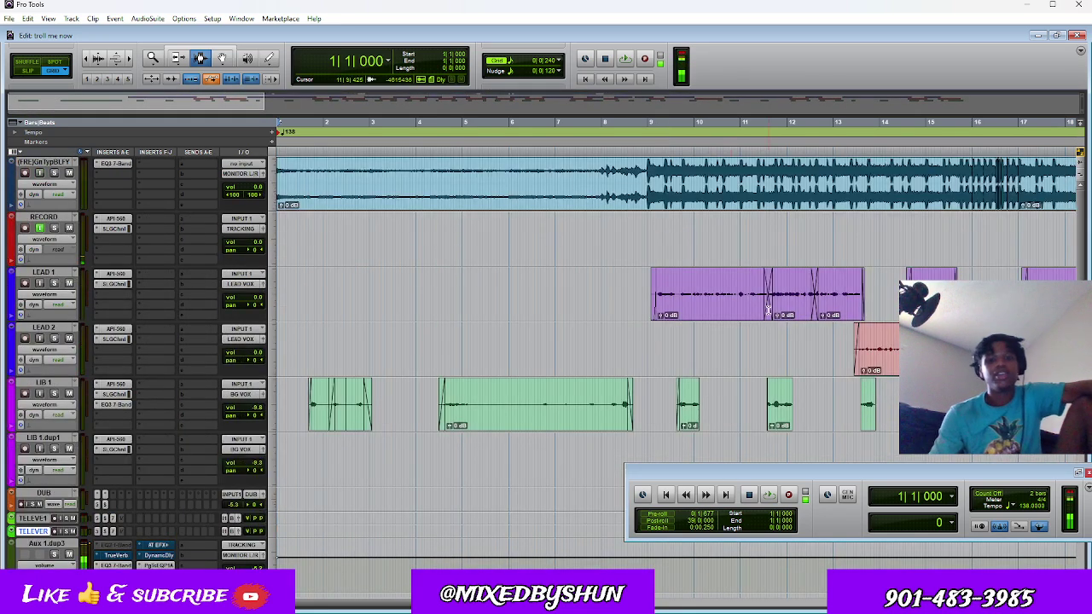
pyautogui.hotkey('ctrl', '[')
pyautogui.hotkey('ctrl', '[')
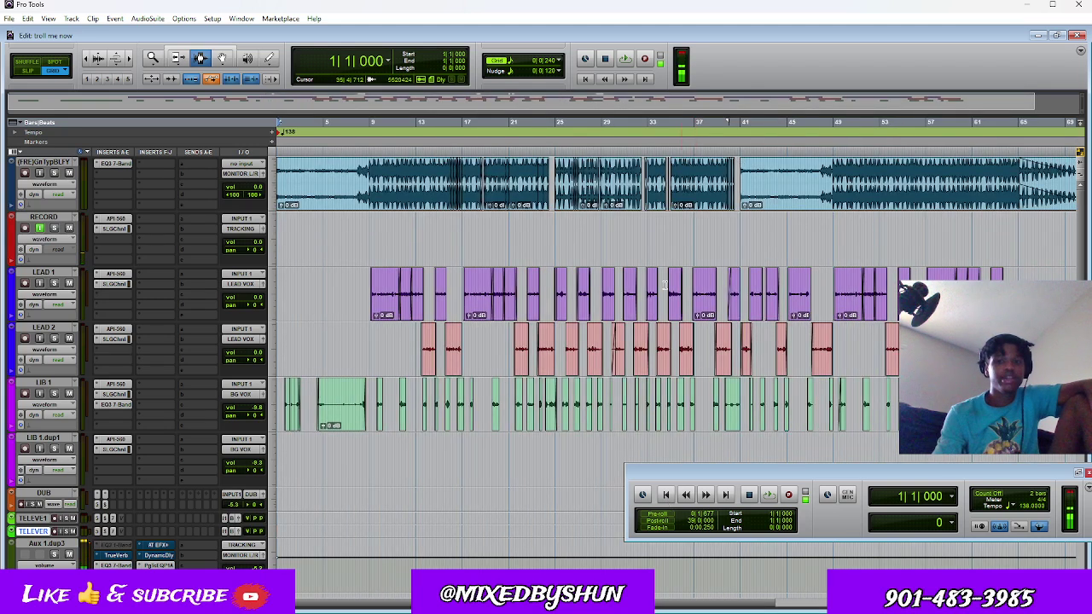
# Step: Select 6|3|240 to 68|2|240 across LEAD 1, LEAD 2 and LIB 1, and replace it with a cursor at 9|1|000 on LEAD 1
pyautogui.moveTo(348, 308); pyautogui.dragTo(1052, 409)
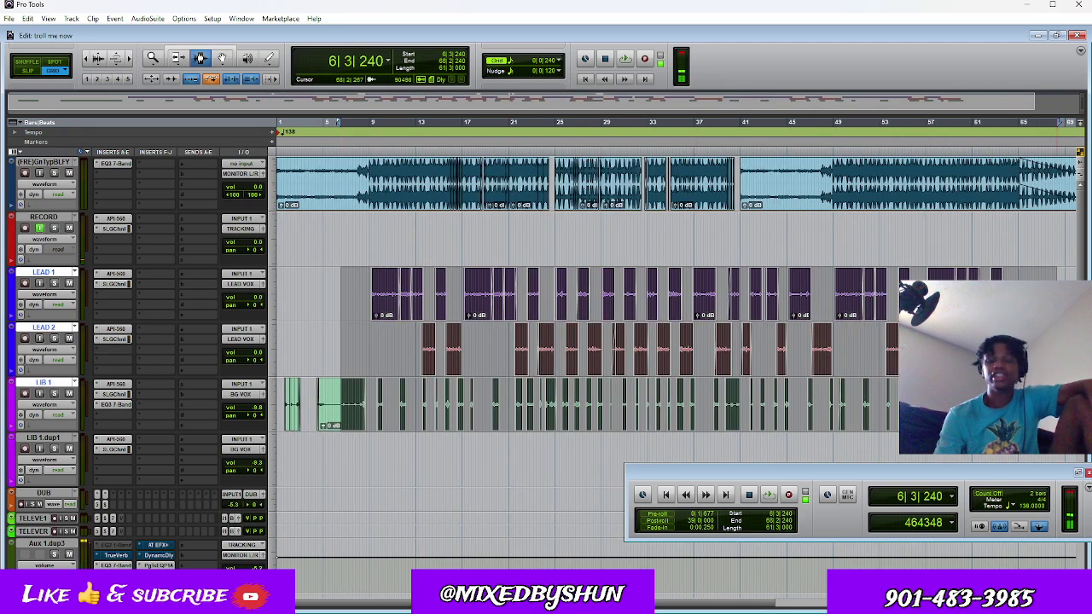
pyautogui.click(337, 271)
pyautogui.click(380, 273)
pyautogui.click(370, 271)
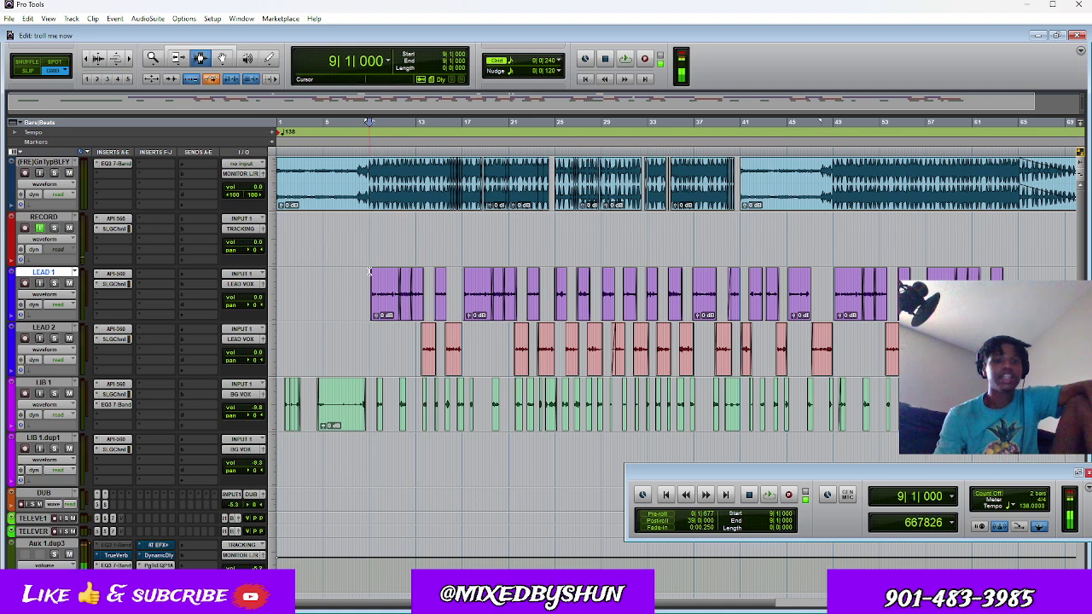
pyautogui.scroll(-5, 369, 271)
pyautogui.scroll(5, 368, 271)
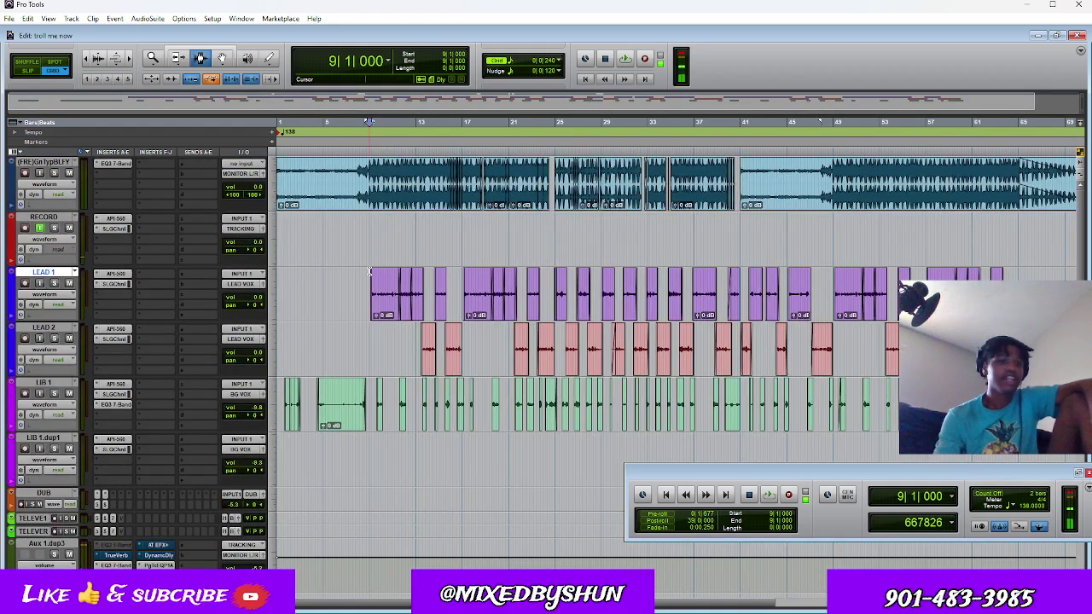
# Step: Return the playback position to the session start and turn off input monitoring on the RECORD track
pyautogui.click(587, 78)
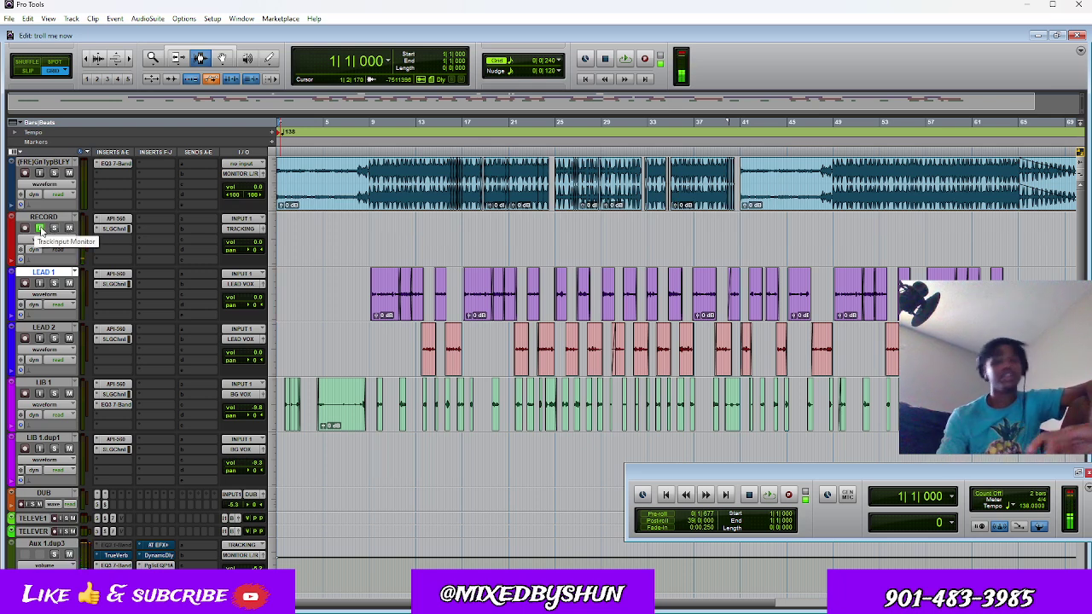
pyautogui.click(40, 228)
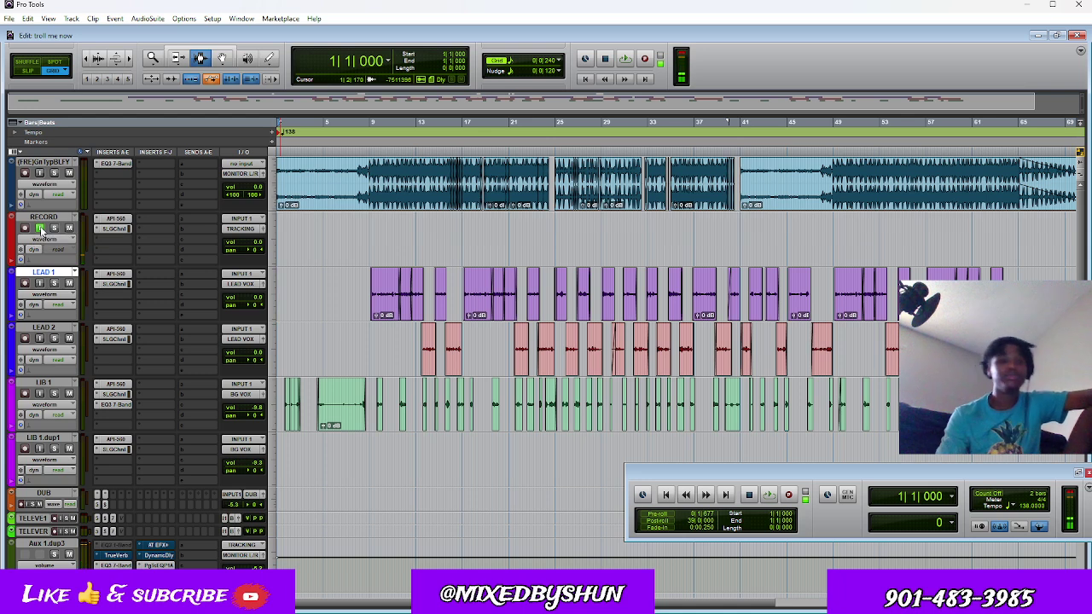
pyautogui.click(39, 229)
# Step: Play the song from the start and check the track levels in the Mix window
pyautogui.press('space')
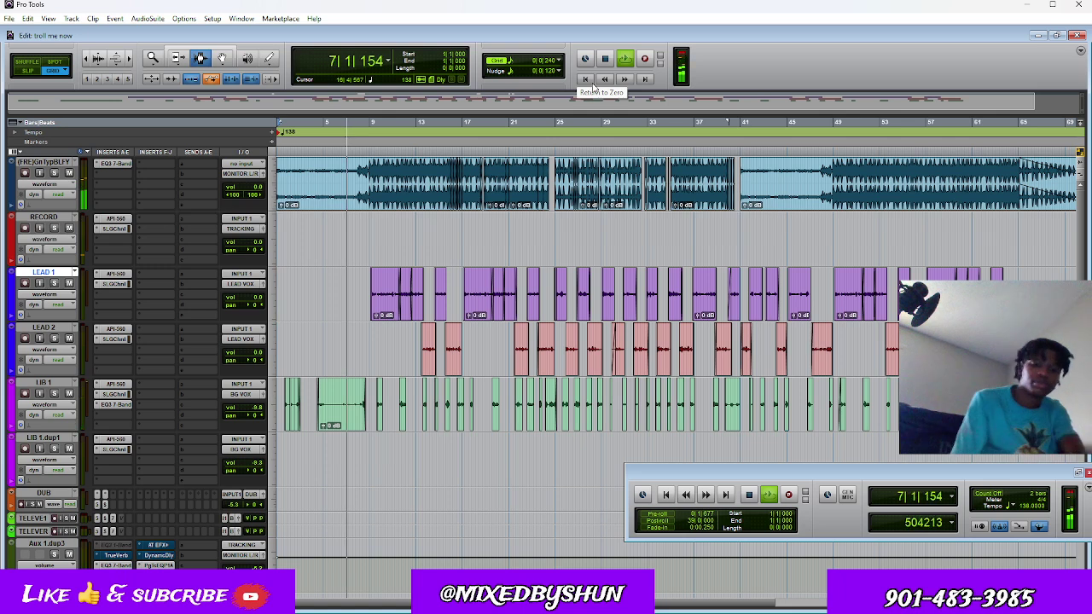
pyautogui.hotkey('ctrl', '=')
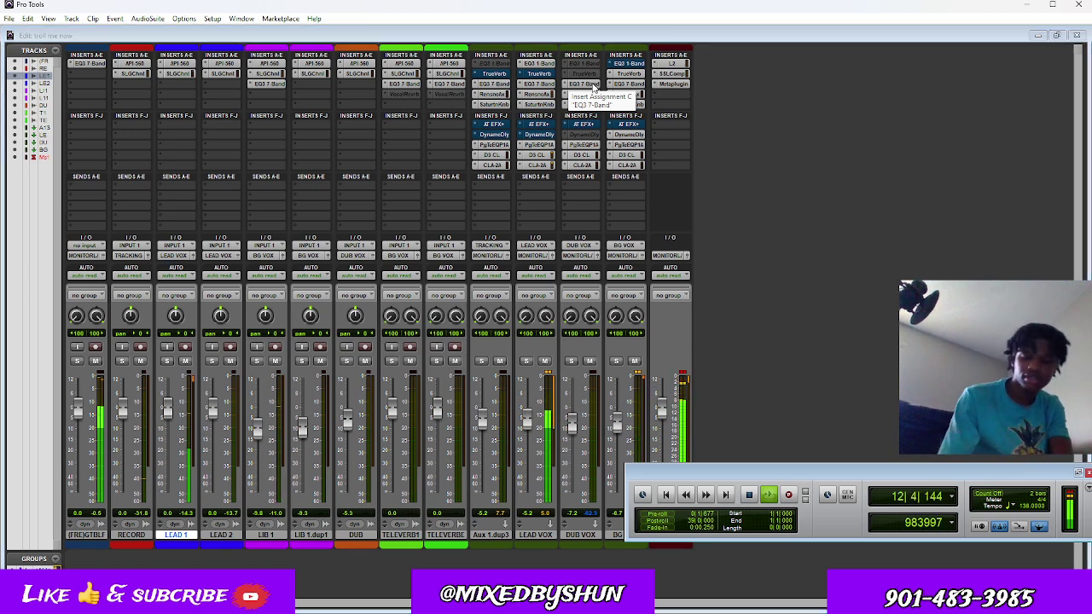
pyautogui.hotkey('ctrl', '=')
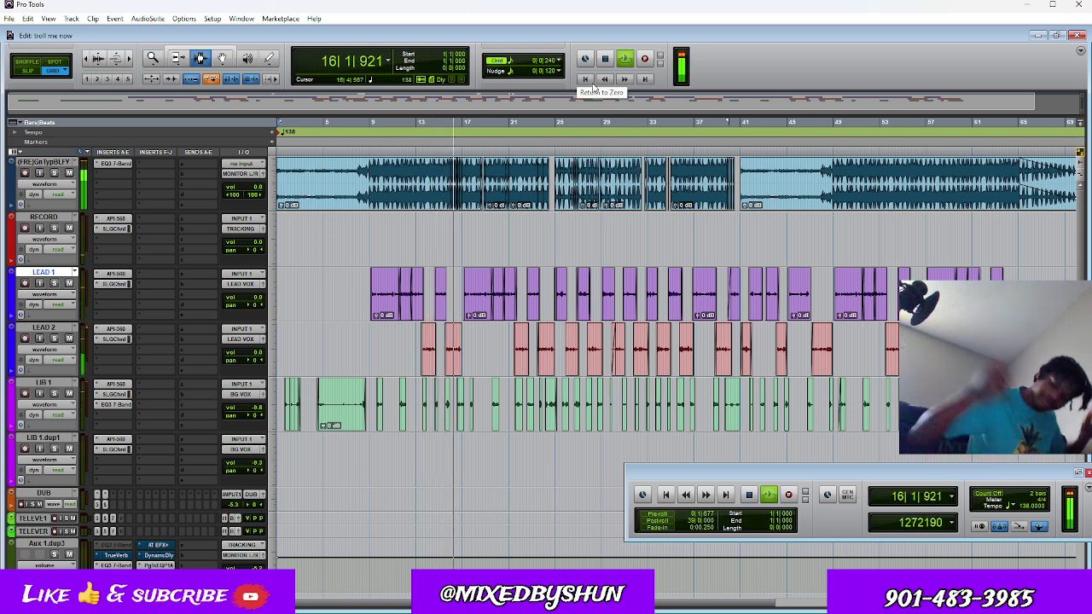
# Step: Set the high-pass frequency of the LEAD VOX track's EQ3 1-Band to about 127.8 Hz and close the plug-in
pyautogui.scroll(-3, 230, 301)
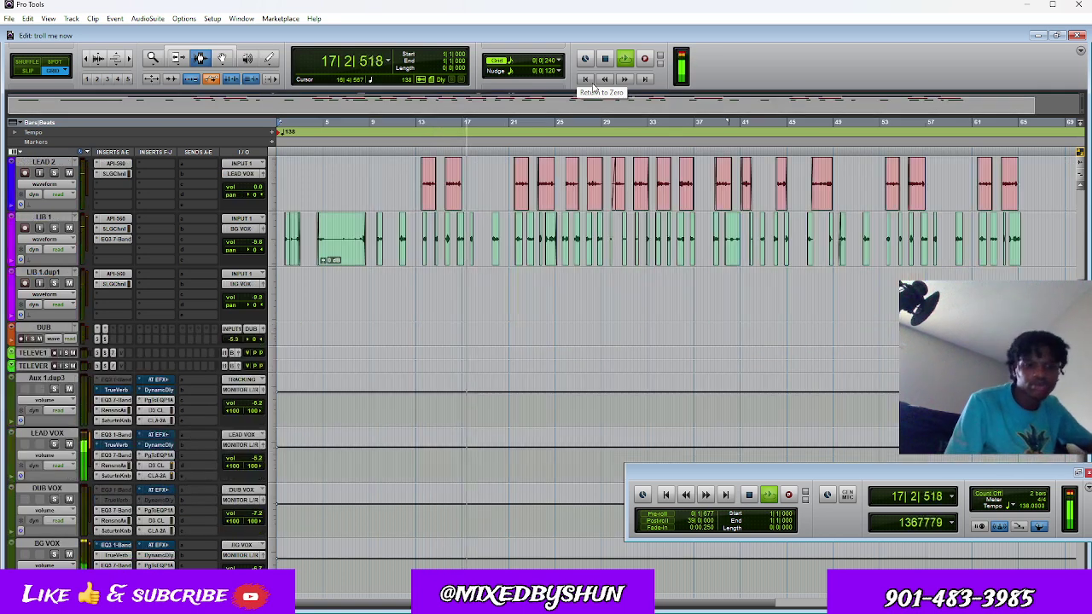
pyautogui.click(116, 434)
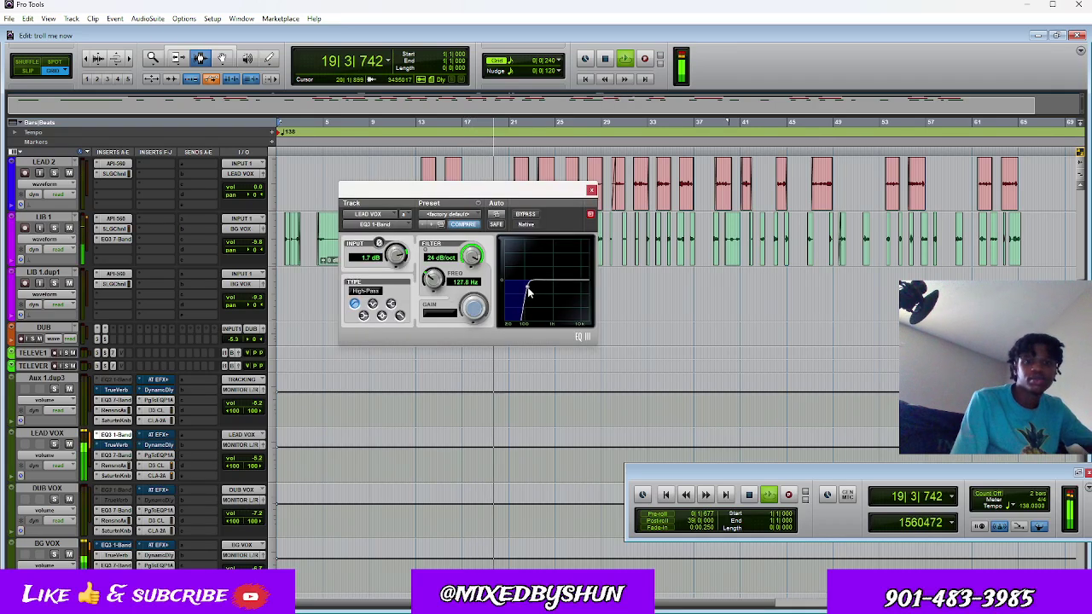
pyautogui.moveTo(524, 299); pyautogui.dragTo(530, 293)
pyautogui.click(591, 189)
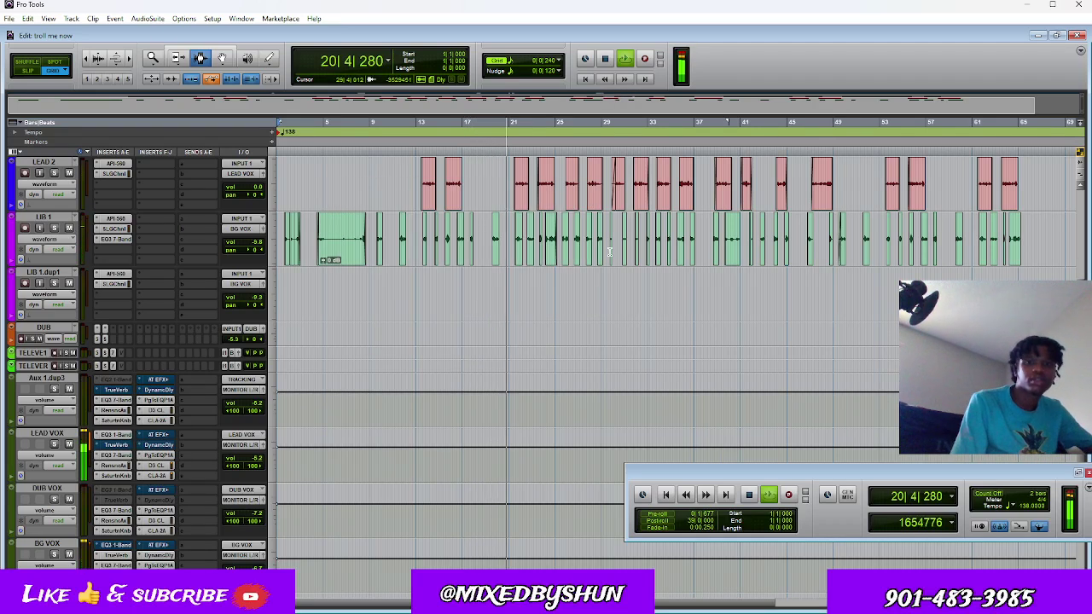
# Step: Compare the song with the beat track briefly muted and unmuted, and stop playback near the end of the beat
pyautogui.scroll(3, 609, 252)
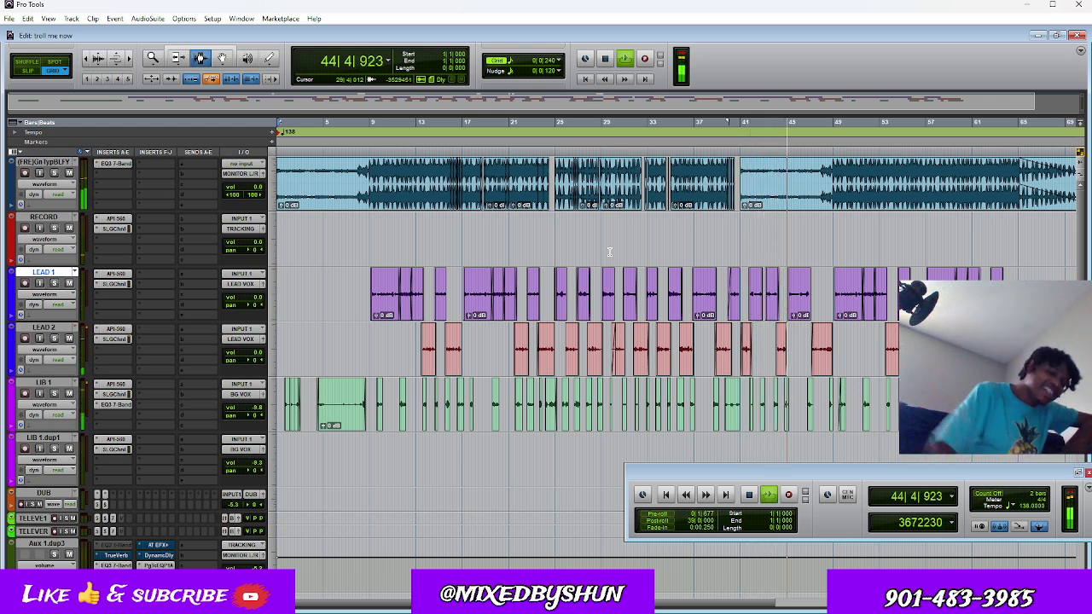
pyautogui.hotkey('ctrl', '[')
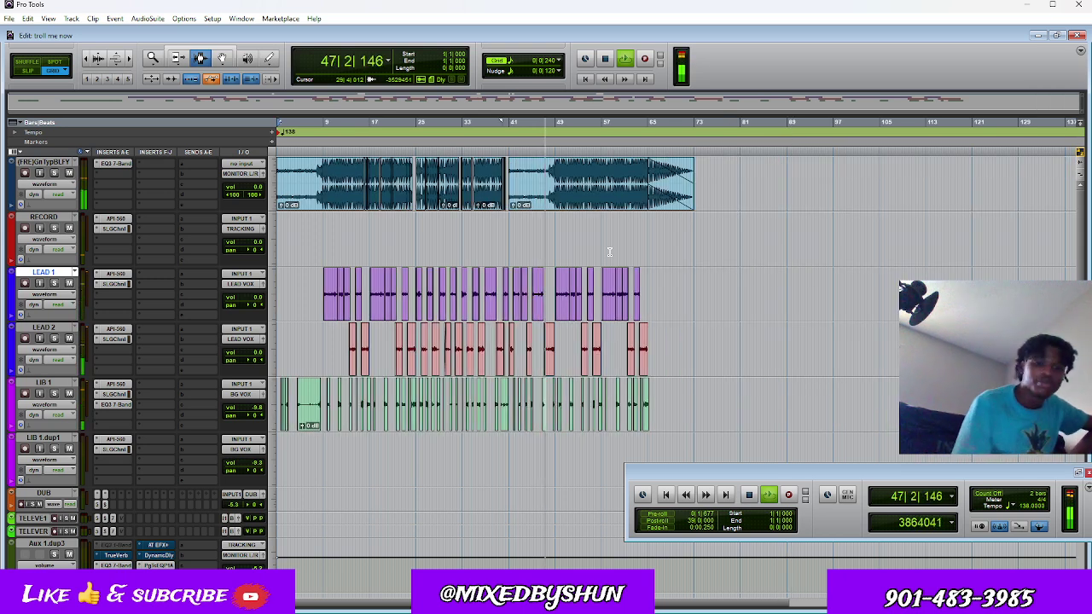
pyautogui.click(73, 174)
pyautogui.click(73, 174)
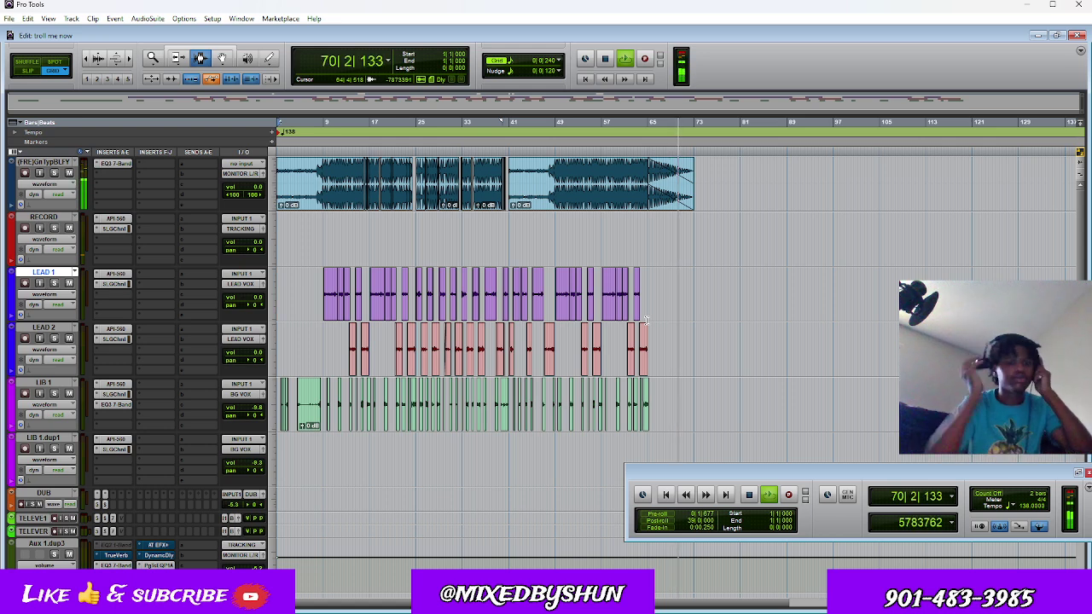
pyautogui.press('space')
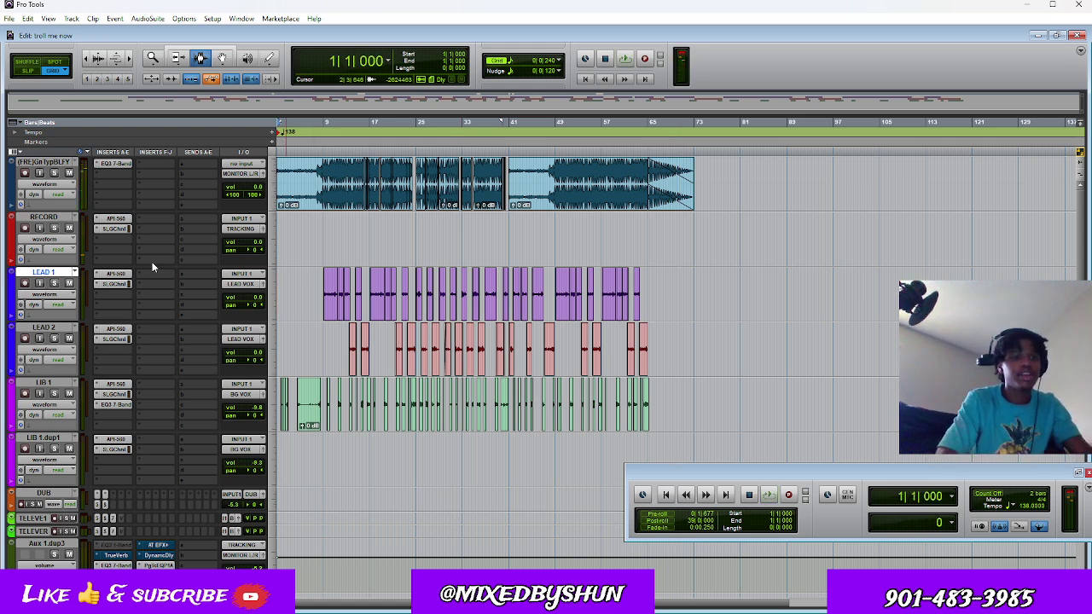
# Step: Turn on input monitoring for the RECORD track and place the edit cursor at 9|1|480 on LEAD 2
pyautogui.click(39, 228)
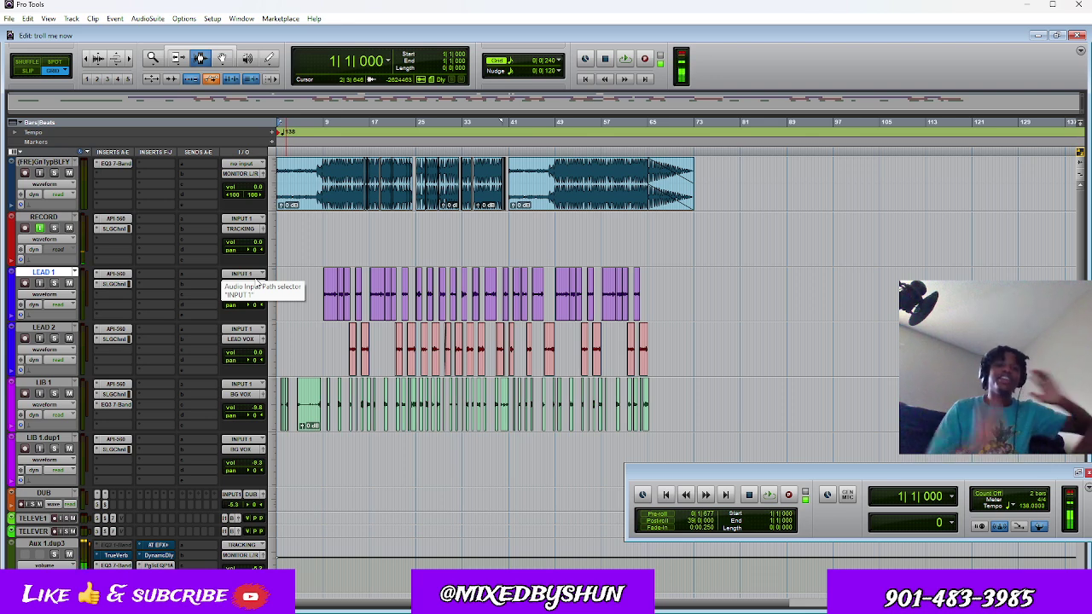
pyautogui.hotkey('ctrl', ']')
pyautogui.hotkey('ctrl', ']')
pyautogui.hotkey('ctrl', ']')
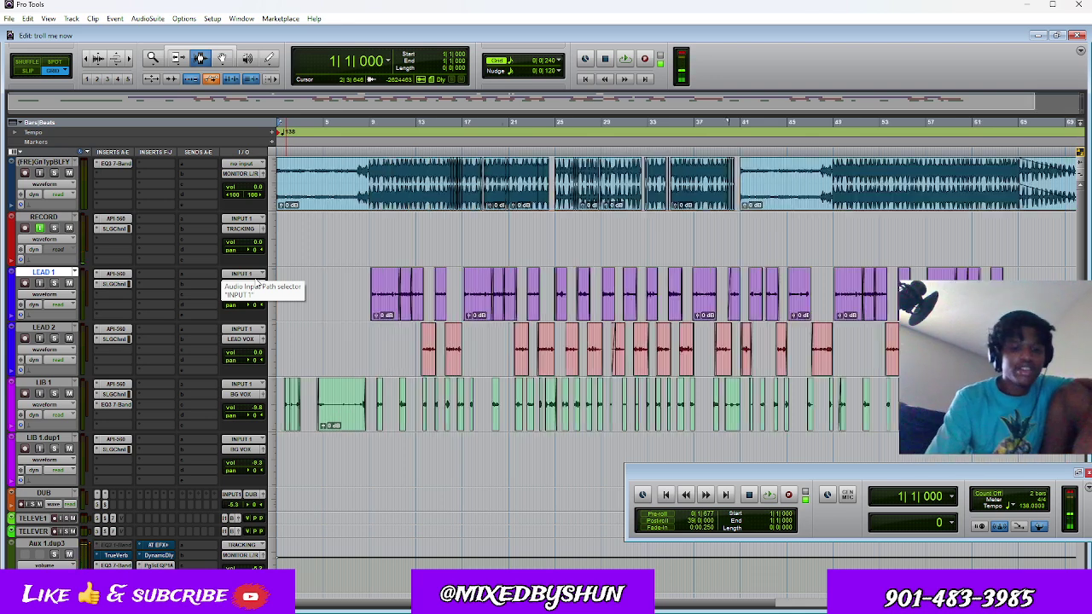
pyautogui.click(665, 349)
pyautogui.click(658, 334)
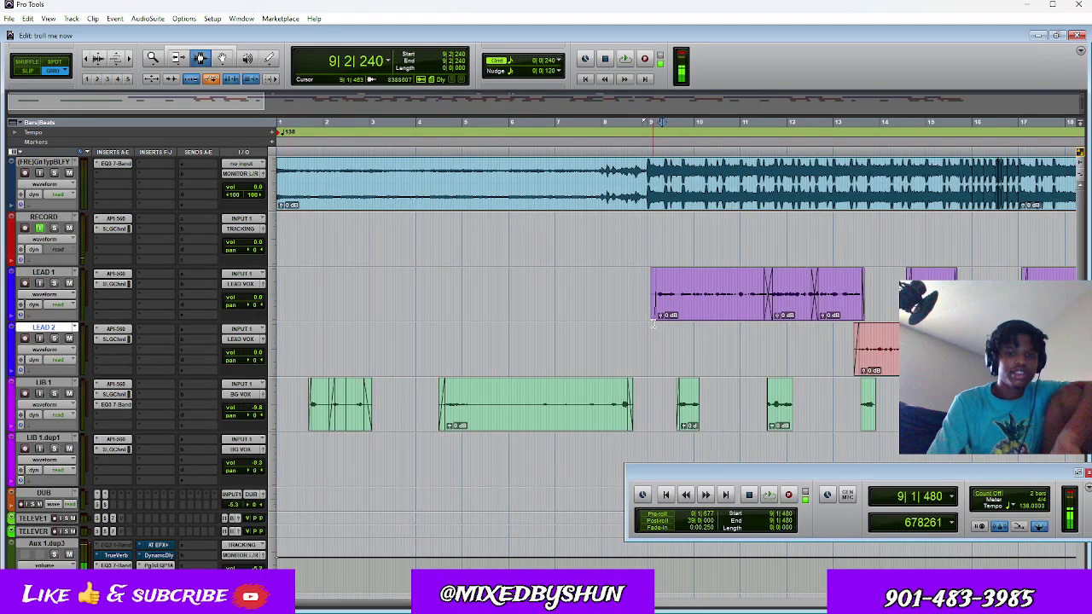
pyautogui.hotkey('ctrl', '[')
pyautogui.hotkey('ctrl', '[')
pyautogui.hotkey('ctrl', '[')
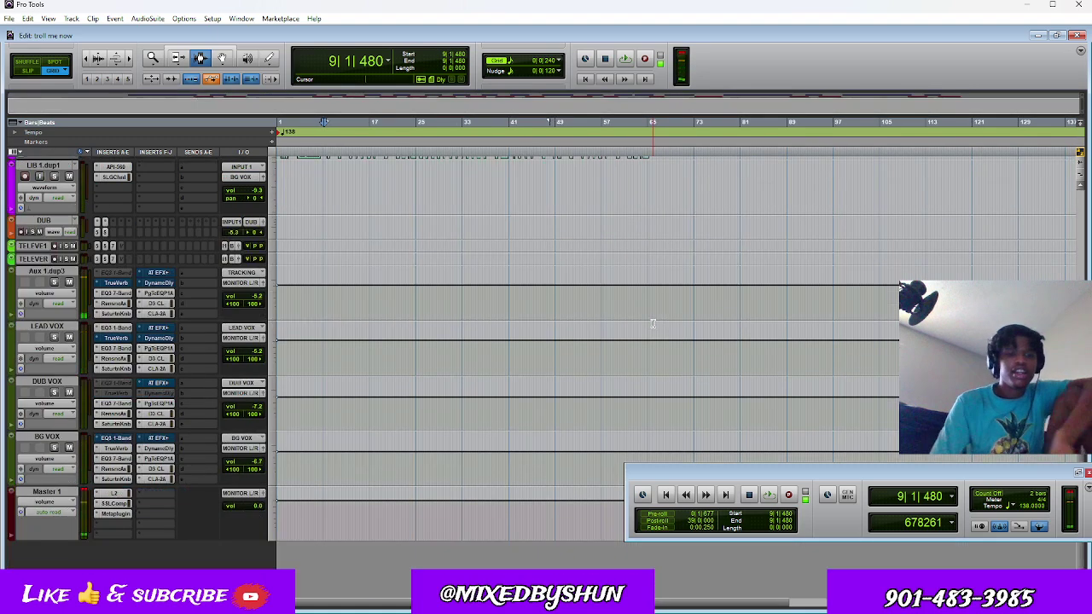
# Step: Review the EQ3 7-Band, Renaissance Axx and Saturation Knob settings on the Aux 1.dup3 track in the Mix window
pyautogui.scroll(-5, 652, 324)
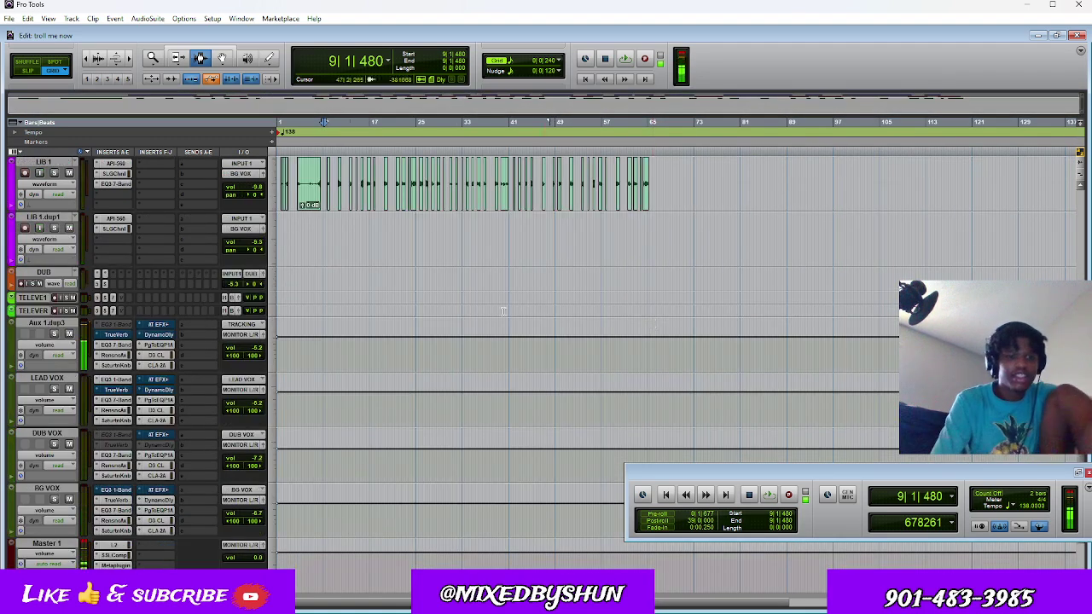
pyautogui.hotkey('ctrl', '=')
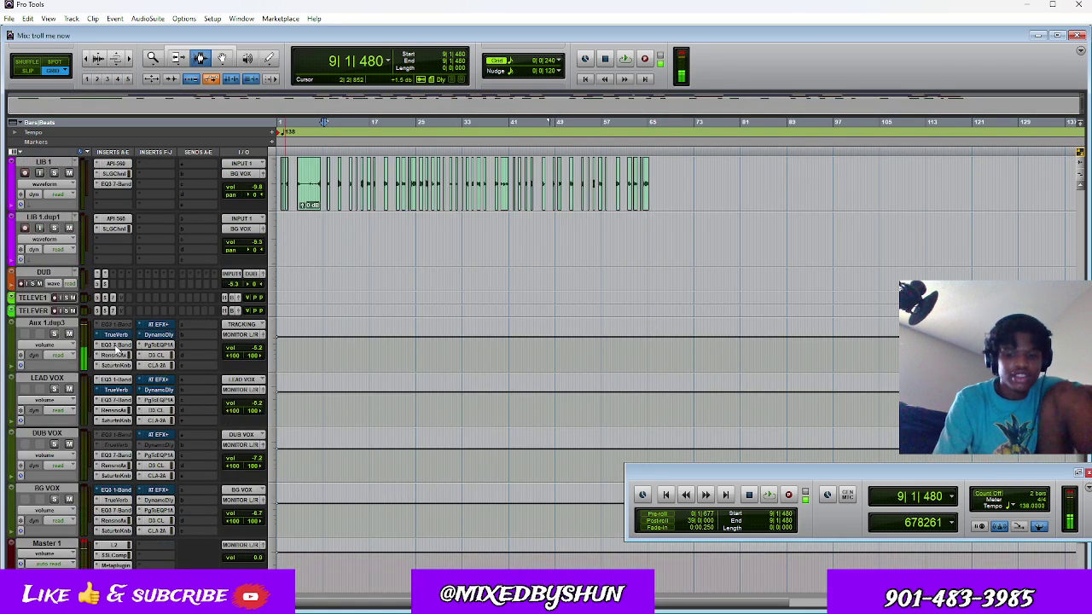
pyautogui.click(494, 83)
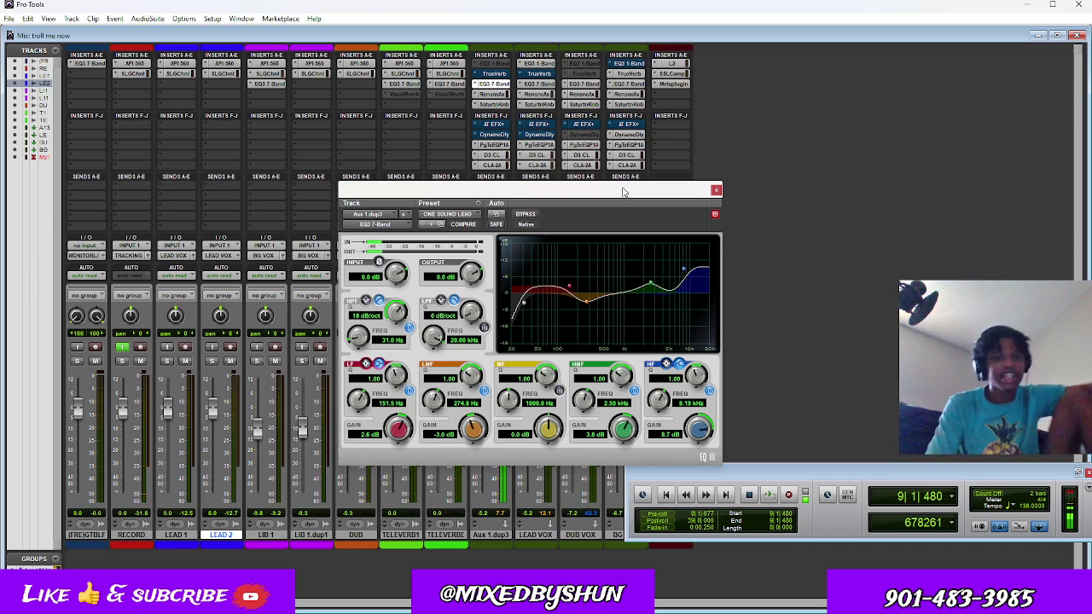
pyautogui.click(502, 94)
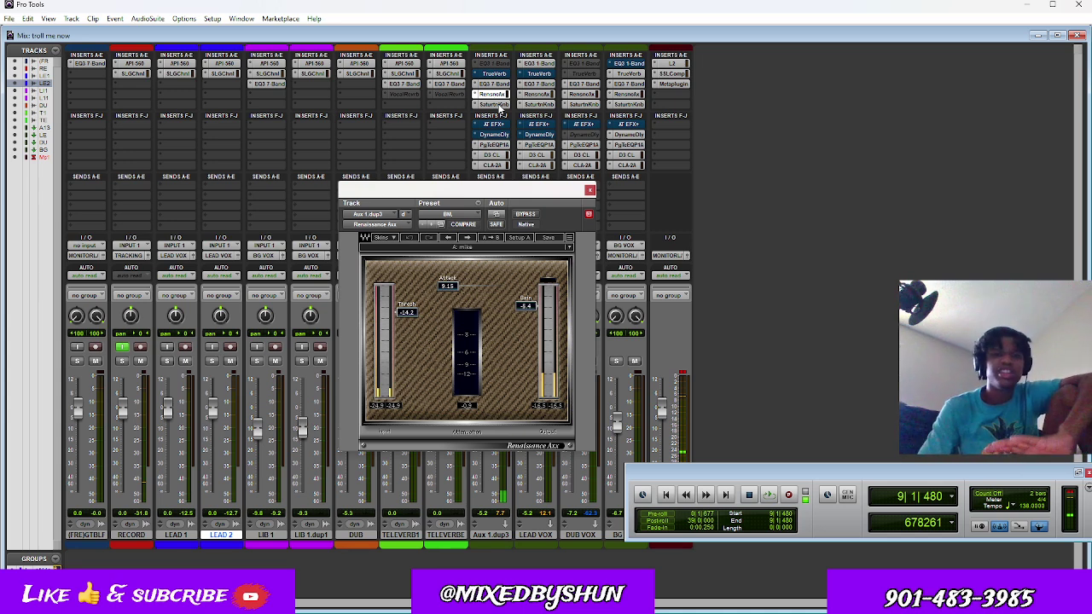
pyautogui.click(498, 105)
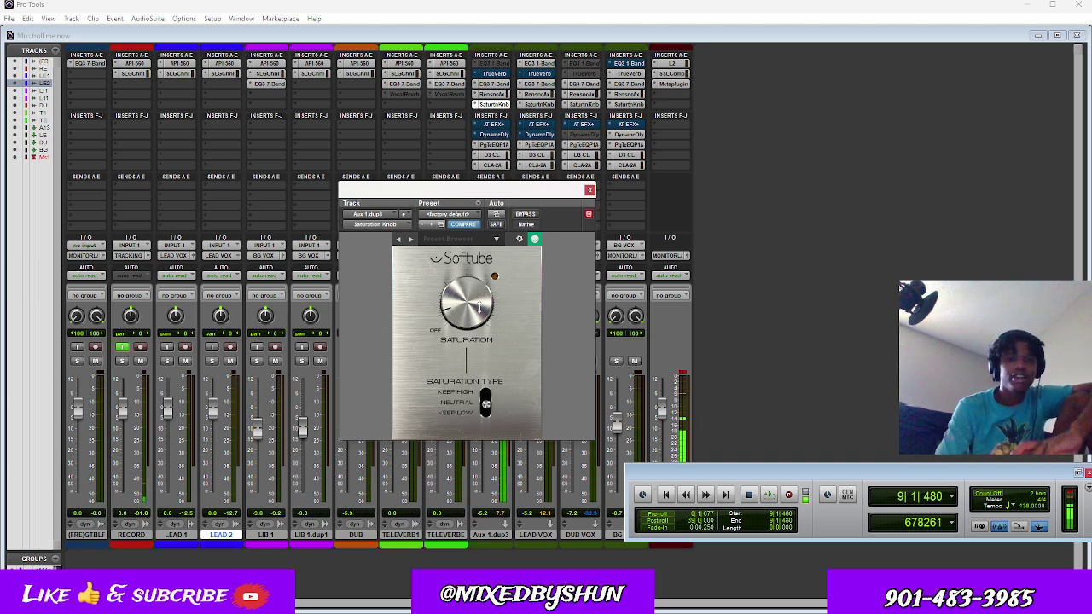
# Step: Compare the Aux 1.dup3 track with its AIR Dynamic Delay bypassed and active, and leave the delay active
pyautogui.click(492, 136)
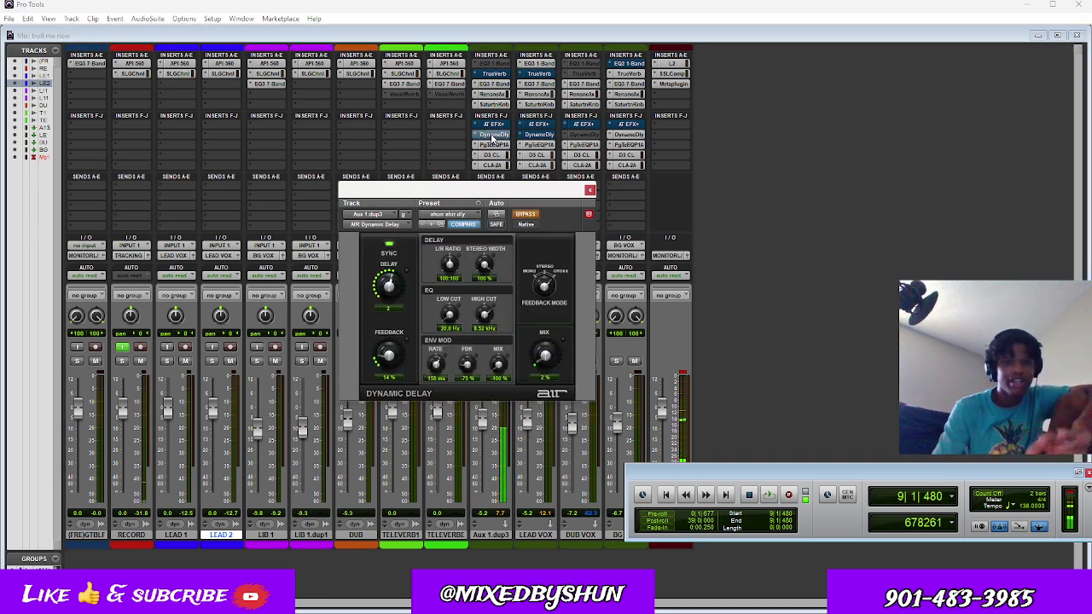
pyautogui.click(516, 216)
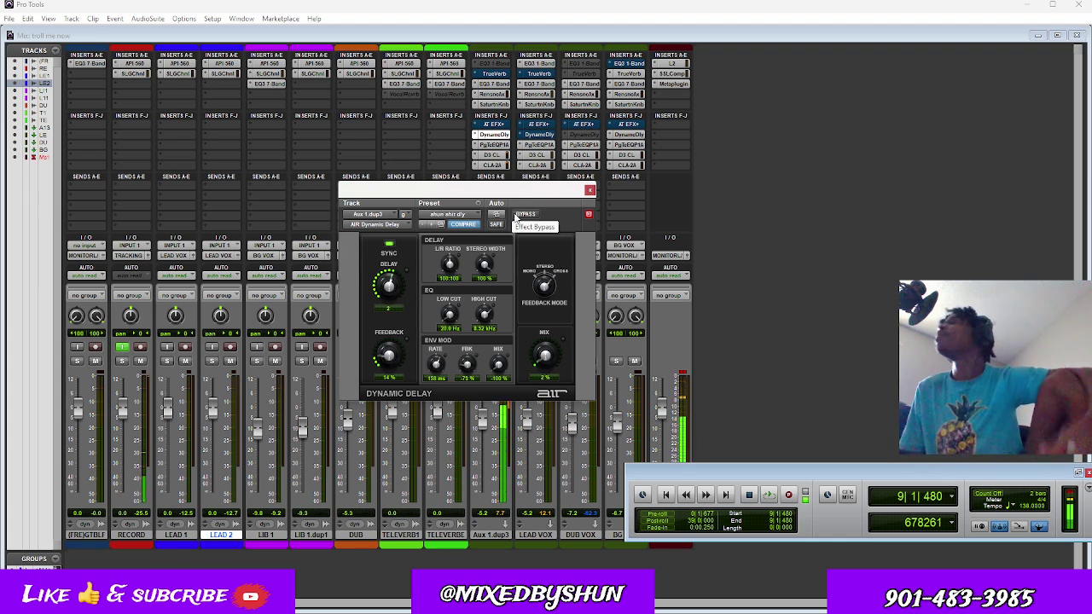
pyautogui.click(515, 217)
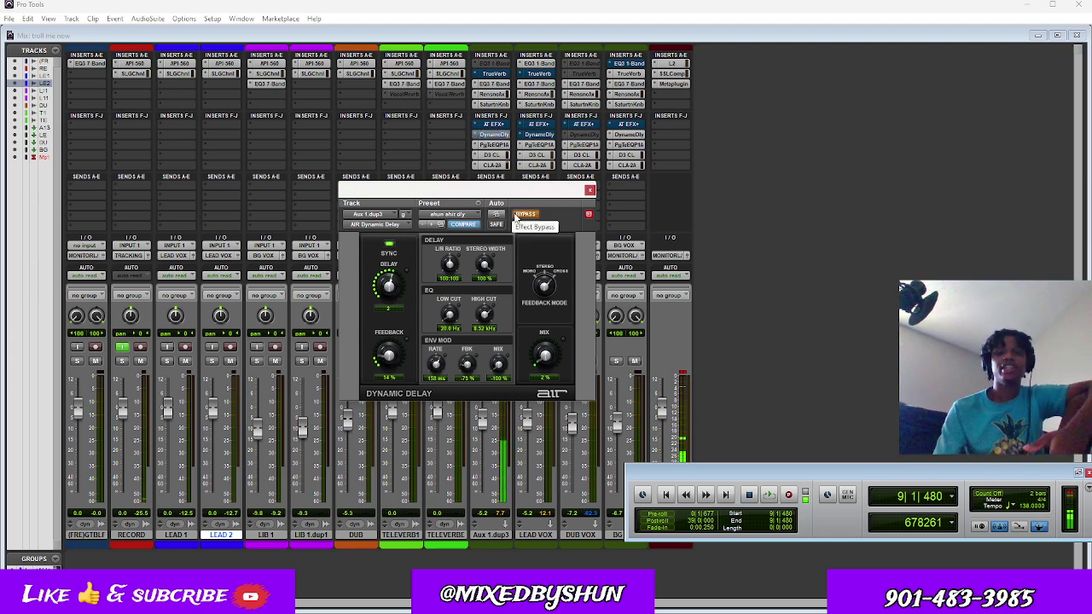
pyautogui.click(515, 217)
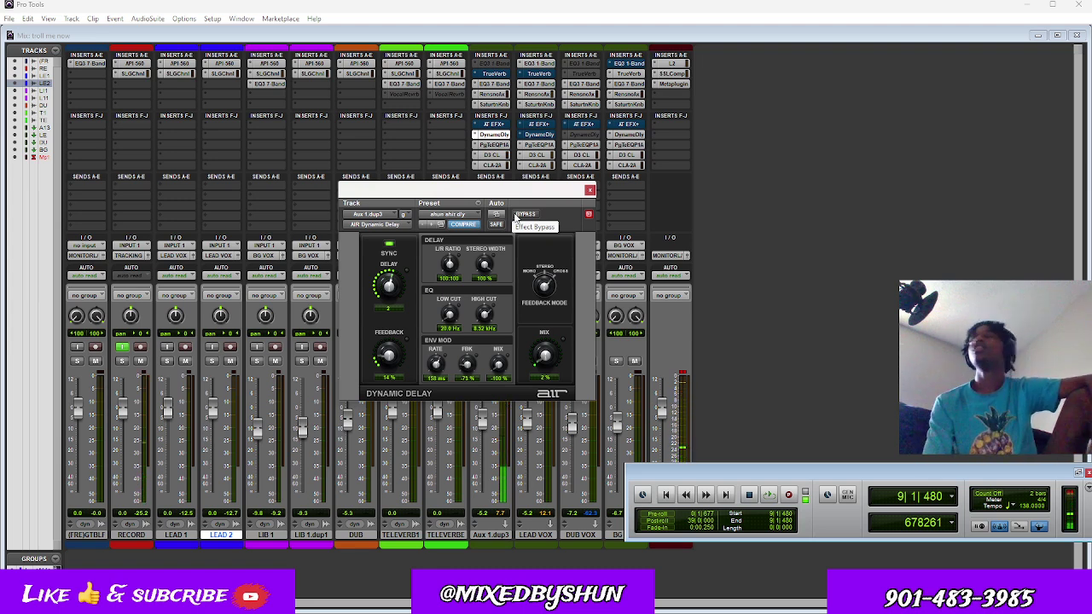
pyautogui.click(515, 216)
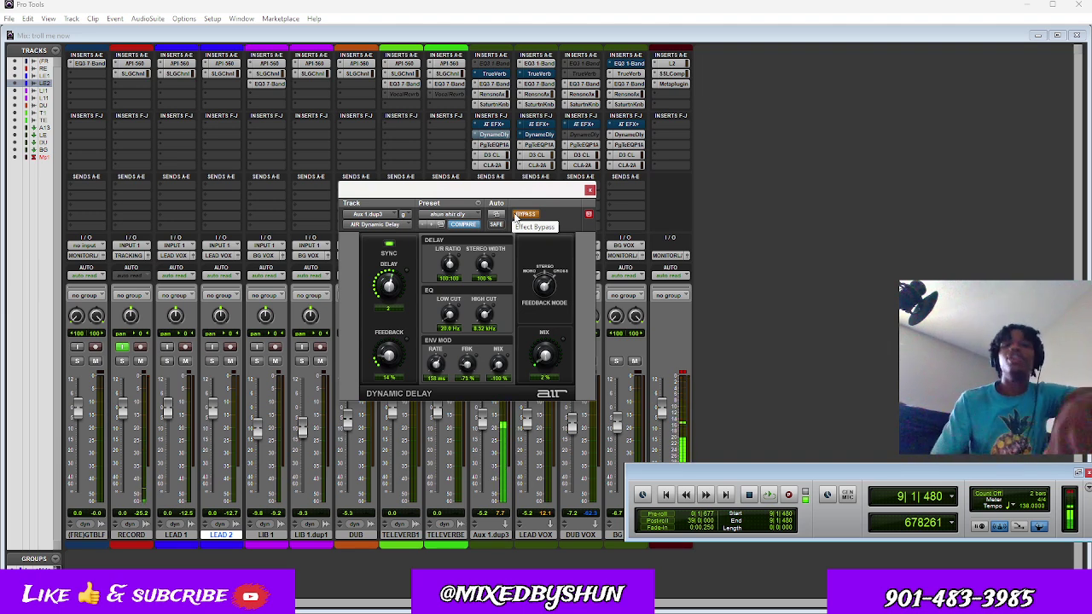
pyautogui.click(515, 217)
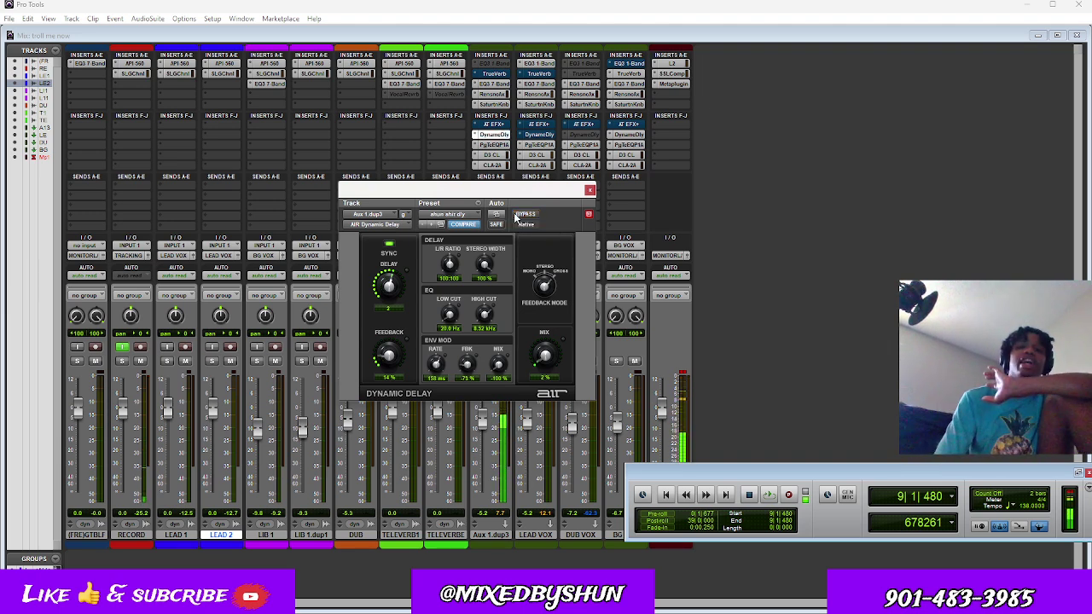
# Step: Review the PuigTec EQP1A, D3 CL and CLA-2A plug-ins on Aux 1.dup3, closing each one
pyautogui.click(493, 145)
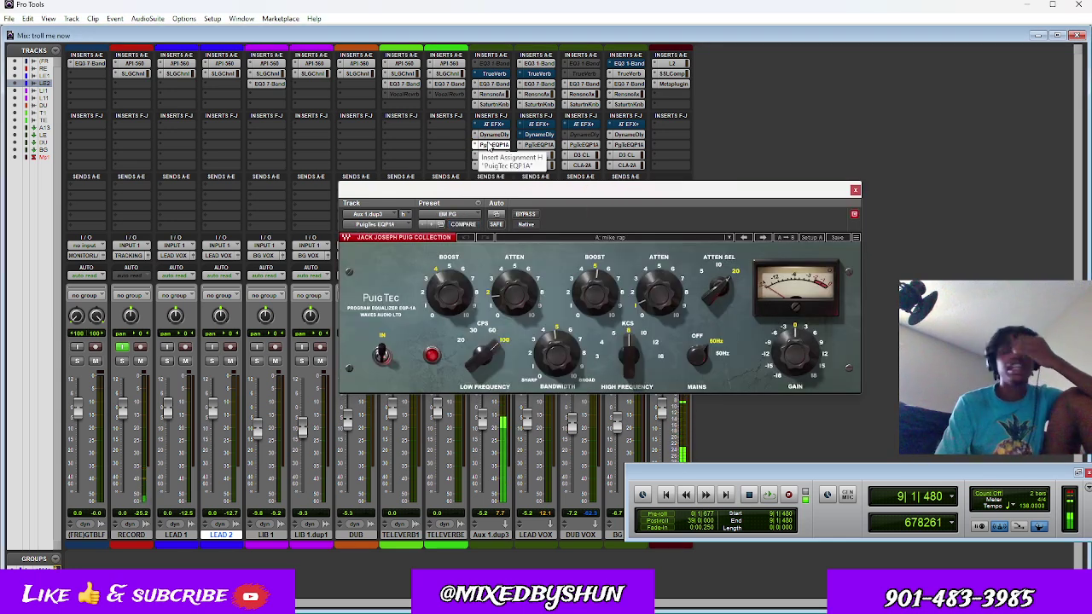
pyautogui.click(493, 145)
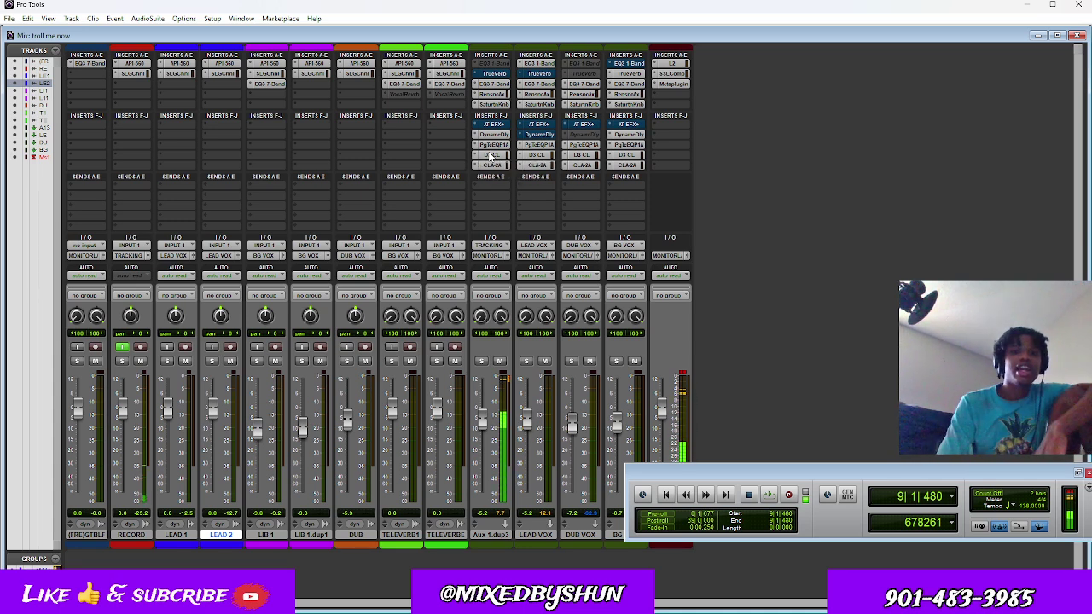
pyautogui.click(492, 155)
pyautogui.click(491, 155)
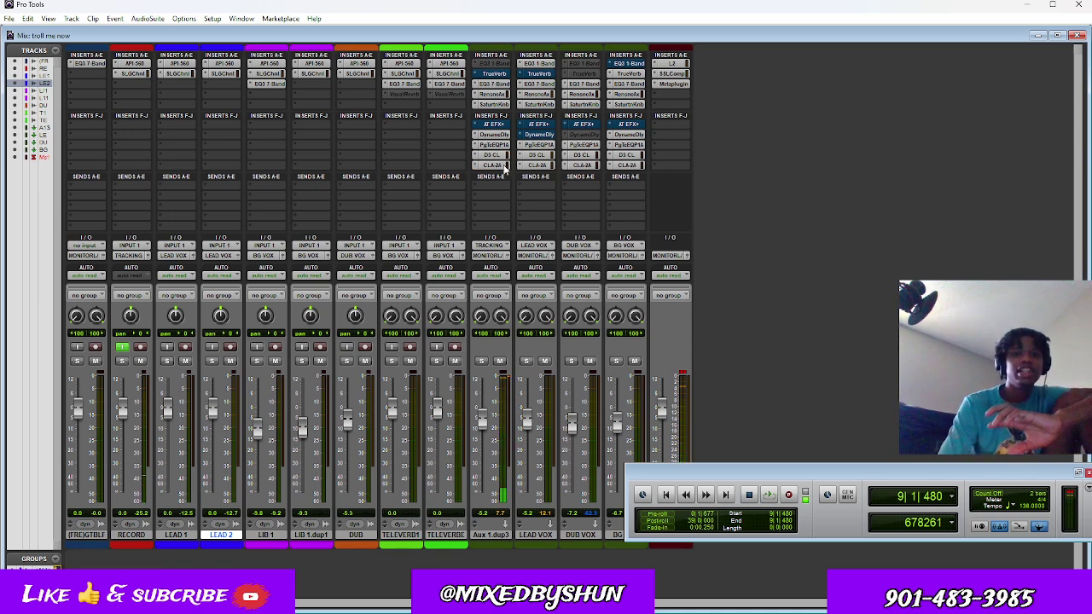
pyautogui.click(501, 165)
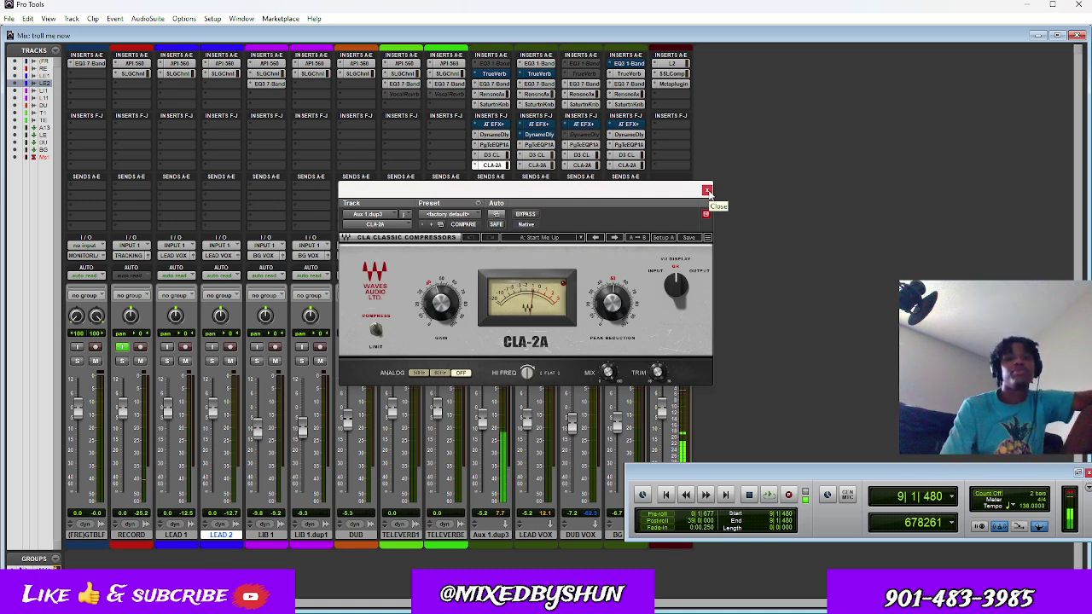
pyautogui.click(707, 190)
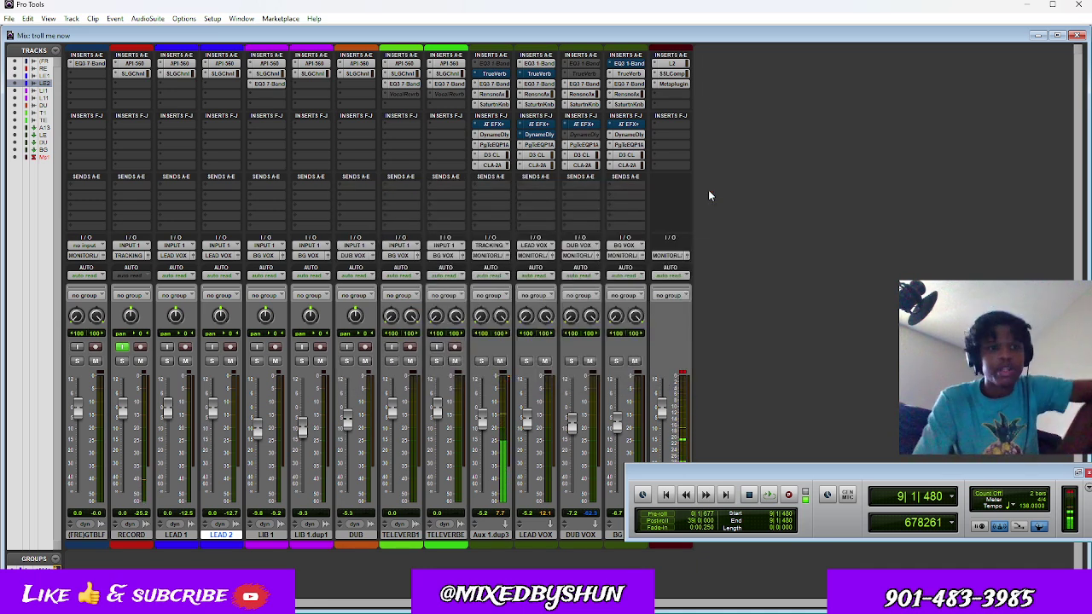
# Step: Check the EQ3 7-Band on the beat track, close it and return to the beat and vocal tracks in the Edit window
pyautogui.click(89, 65)
pyautogui.click(89, 66)
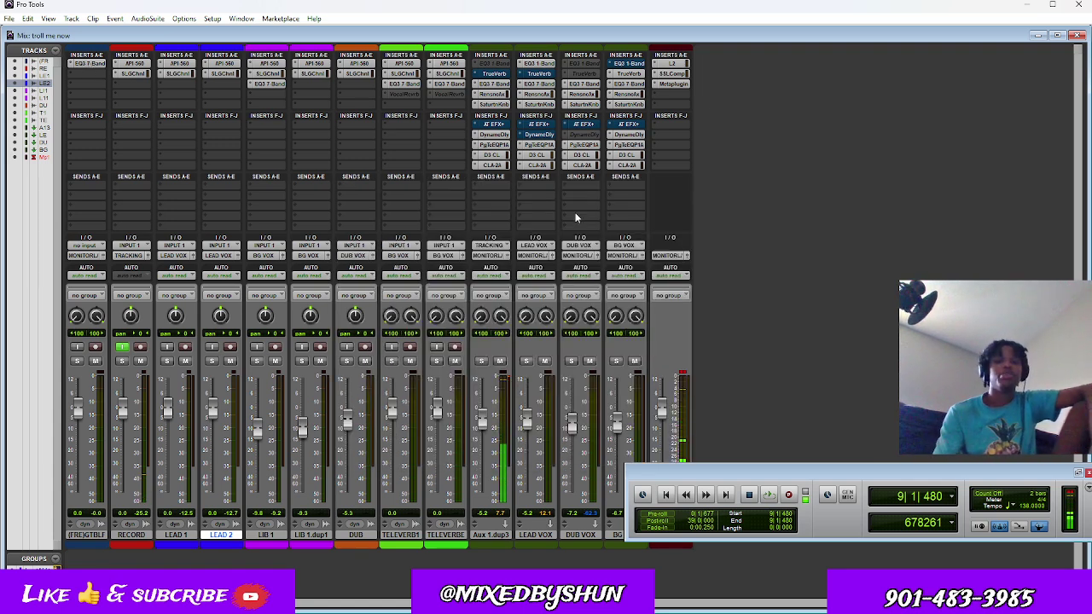
pyautogui.hotkey('ctrl', '=')
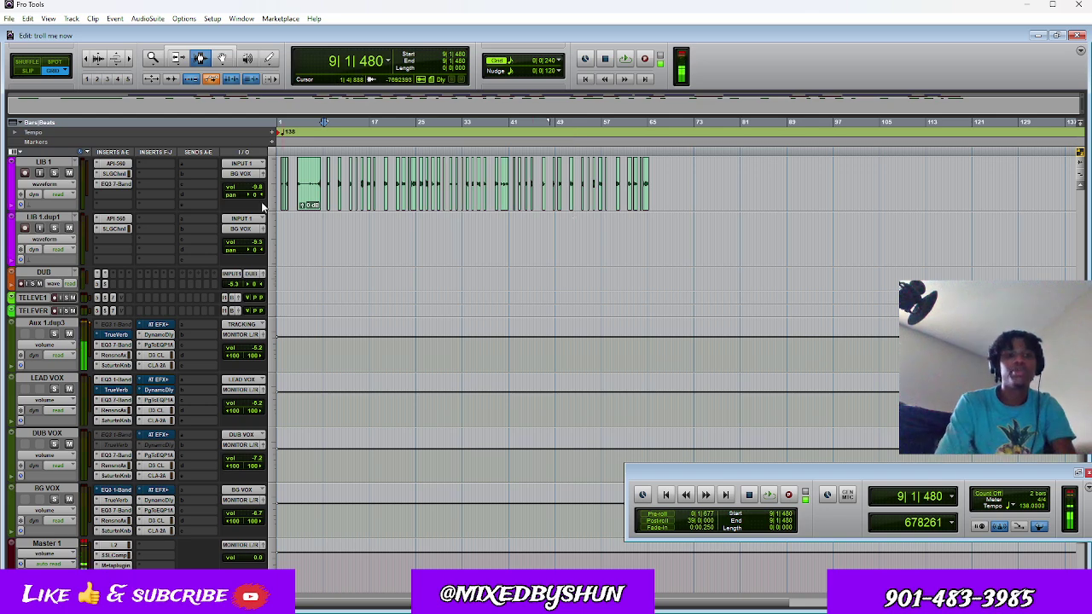
pyautogui.hotkey('shift', 'Return')
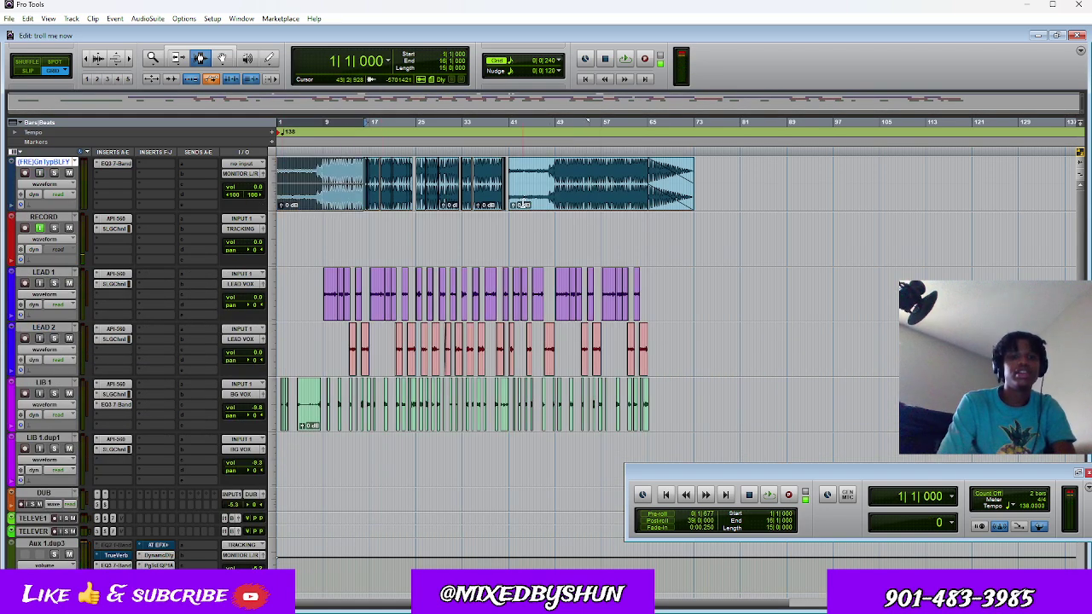
# Step: Inspect the beat track's edited clips across the song and place the edit cursor at 9|2|240
pyautogui.moveTo(647, 182); pyautogui.dragTo(694, 181)
pyautogui.click(514, 182)
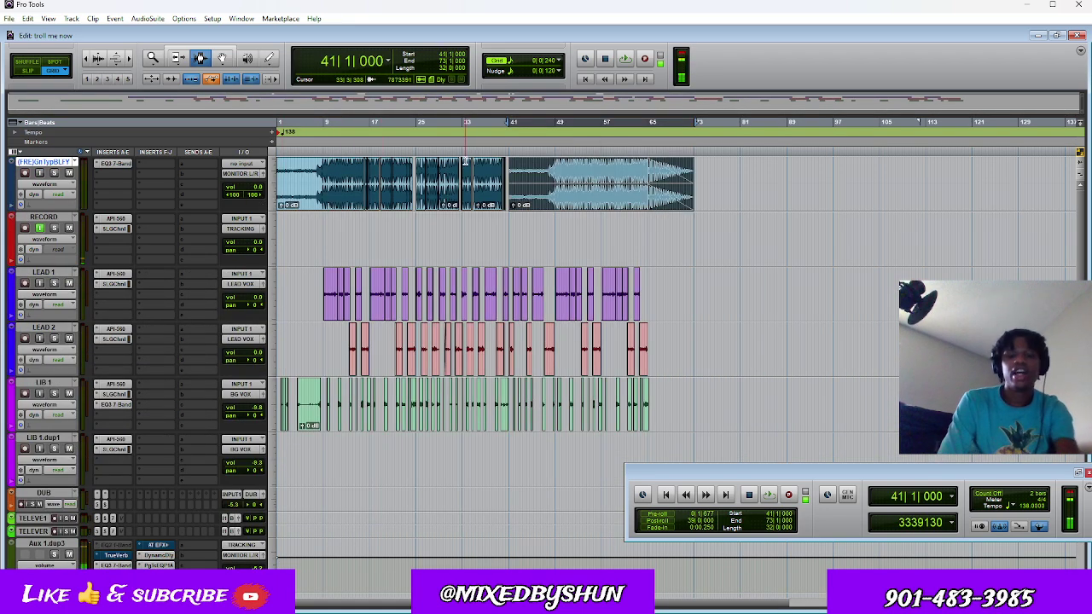
pyautogui.hotkey('ctrl', ']')
pyautogui.hotkey('ctrl', ']')
pyautogui.hotkey('ctrl', ']')
pyautogui.hotkey('ctrl', ']')
pyautogui.click(386, 175)
pyautogui.hotkey('ctrl', '[')
pyautogui.hotkey('ctrl', '[')
pyautogui.hotkey('ctrl', '[')
pyautogui.click(345, 201)
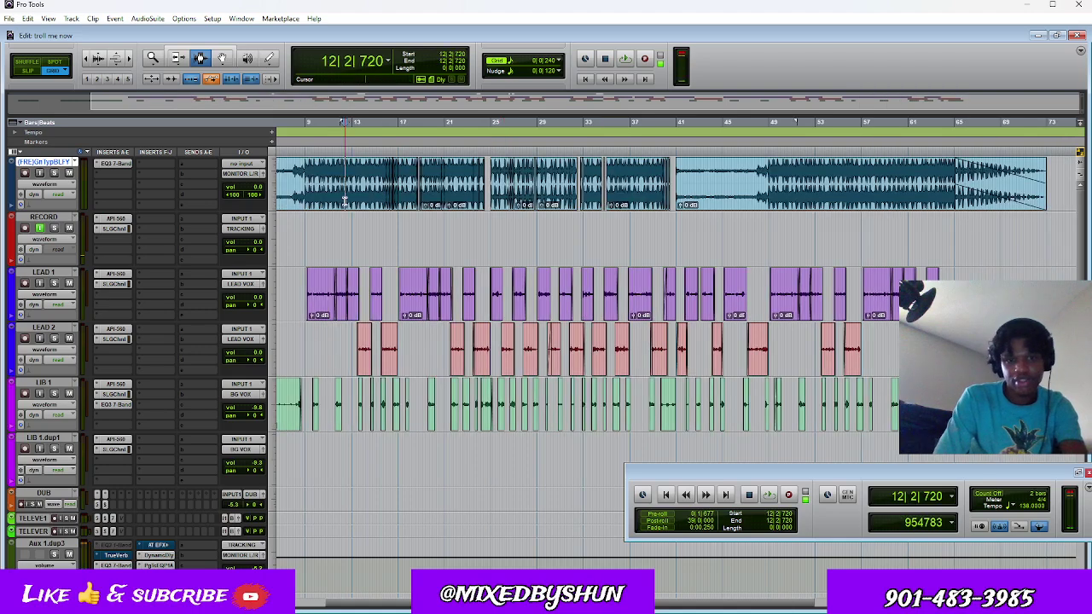
pyautogui.hotkey('ctrl', '[')
pyautogui.click(325, 201)
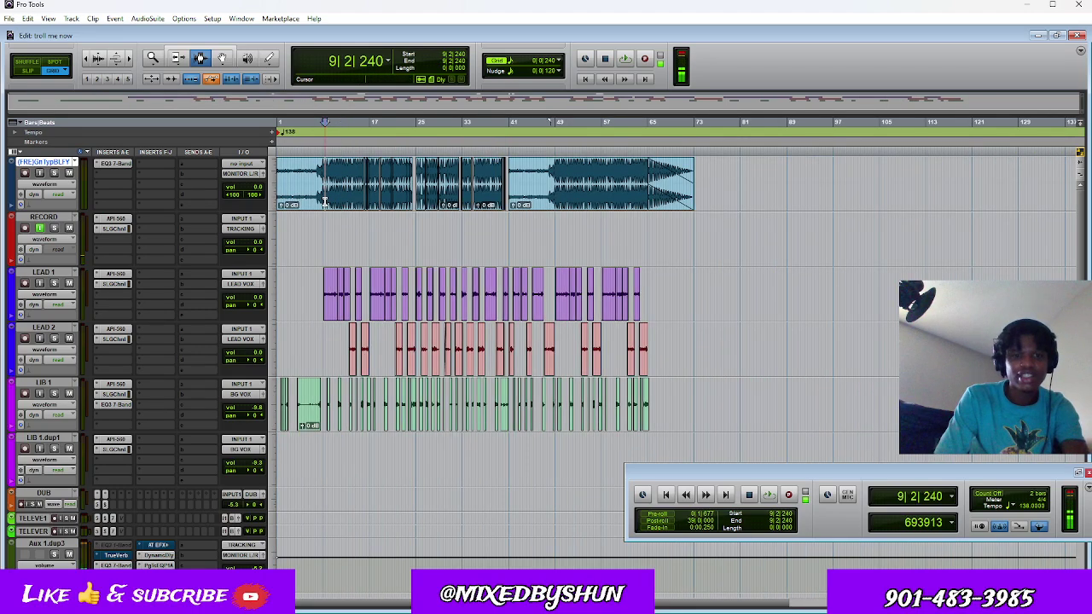
# Step: Examine the LEAD 1 and LIB 1 clips around bars 8 to 10 and place the edit cursor at 8|3|480 on LIB 1
pyautogui.hotkey('ctrl', ']')
pyautogui.hotkey('ctrl', ']')
pyautogui.hotkey('ctrl', ']')
pyautogui.hotkey('ctrl', ']')
pyautogui.hotkey('ctrl', ']')
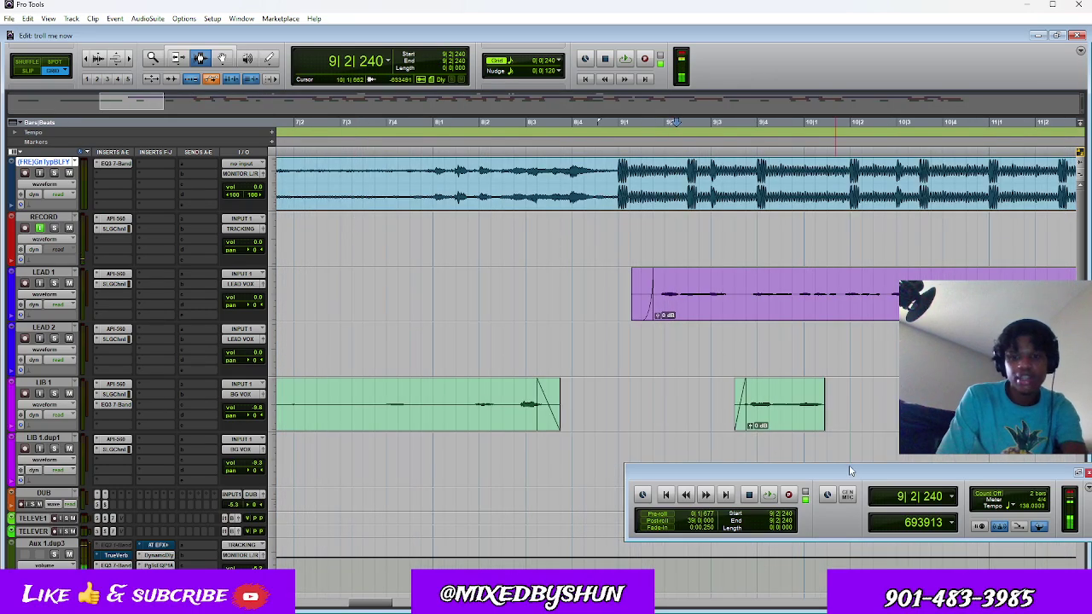
pyautogui.click(675, 365)
pyautogui.click(544, 413)
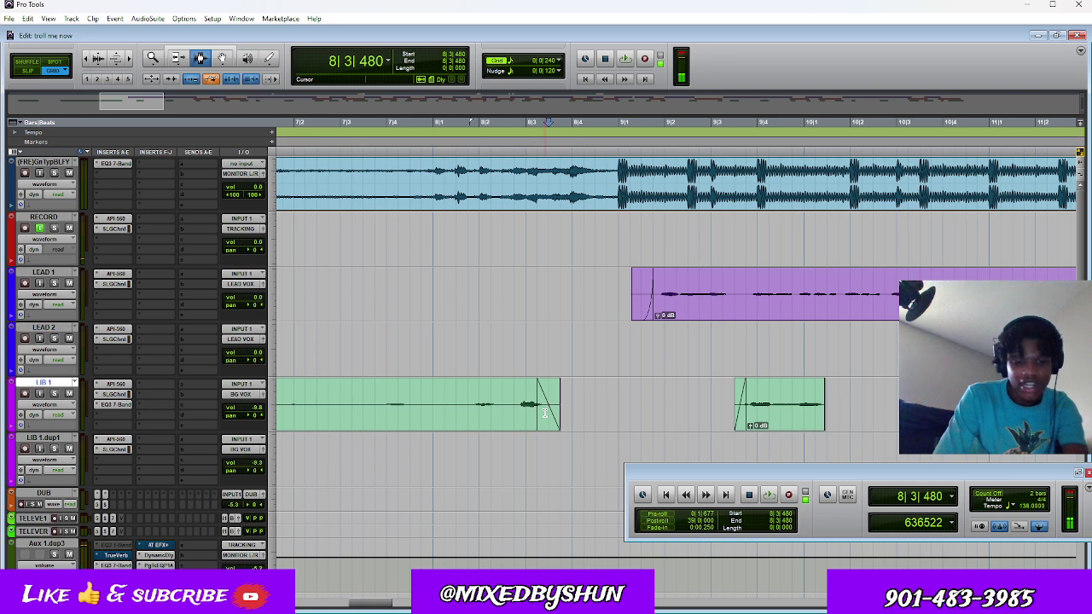
# Step: Look over the whole session layout, from the beat and vocal clips down to the aux tracks
pyautogui.hotkey('ctrl', '[')
pyautogui.hotkey('ctrl', '[')
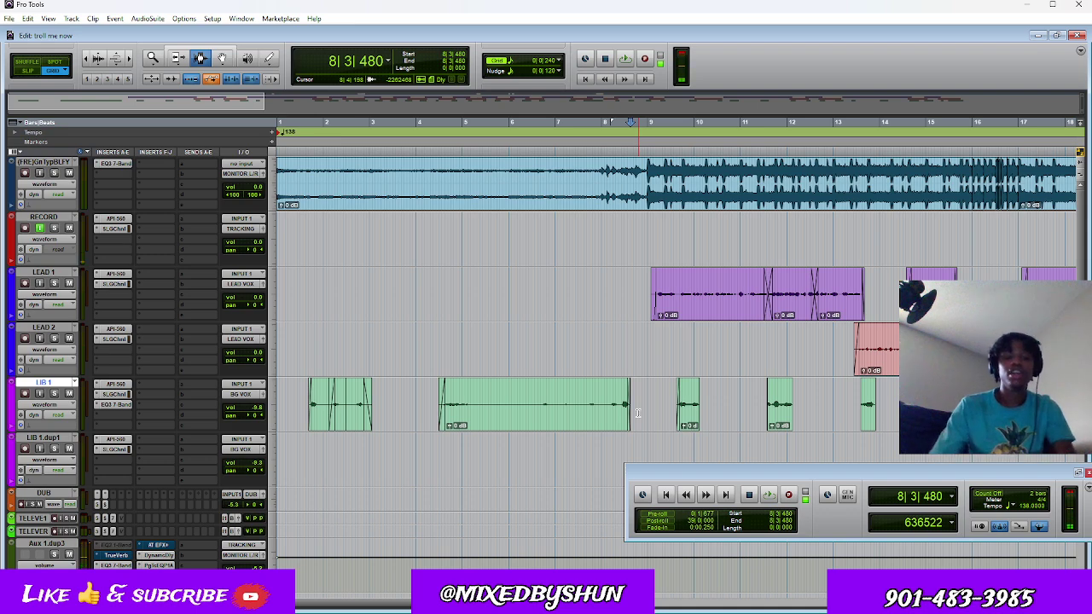
pyautogui.hotkey('ctrl', '[')
pyautogui.hotkey('ctrl', '[')
pyautogui.scroll(-3, 637, 413)
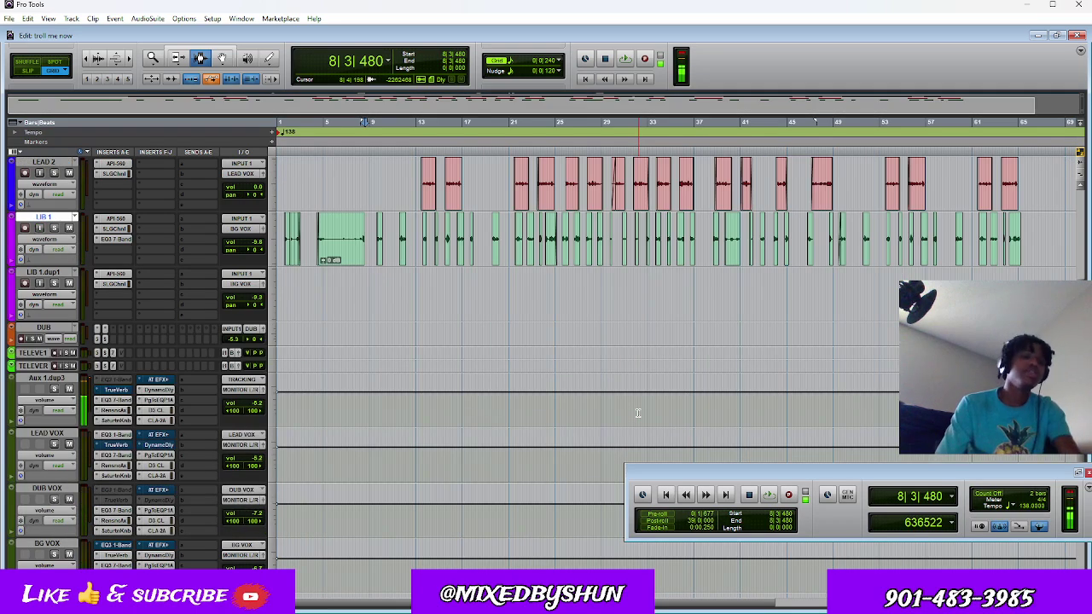
pyautogui.scroll(-3, 637, 412)
pyautogui.scroll(6, 358, 469)
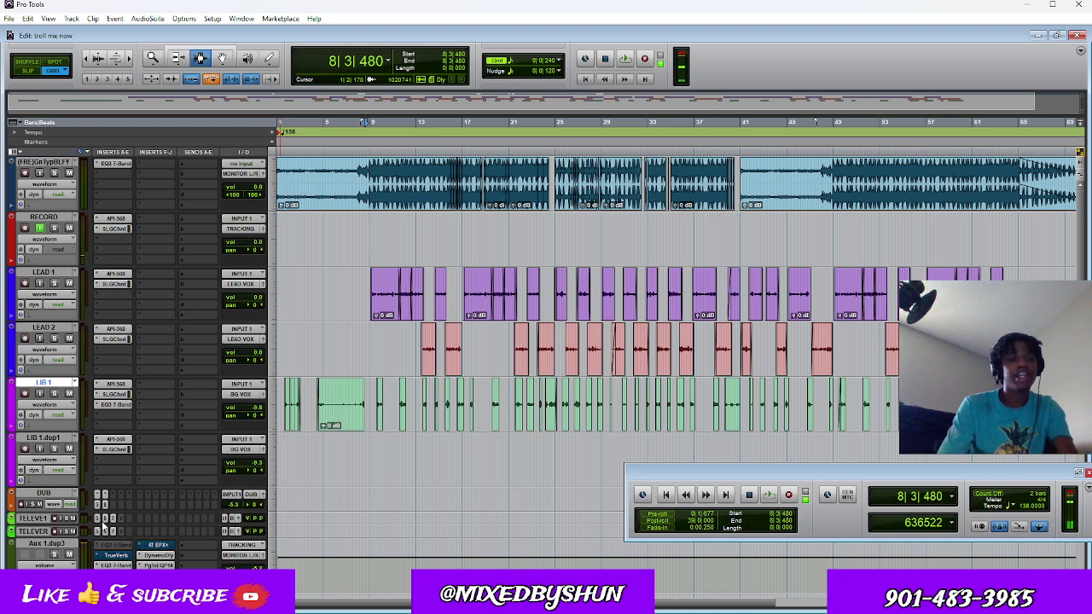
# Step: Activate the Vocal Reverb on TELE VERB EFX 1 to view its settings, make it inactive again and close the plug-in
pyautogui.click(104, 520)
pyautogui.click(117, 521)
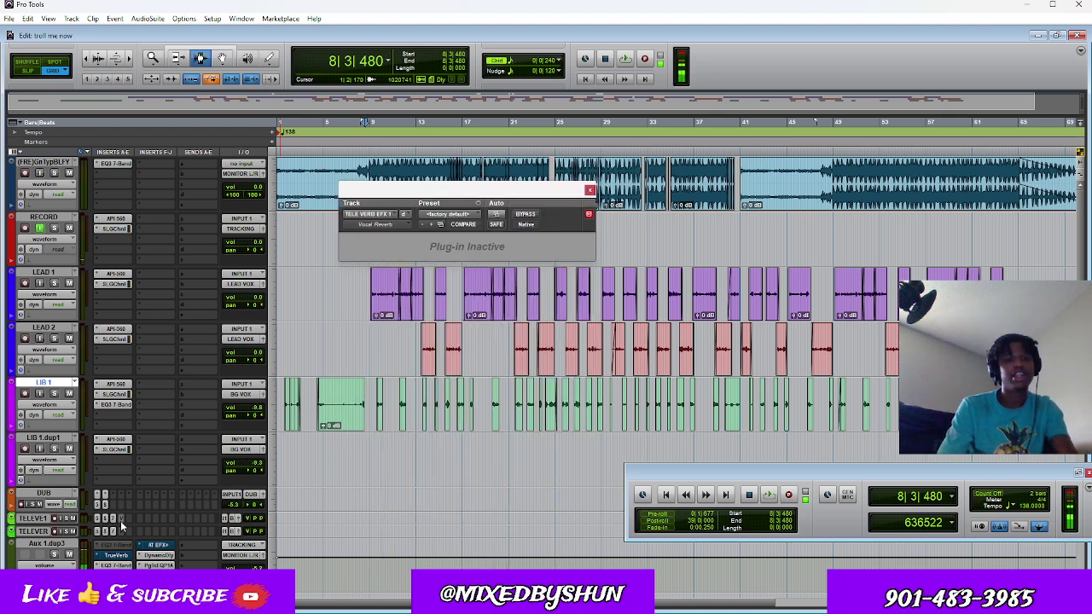
pyautogui.rightClick(122, 525)
pyautogui.click(151, 532)
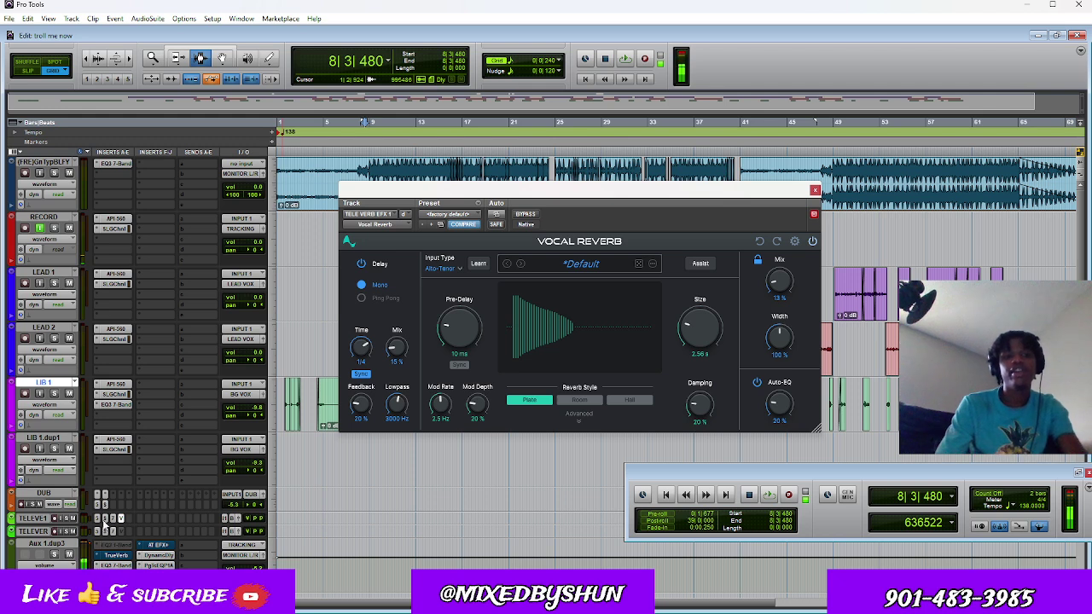
pyautogui.rightClick(120, 518)
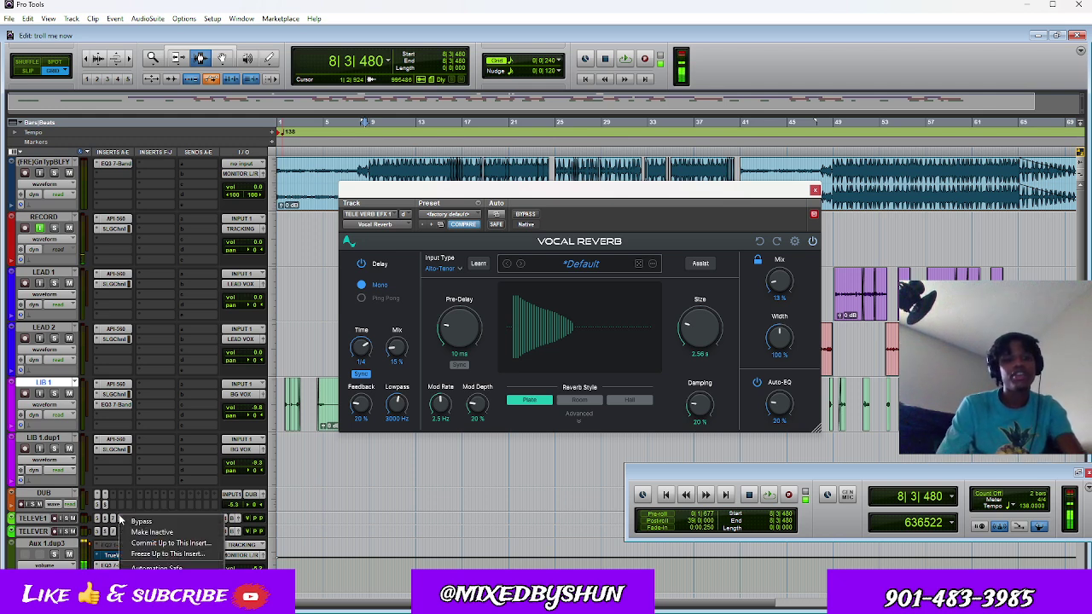
pyautogui.click(148, 531)
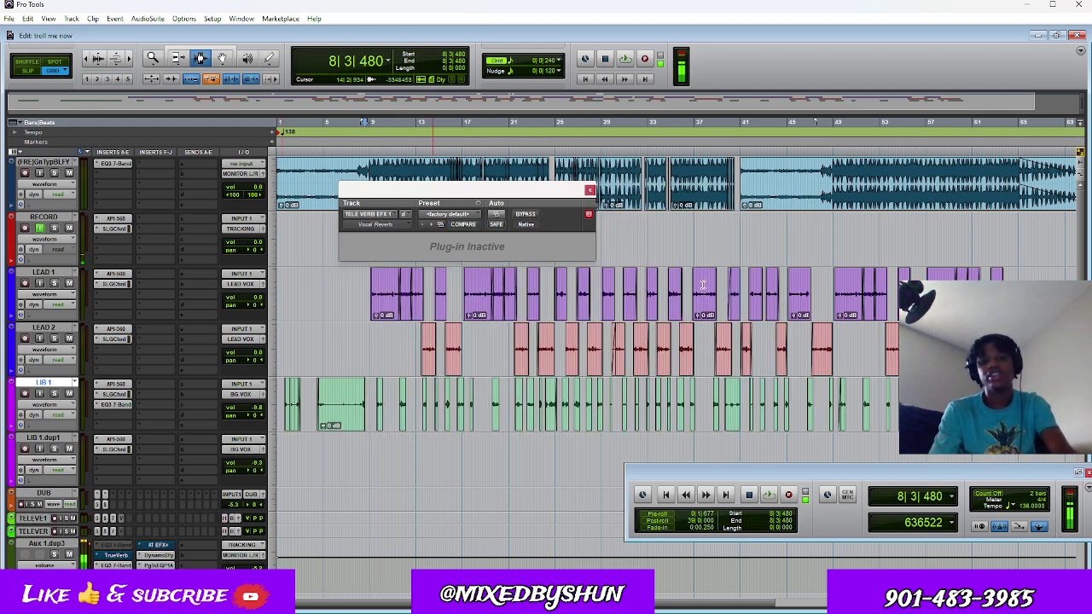
pyautogui.click(589, 190)
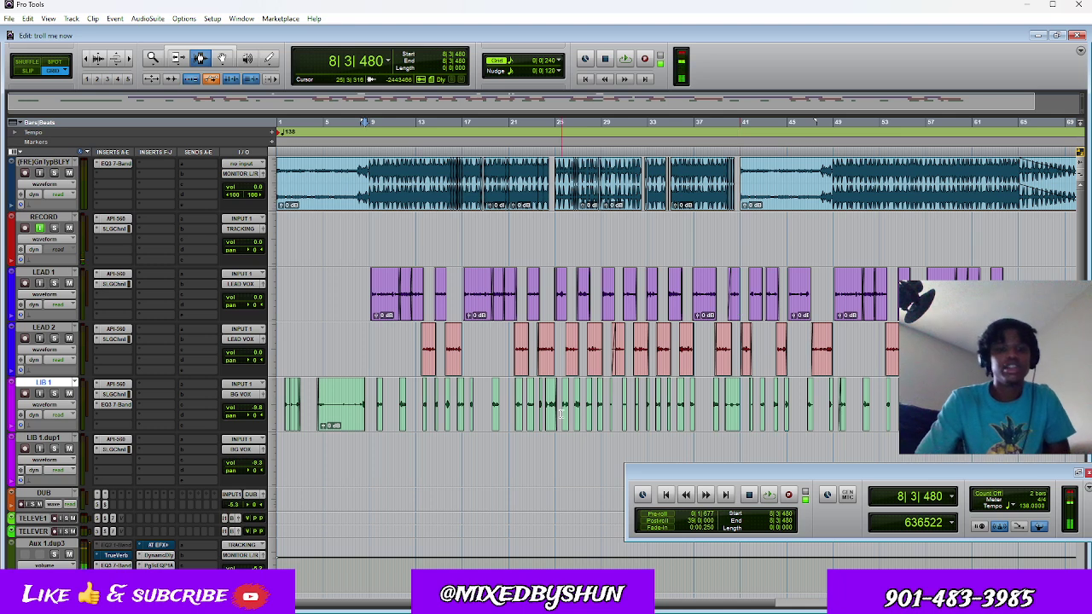
# Step: Play the song from 8|2|720 and mute the RECORD track while listening to the vocals around bars 9 to 12
pyautogui.click(375, 256)
pyautogui.press('space')
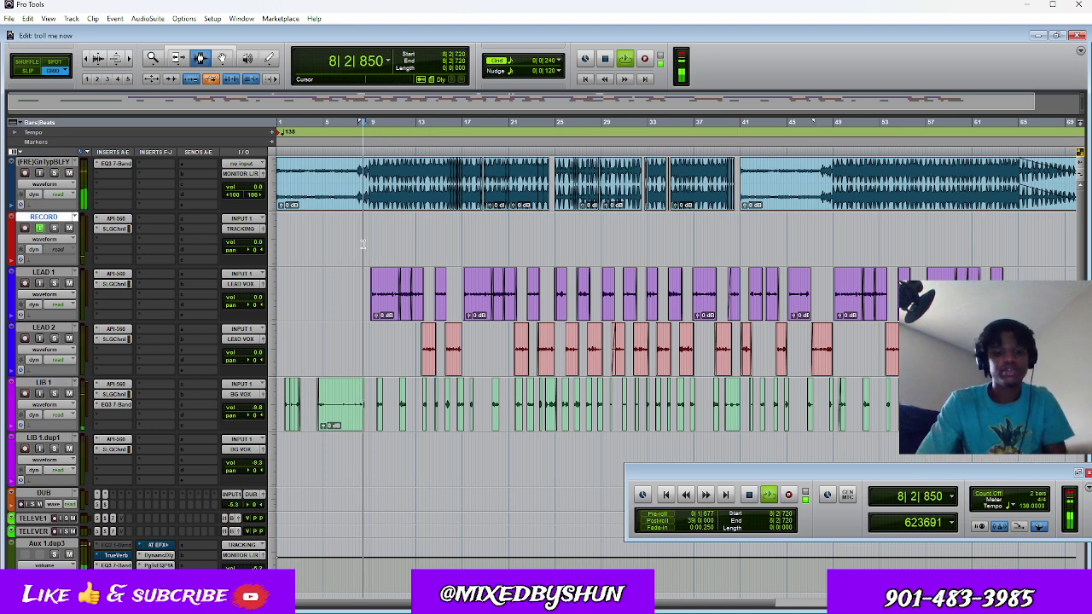
pyautogui.hotkey('ctrl', ']')
pyautogui.hotkey('ctrl', ']')
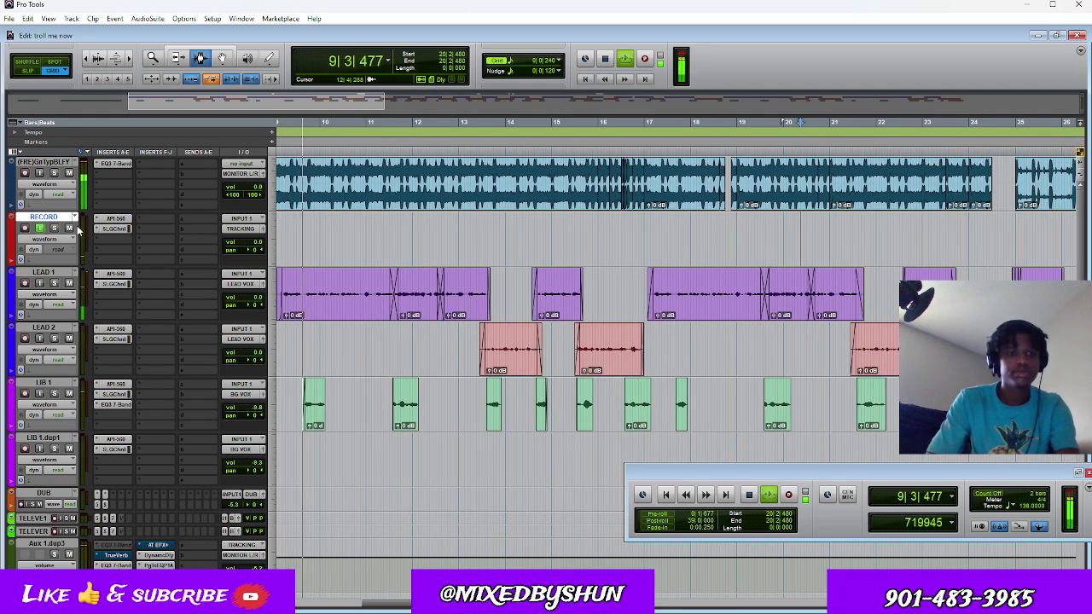
pyautogui.hotkey('ctrl', ']')
pyautogui.hotkey('ctrl', ']')
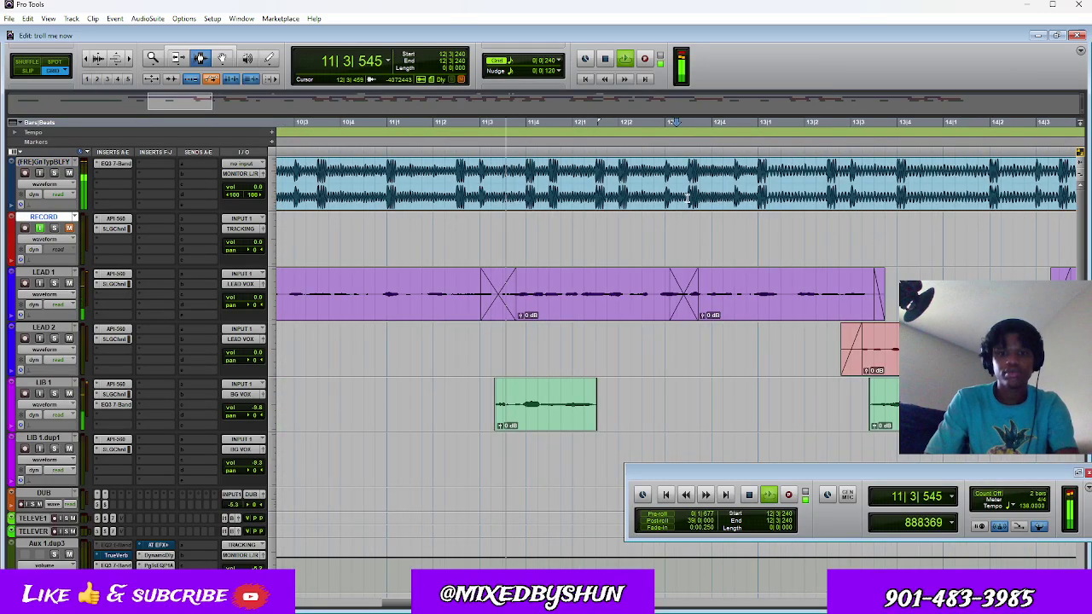
# Step: Chop and duplicate a short slice of the beat around 11|3|000 as a stutter, and audition the edit from 11|1|480
pyautogui.click(440, 196)
pyautogui.press('space')
pyautogui.click(486, 196)
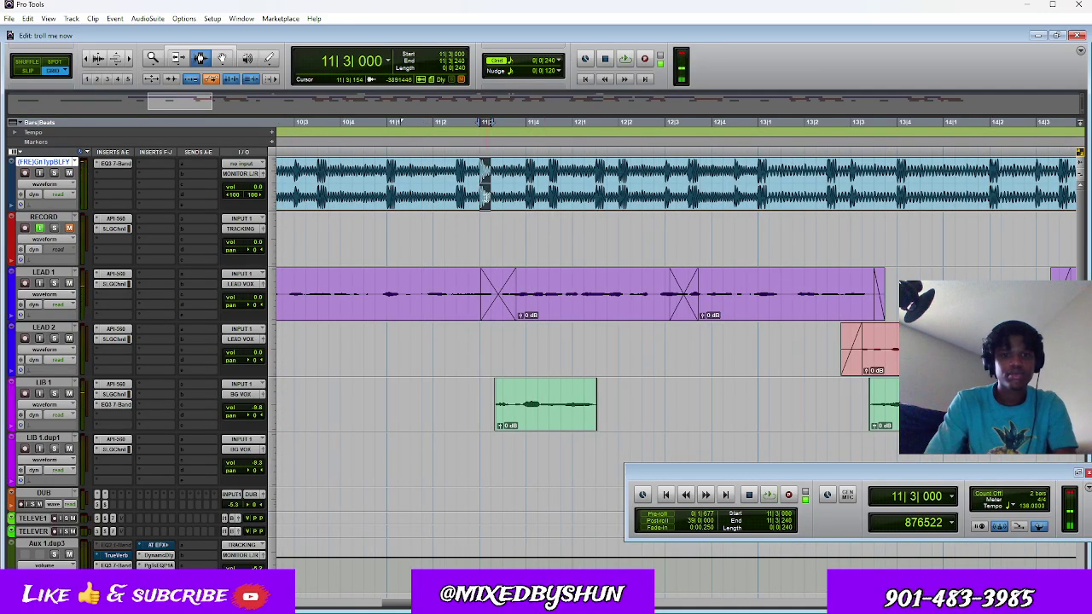
pyautogui.moveTo(503, 196); pyautogui.dragTo(515, 196)
pyautogui.press('space')
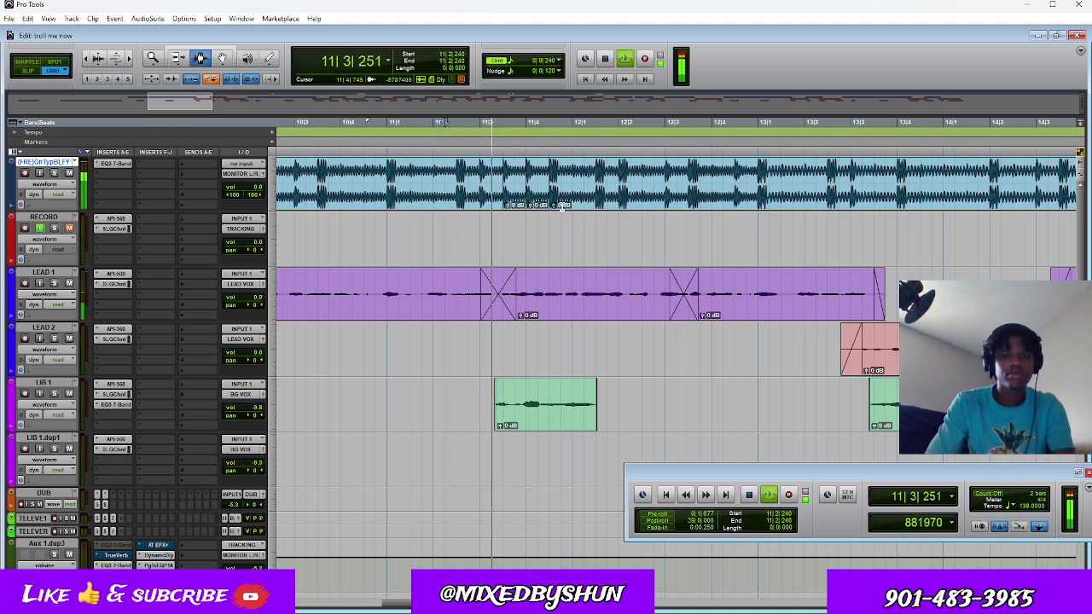
pyautogui.click(468, 194)
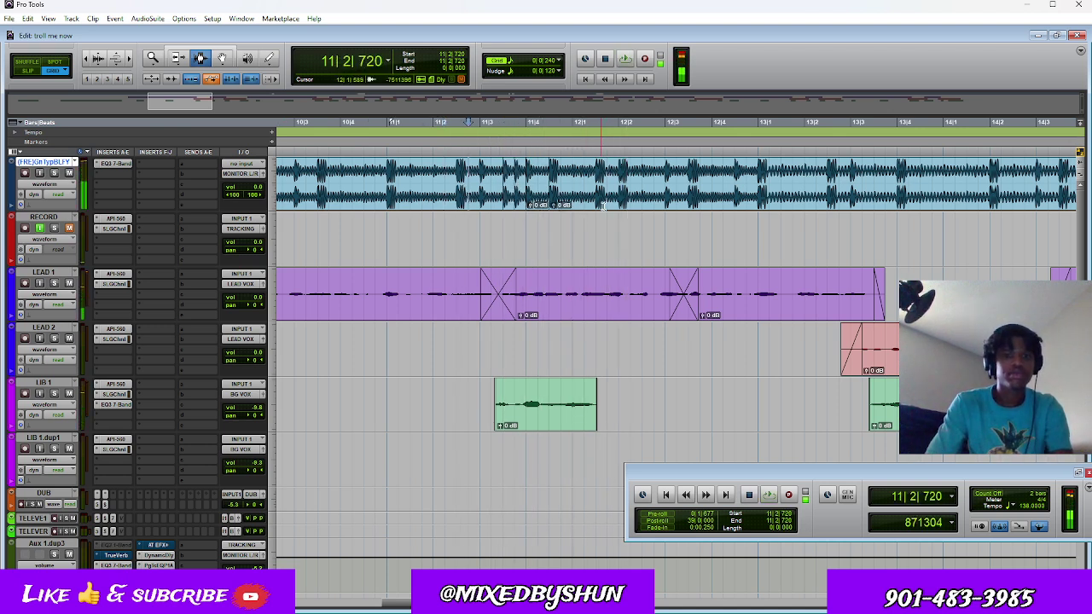
pyautogui.click(410, 209)
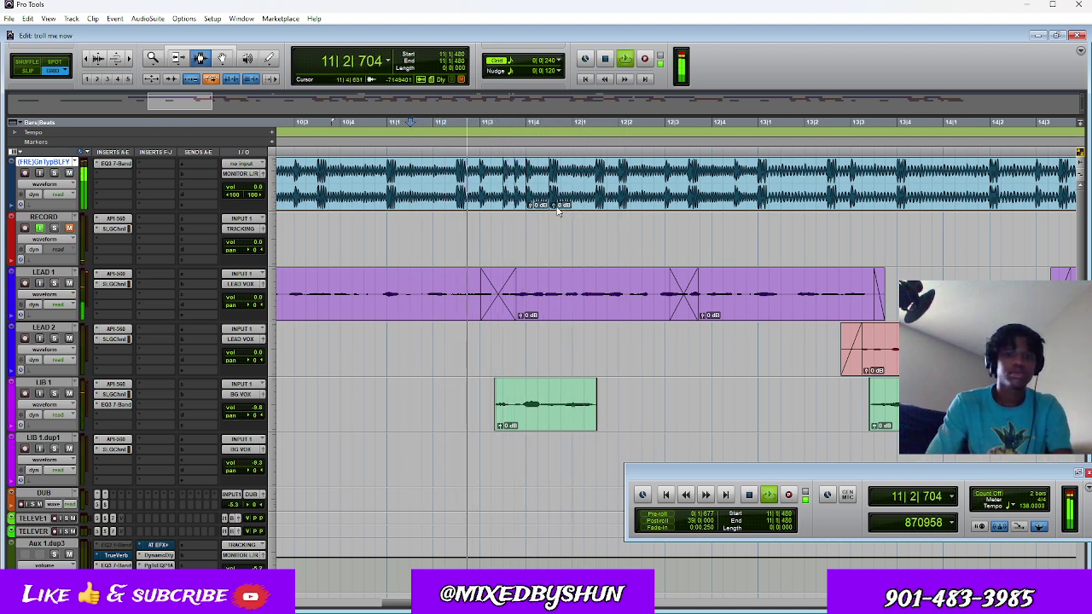
# Step: Duplicate the one-beat section of the beat track from 12|3|000 to 12|4|000 and place the edit cursor at 11|4|000
pyautogui.press('space')
pyautogui.click(691, 196)
pyautogui.moveTo(663, 196); pyautogui.dragTo(707, 198)
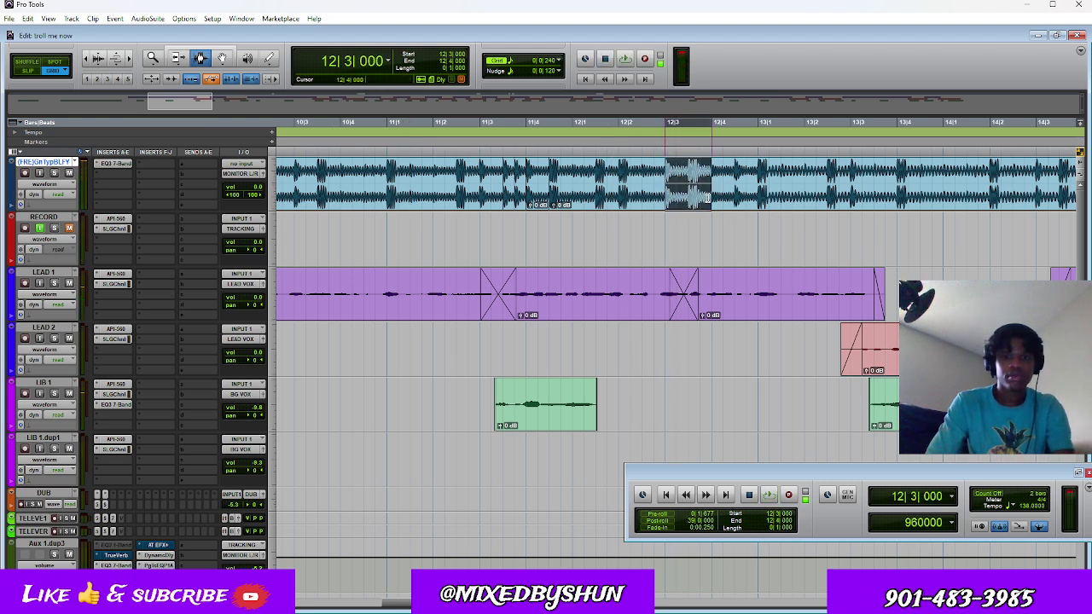
pyautogui.click(526, 190)
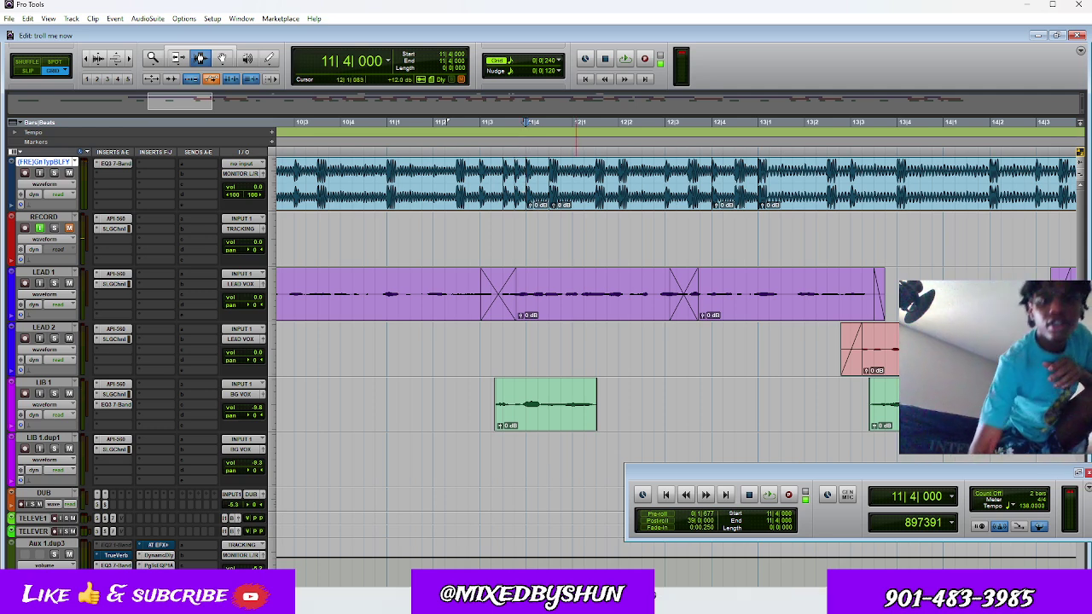
# Step: Switch to OBS to check the recording, minimize it and play the song in Pro Tools from 1|1|000
pyautogui.hotkey('alt', 'Tab')
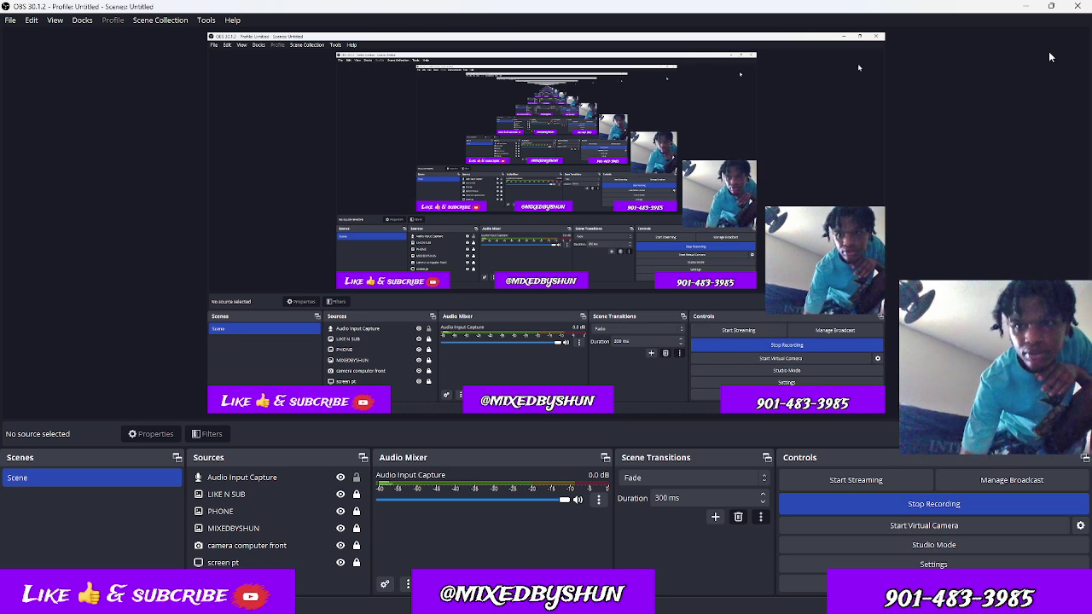
pyautogui.click(1028, 8)
pyautogui.click(587, 78)
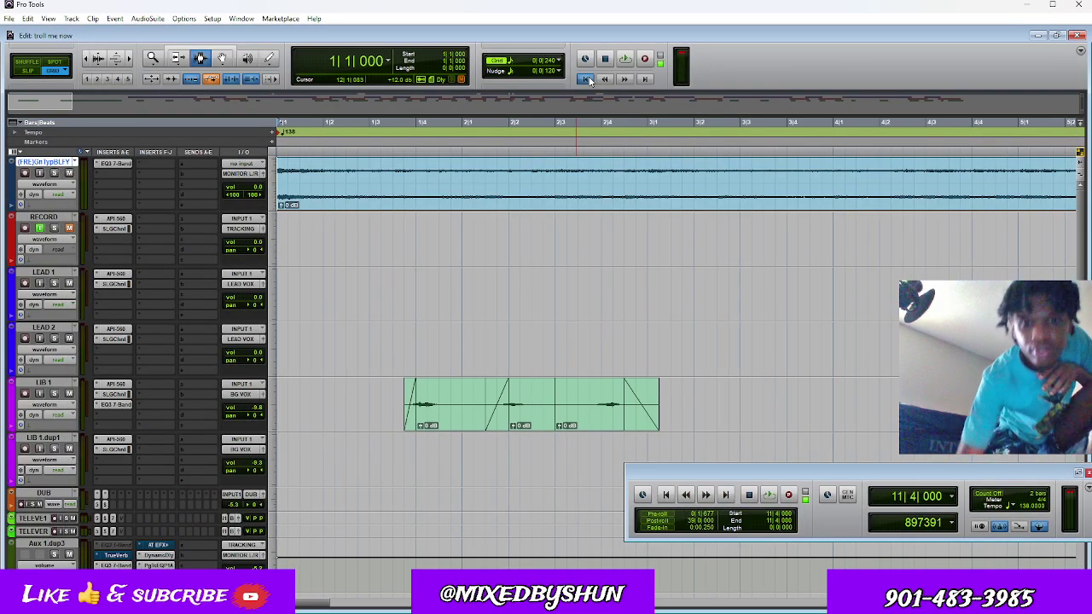
pyautogui.press('space')
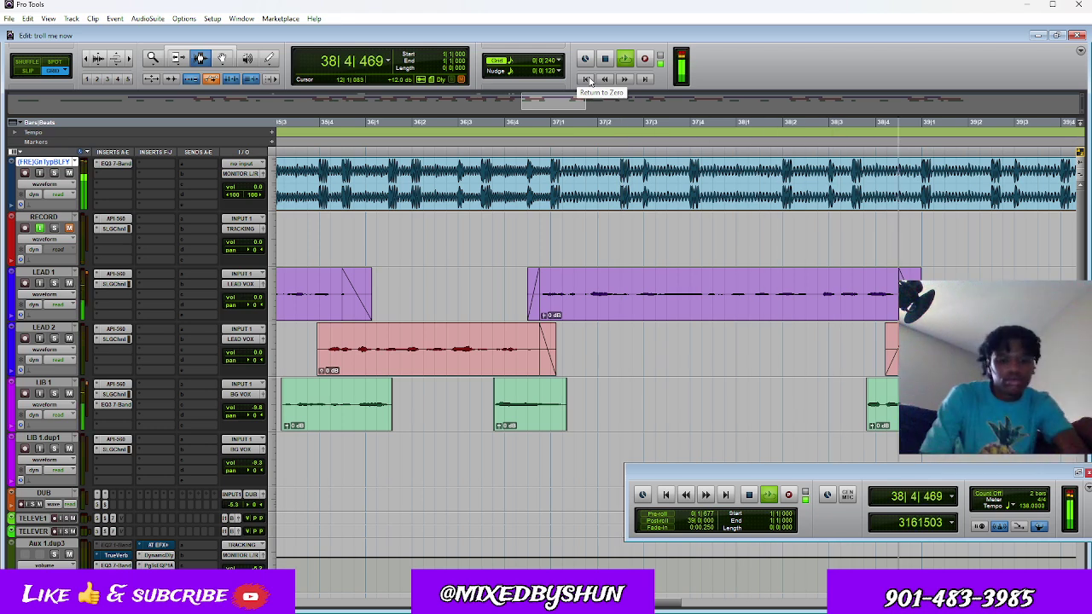
# Step: Trim the end of the LEAD 1 clip before bar 41 by clearing the range 40|4|720 to 41|1|480
pyautogui.hotkey('ctrl', '[')
pyautogui.hotkey('ctrl', '[')
pyautogui.hotkey('ctrl', '[')
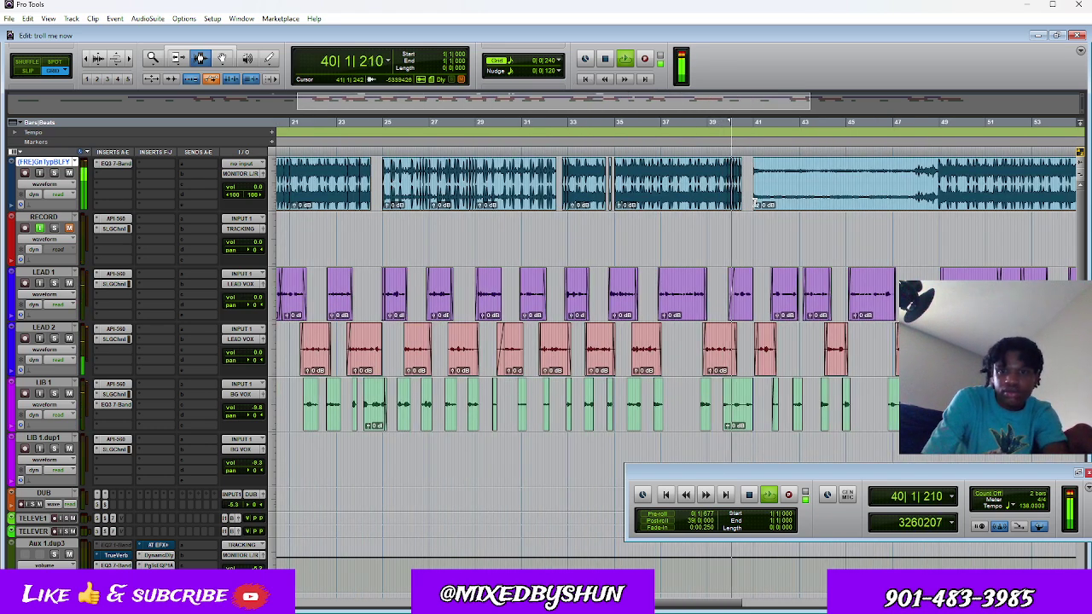
pyautogui.hotkey('ctrl', ']')
pyautogui.hotkey('ctrl', ']')
pyautogui.hotkey('ctrl', ']')
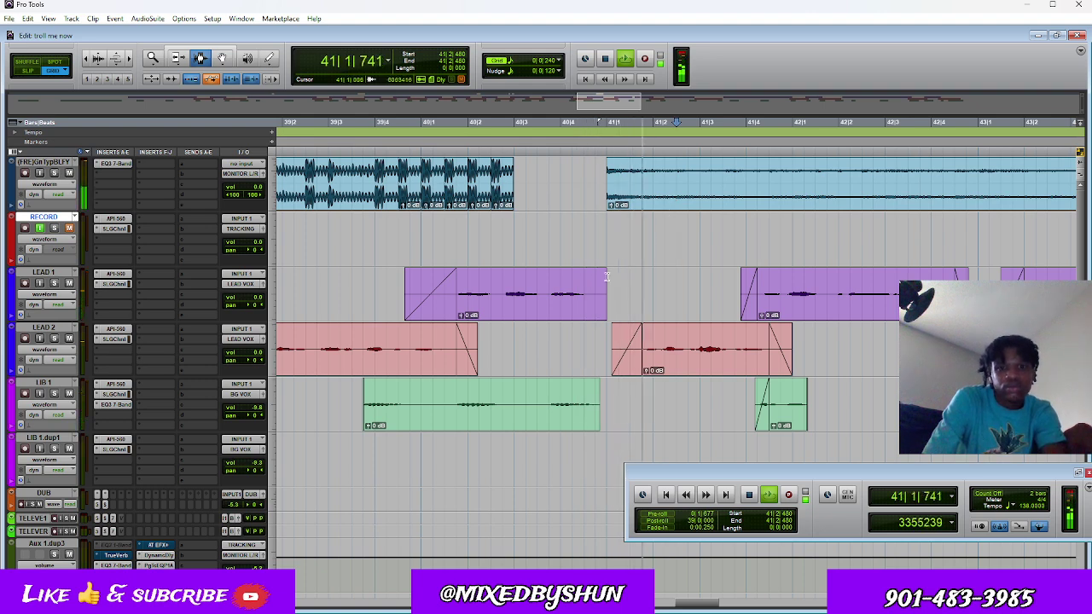
pyautogui.moveTo(592, 290); pyautogui.dragTo(633, 290)
# Step: Trim the ends of the LEAD 2 and LIB 1 clips around 45|1 during playback
pyautogui.hotkey('ctrl', '[')
pyautogui.hotkey('ctrl', '[')
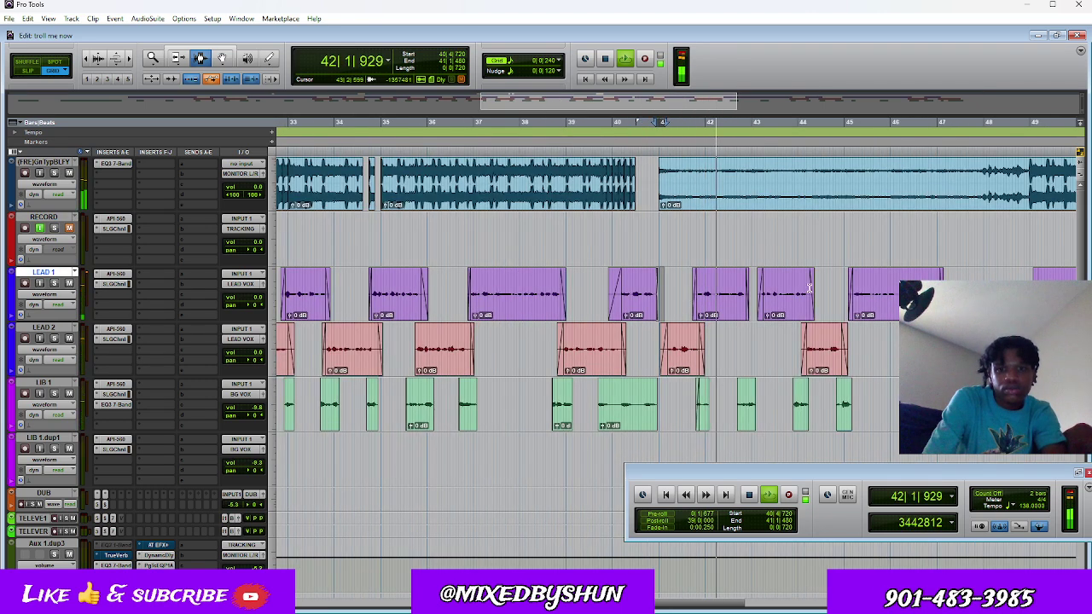
pyautogui.hotkey('ctrl', '[')
pyautogui.hotkey('ctrl', ']')
pyautogui.hotkey('ctrl', ']')
pyautogui.hotkey('ctrl', ']')
pyautogui.click(731, 331)
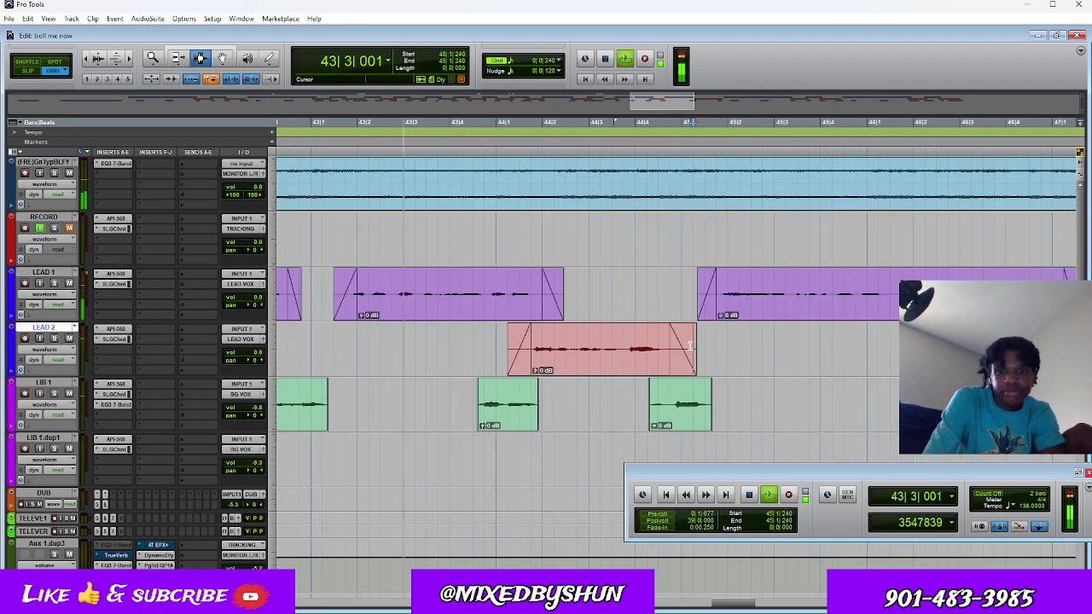
pyautogui.moveTo(708, 395); pyautogui.dragTo(740, 396)
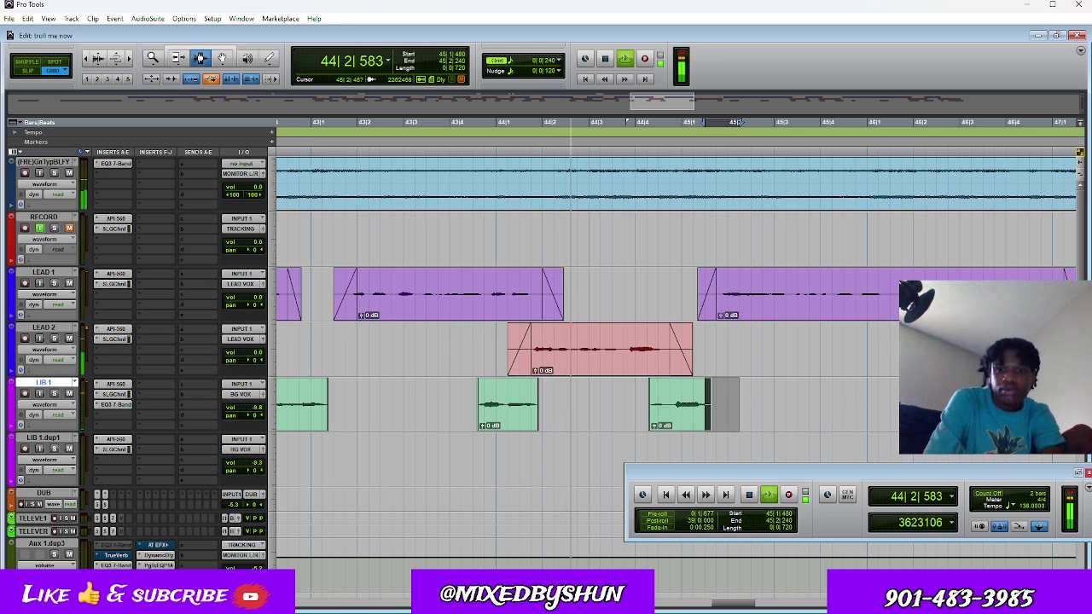
# Step: Clear the tails of the LIB 1 clips around bars 47 and 49
pyautogui.hotkey('ctrl', '[')
pyautogui.hotkey('ctrl', '[')
pyautogui.hotkey('ctrl', ']')
pyautogui.moveTo(636, 401); pyautogui.dragTo(676, 416)
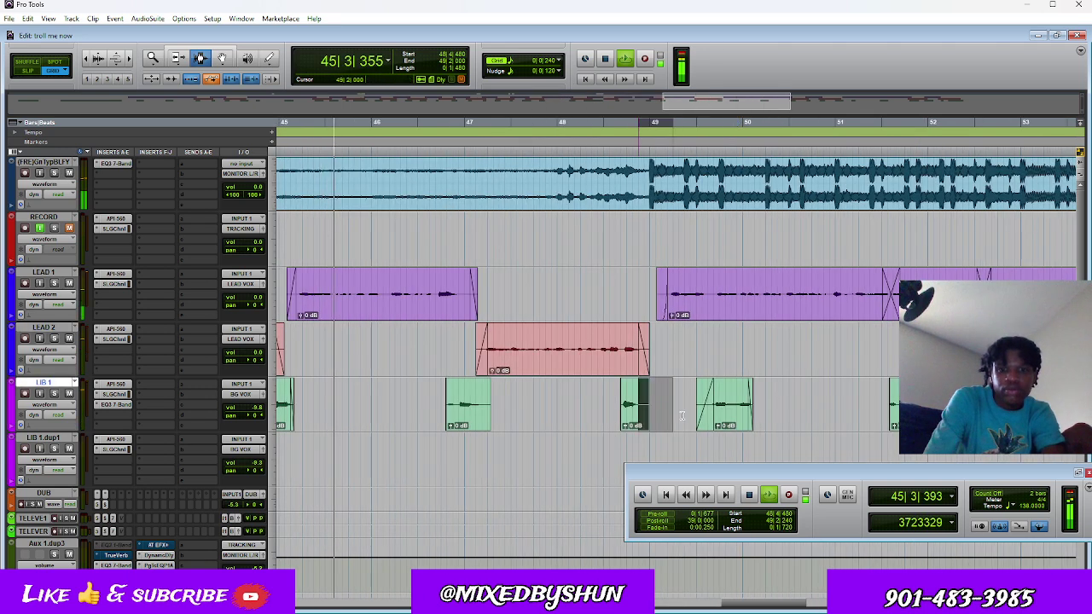
pyautogui.hotkey('ctrl', '[')
pyautogui.moveTo(579, 416); pyautogui.dragTo(604, 416)
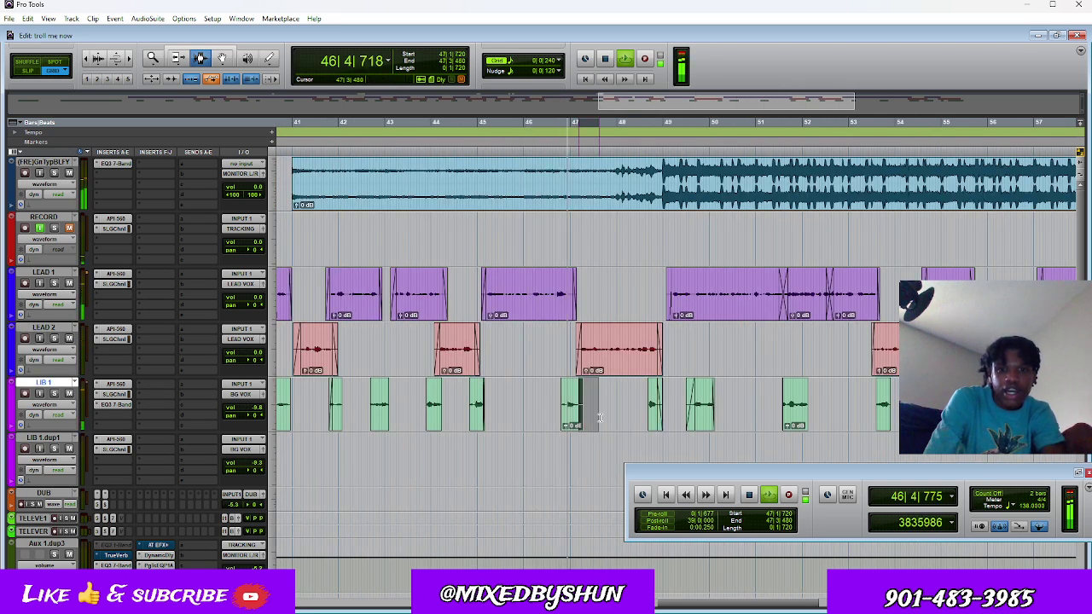
# Step: Clean up the ends of the LIB 1 clips between bars 52 and 56
pyautogui.hotkey('ctrl', ']')
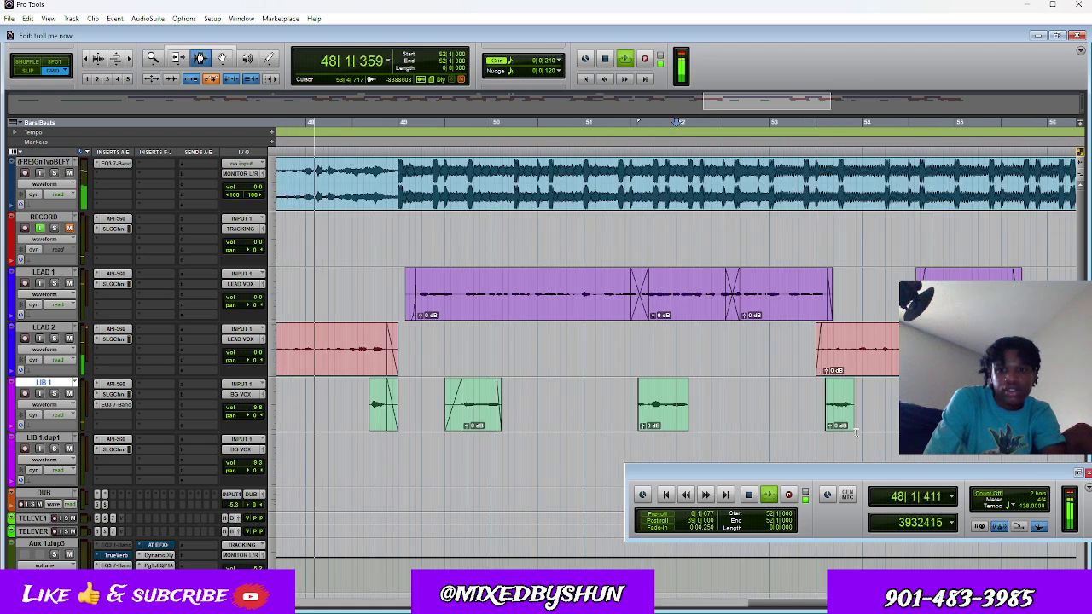
pyautogui.moveTo(849, 403); pyautogui.dragTo(885, 402)
pyautogui.moveTo(688, 404); pyautogui.dragTo(721, 403)
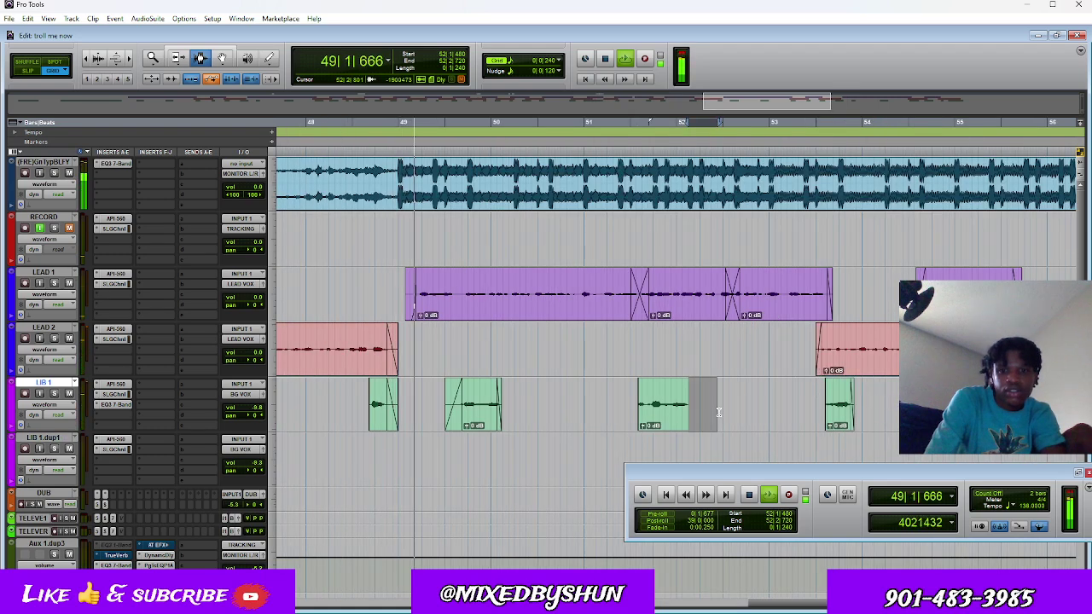
pyautogui.moveTo(944, 402); pyautogui.dragTo(973, 403)
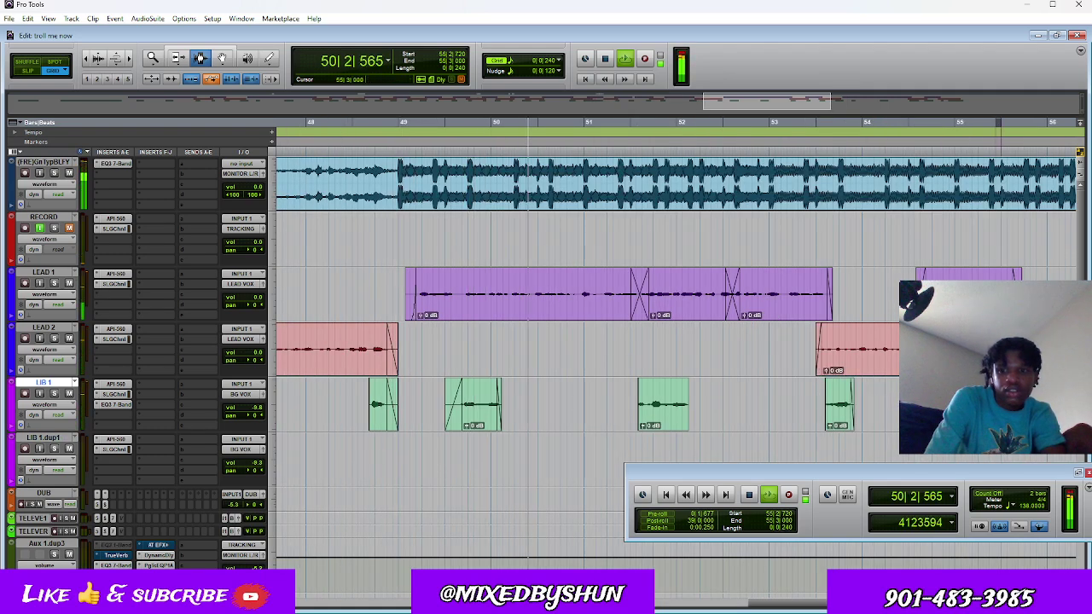
pyautogui.moveTo(1039, 403); pyautogui.dragTo(1063, 403)
# Step: Trim the tail of the LIB 1 clip at 60|1|480, clearing the range up to 60|2|720
pyautogui.press('r')
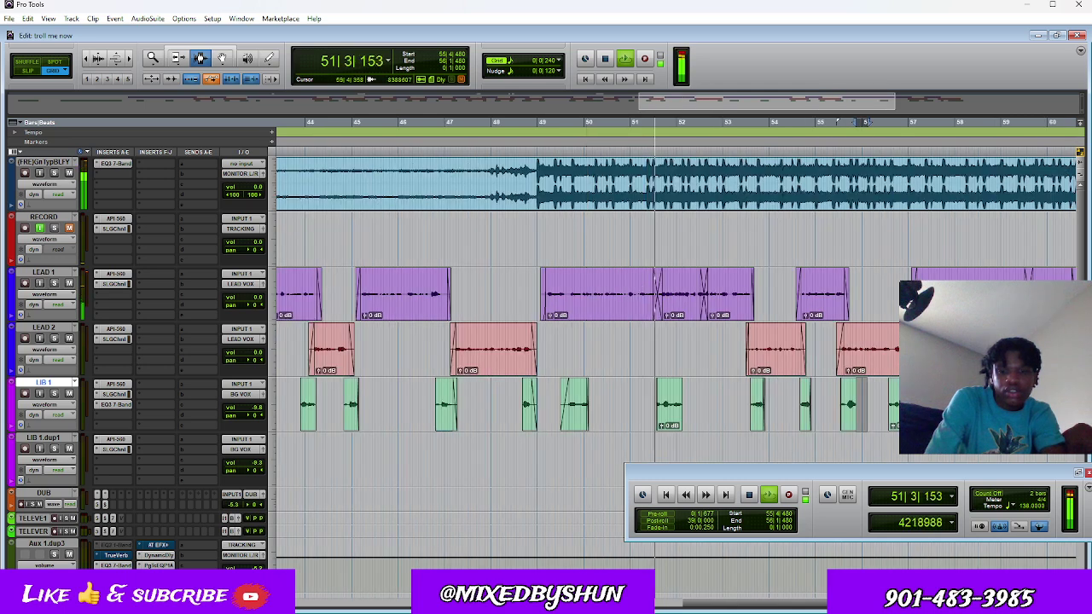
pyautogui.press('r')
pyautogui.press('t')
pyautogui.press('t')
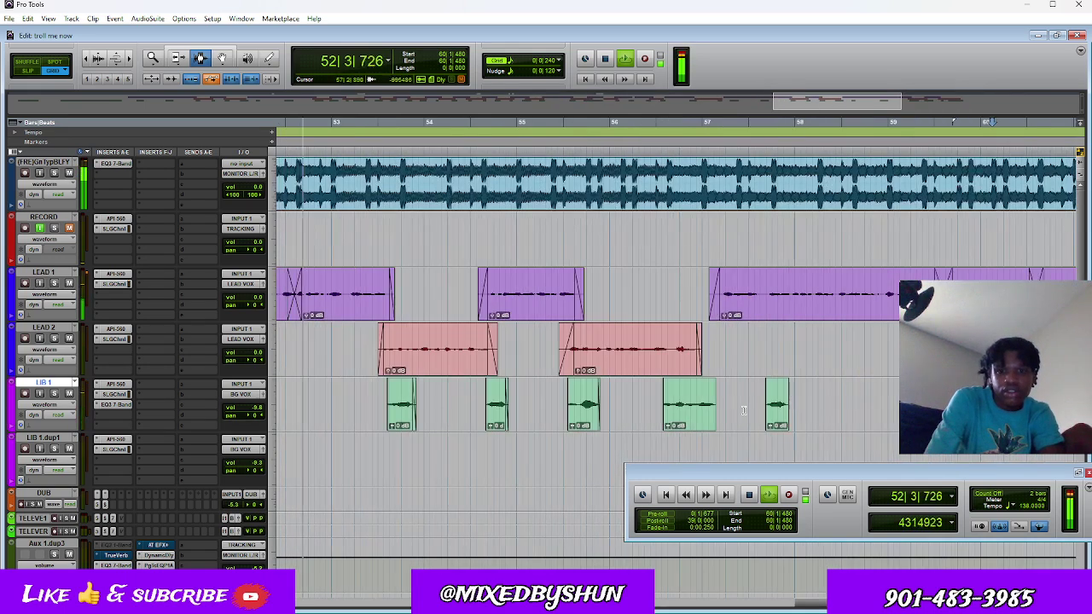
pyautogui.moveTo(779, 409); pyautogui.dragTo(829, 410)
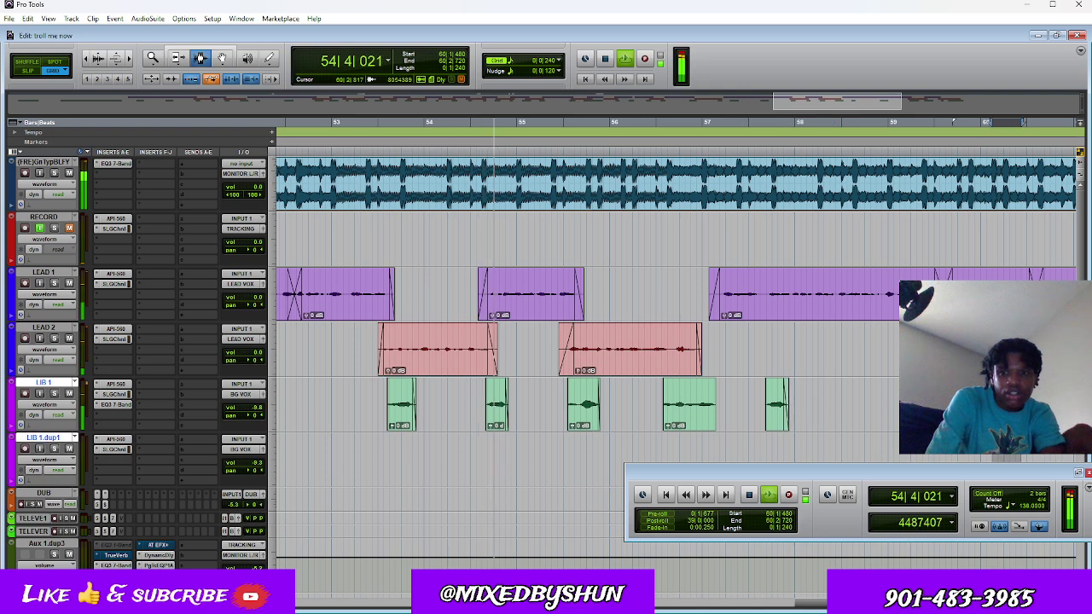
# Step: Trim the tails of the last LIB 1 clips at 63|1|480 and 65|1|480
pyautogui.press('r')
pyautogui.press('r')
pyautogui.press('t')
pyautogui.press('t')
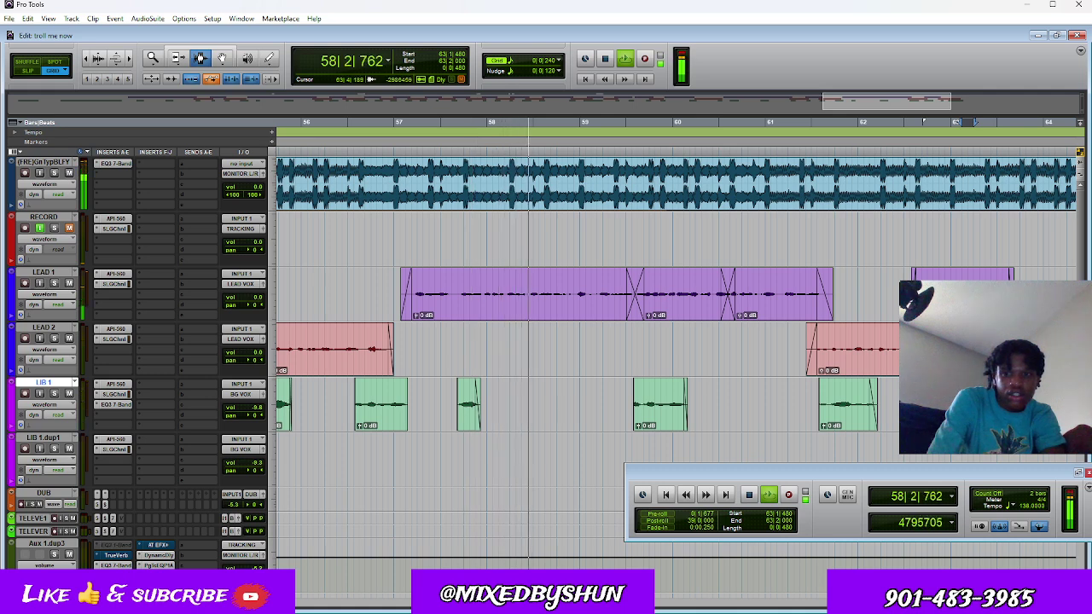
pyautogui.press('r')
pyautogui.press('t')
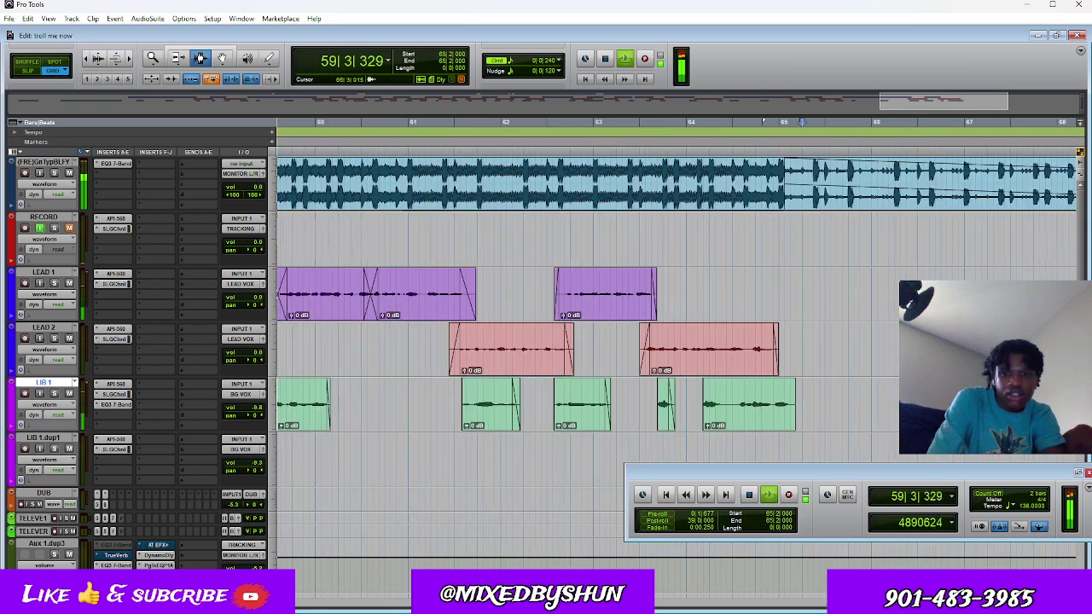
pyautogui.moveTo(795, 401); pyautogui.dragTo(870, 401)
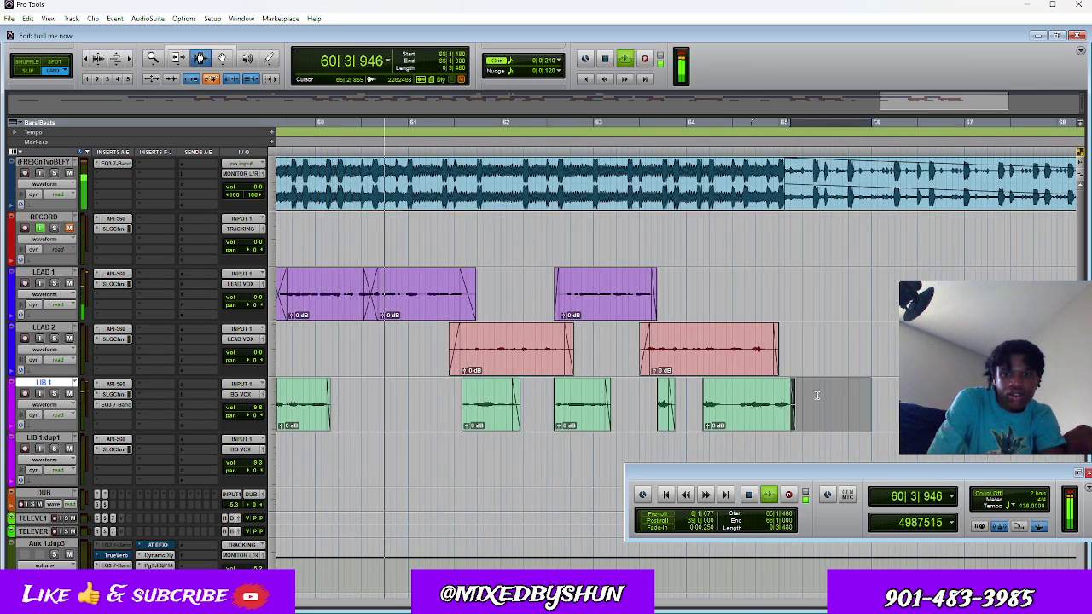
# Step: Stop playback, unmute the RECORD track and return to 1|1|000 with the whole song in view
pyautogui.press('r')
pyautogui.press('r')
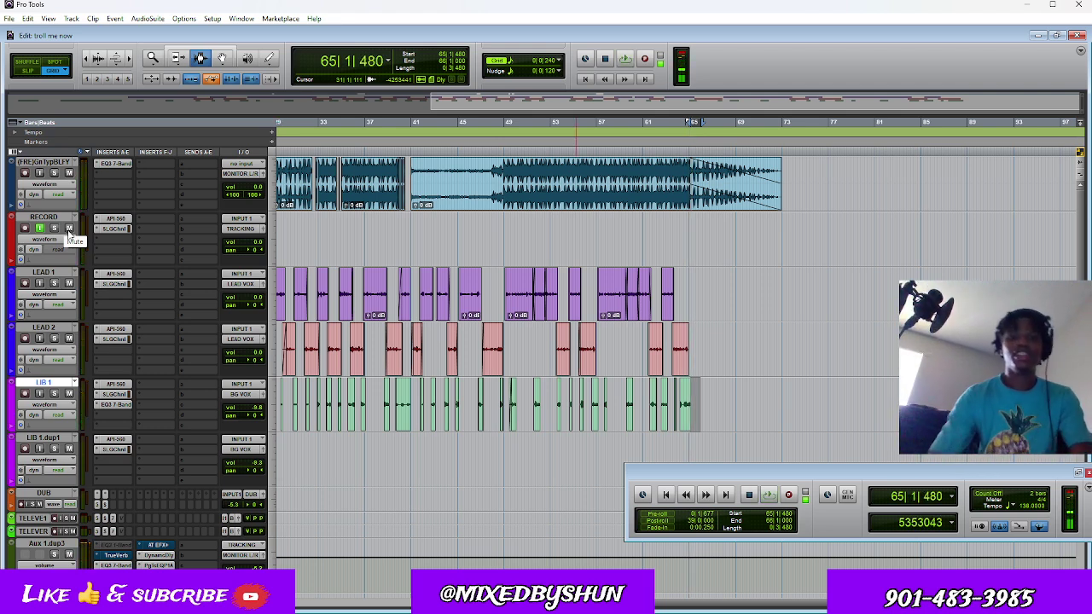
pyautogui.hotkey('ctrl', '[')
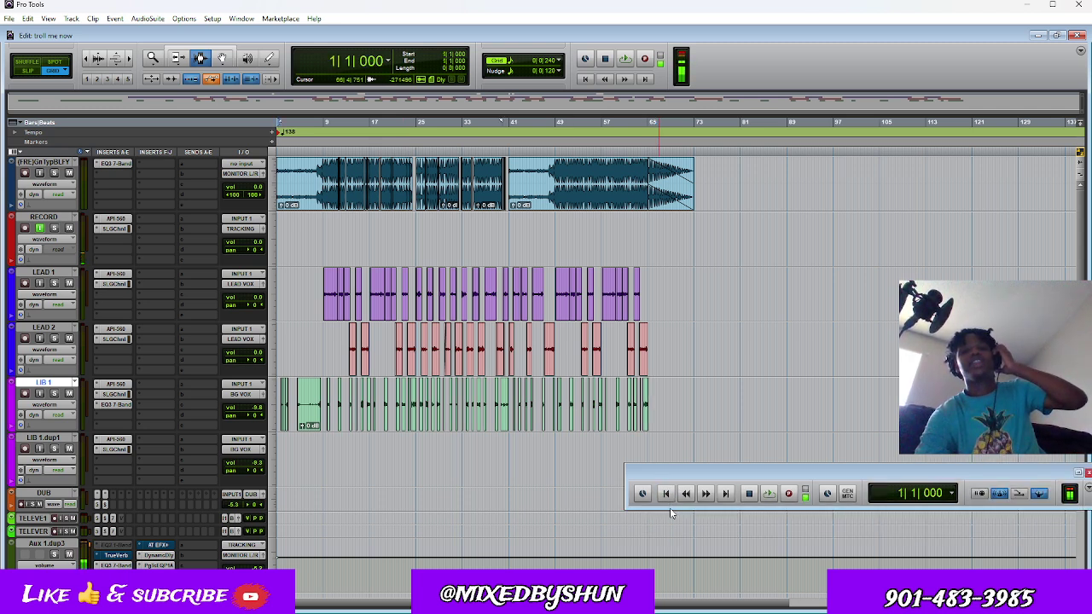
# Step: Show all Transport window elements and turn the Expanded Transport display back on
pyautogui.rightClick(680, 506)
pyautogui.click(697, 569)
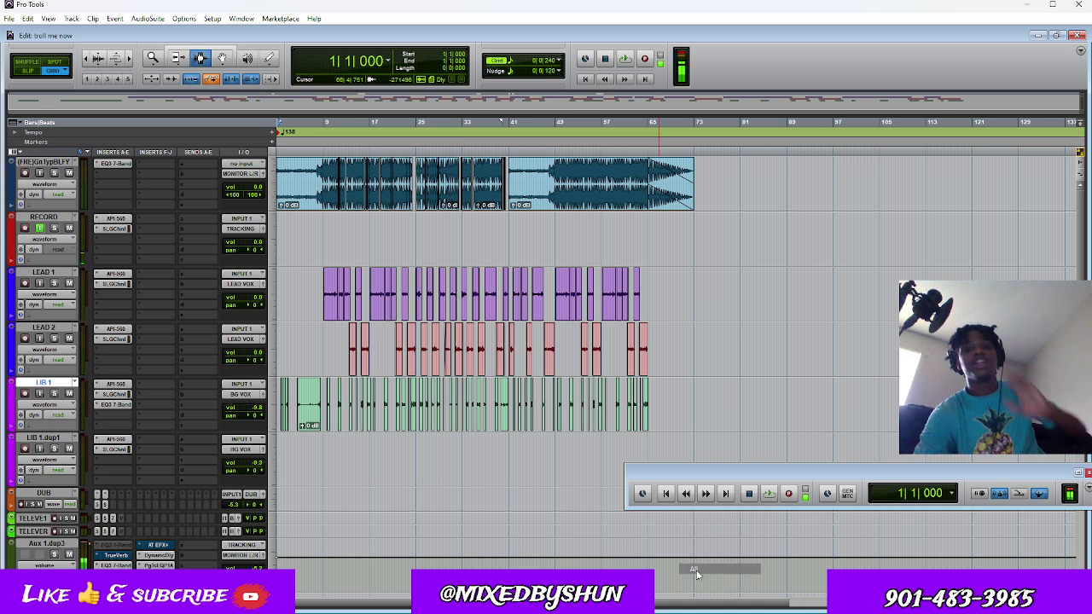
pyautogui.rightClick(763, 486)
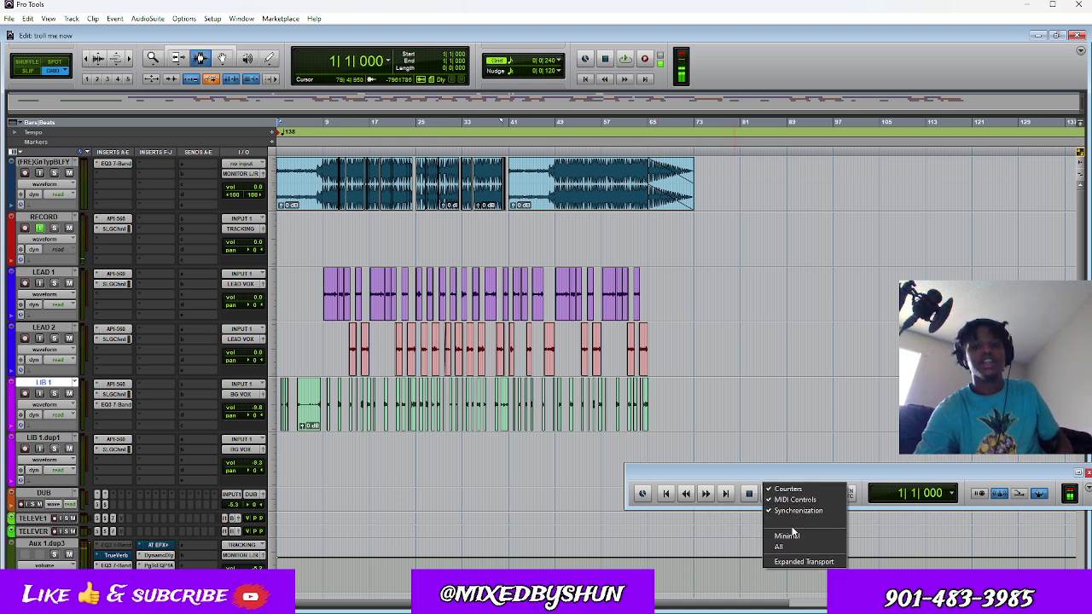
pyautogui.click(796, 555)
pyautogui.rightClick(805, 485)
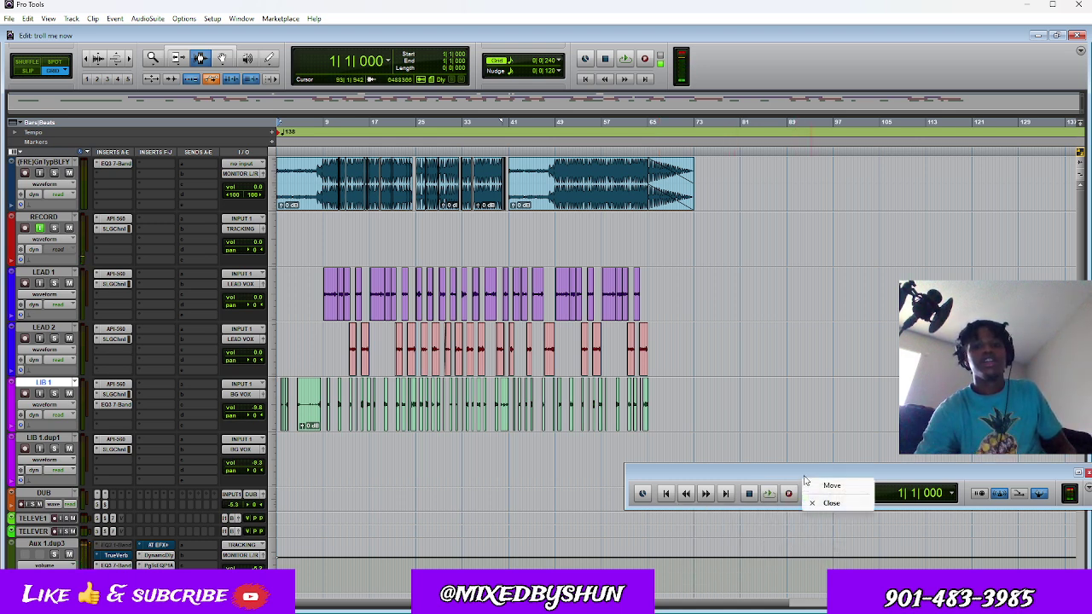
pyautogui.click(787, 469)
pyautogui.rightClick(786, 474)
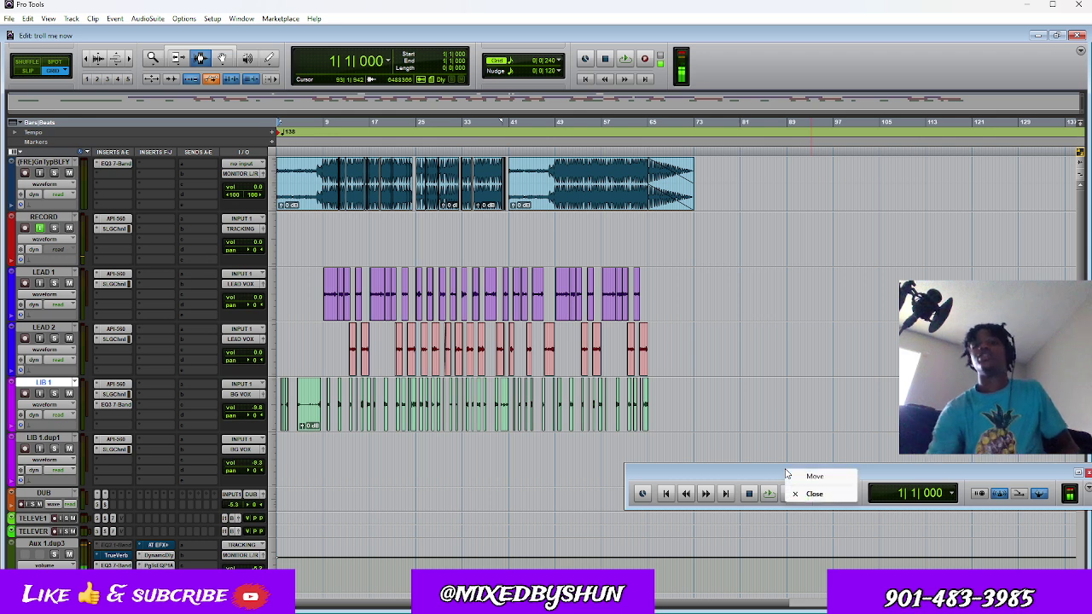
pyautogui.click(757, 497)
pyautogui.rightClick(739, 487)
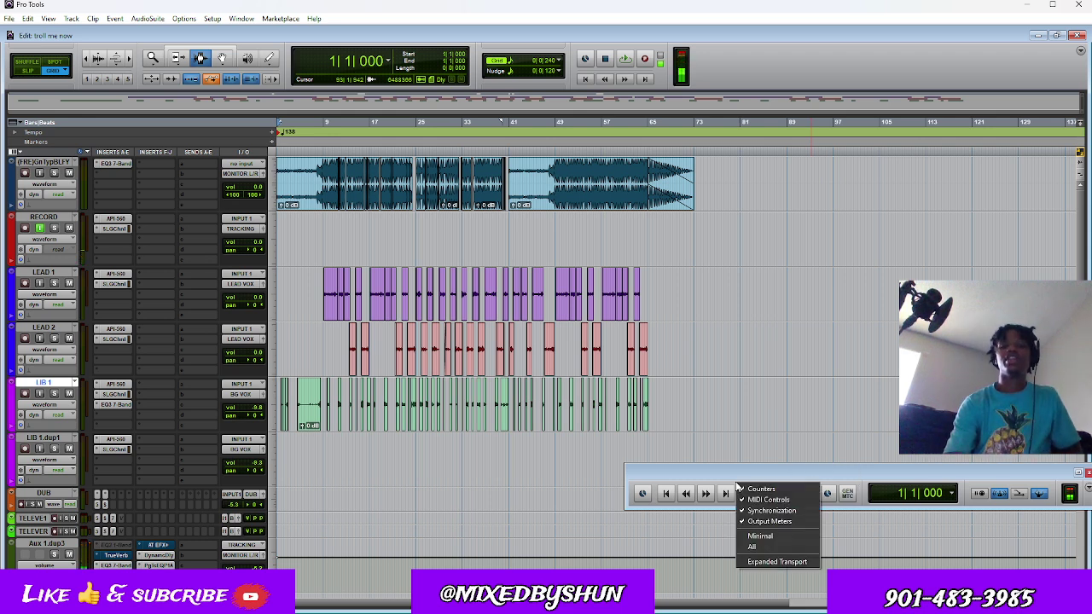
pyautogui.click(769, 561)
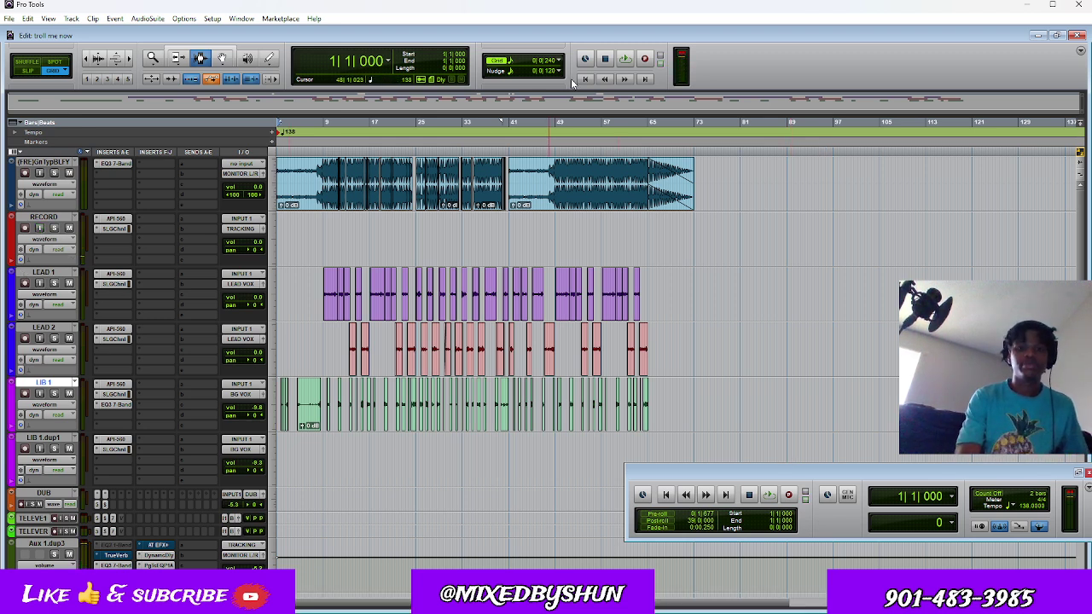
# Step: Play the whole song from 1|1|000 through its fade-out and switch to OBS
pyautogui.press('space')
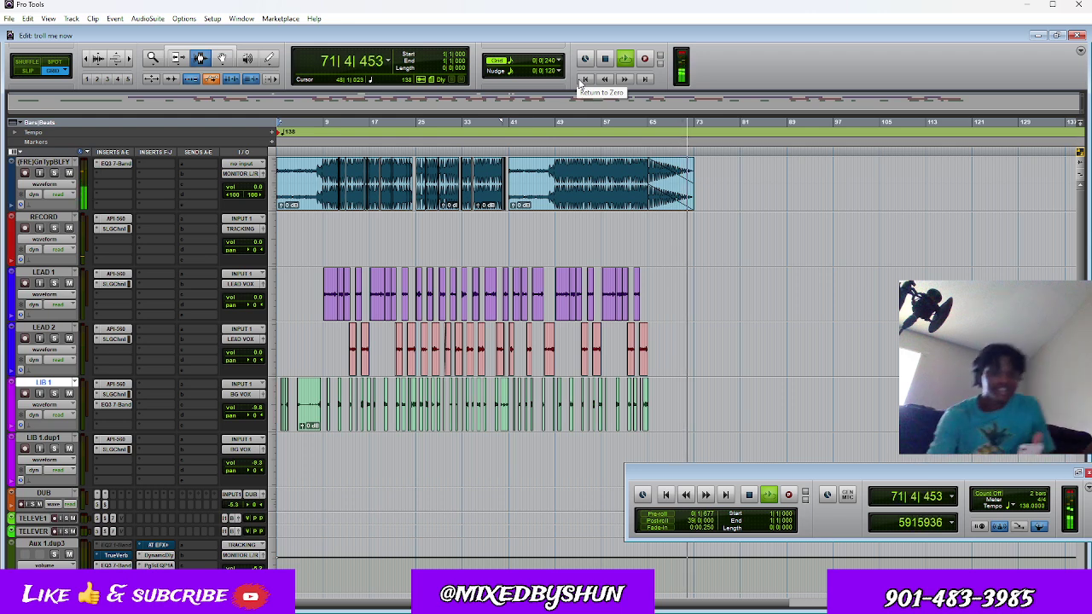
pyautogui.hotkey('alt', 'Tab')
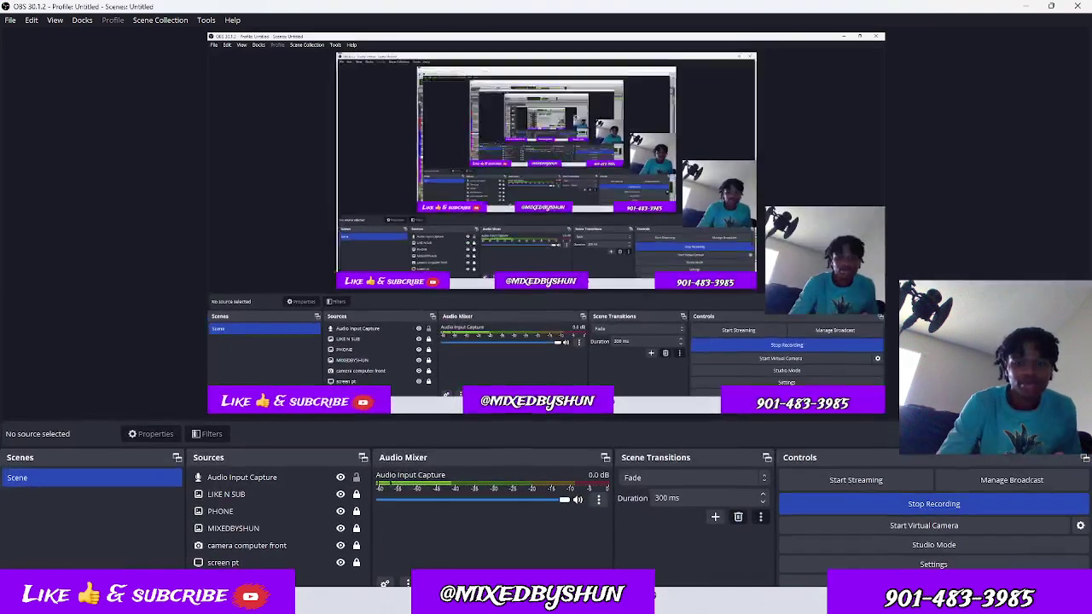